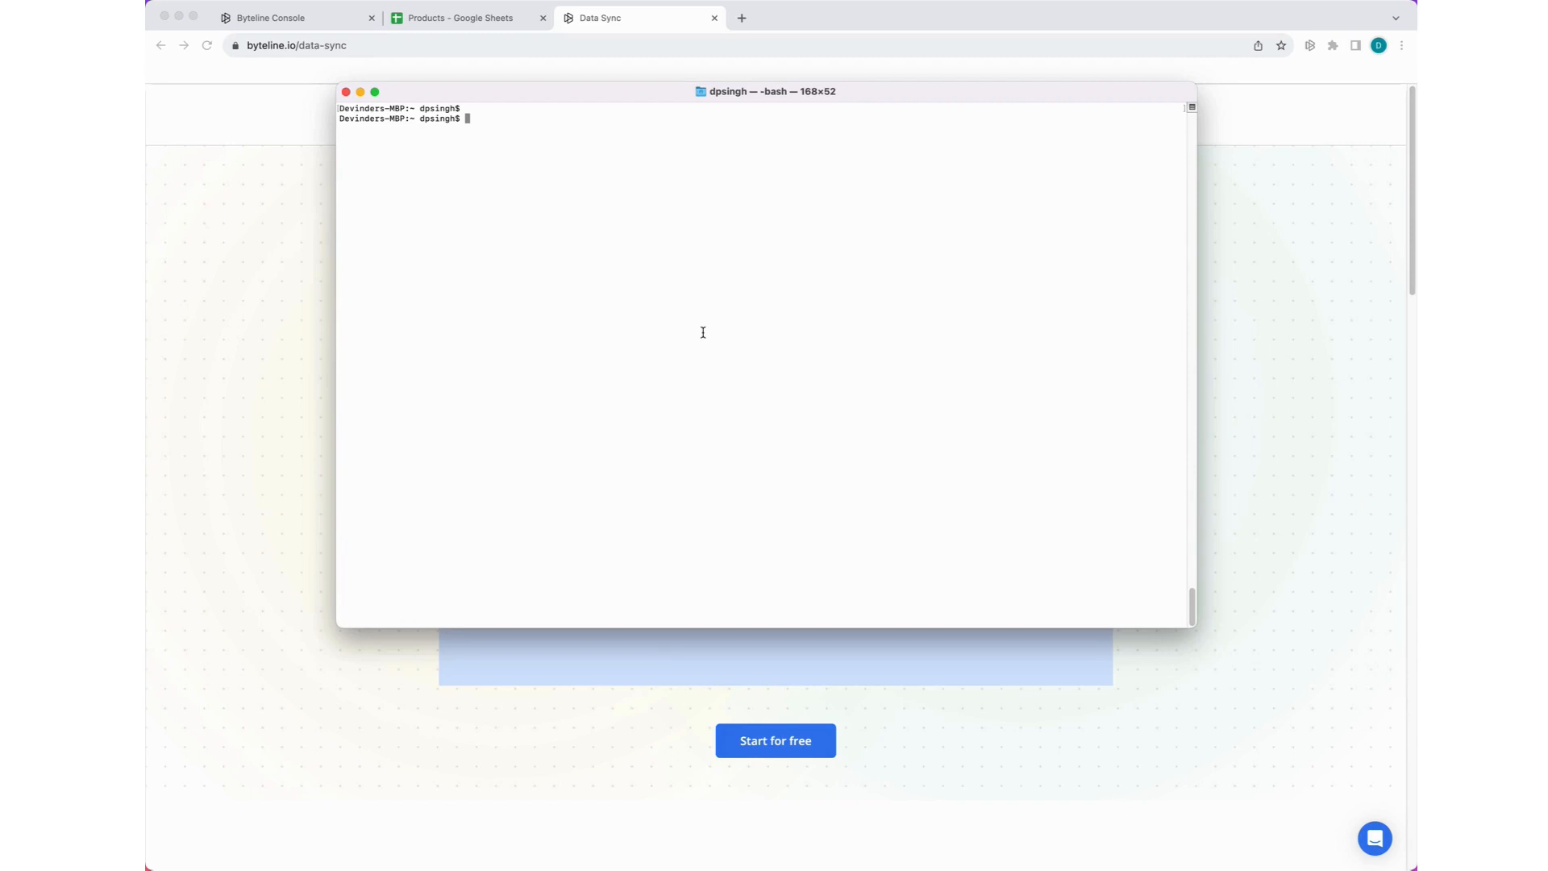
- Connect with psql to the postgres database on the test-postgresql-db AWS host as user postgres, entering the account password
type("psql")
key("super+v")
key("Return")
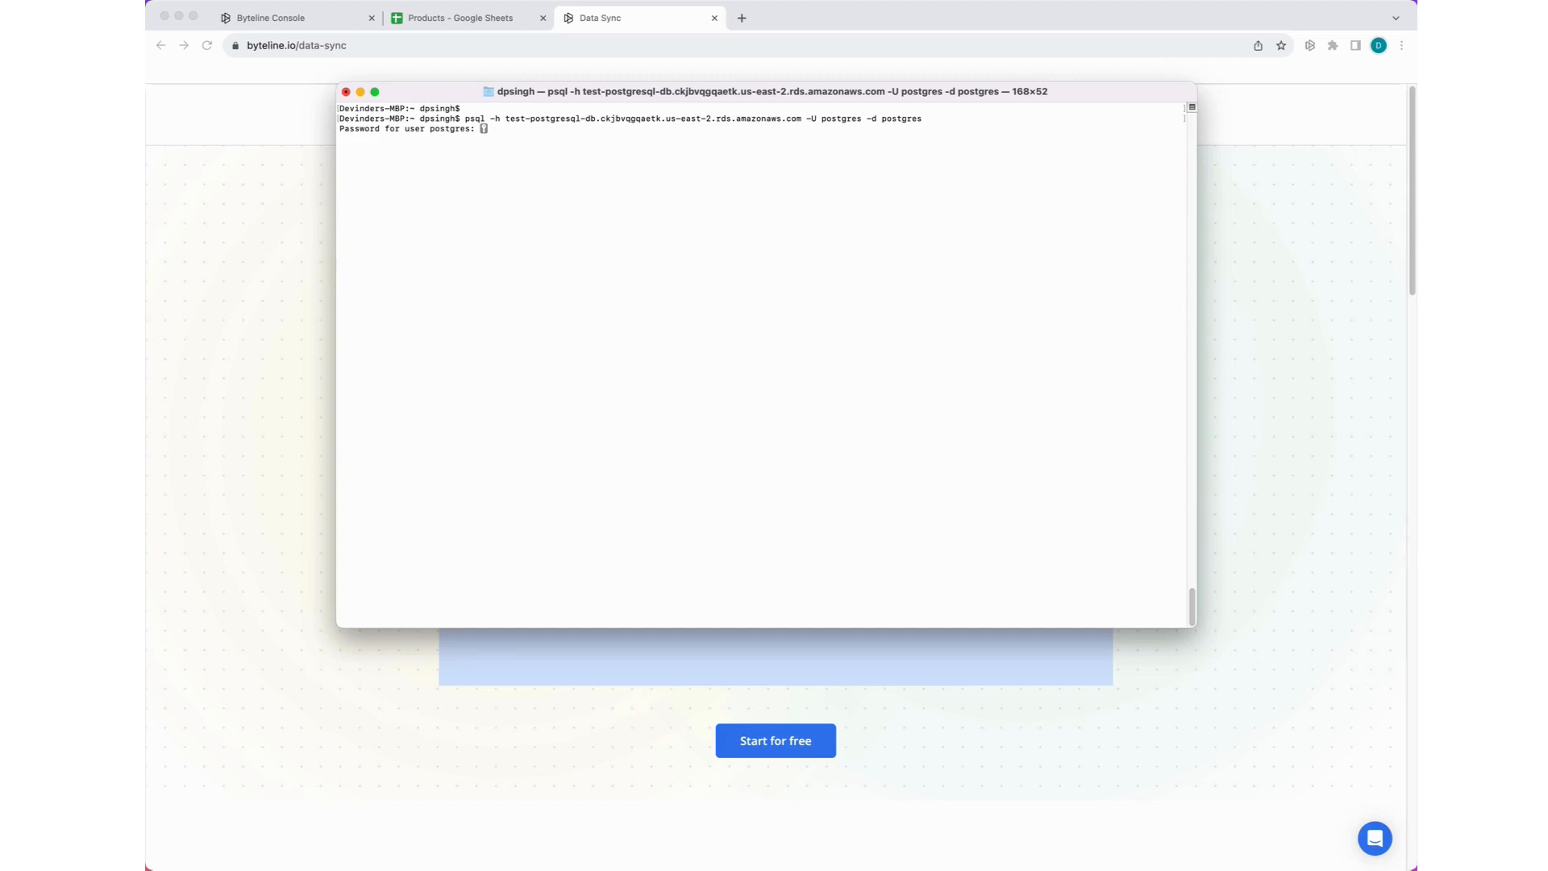
key("Return")
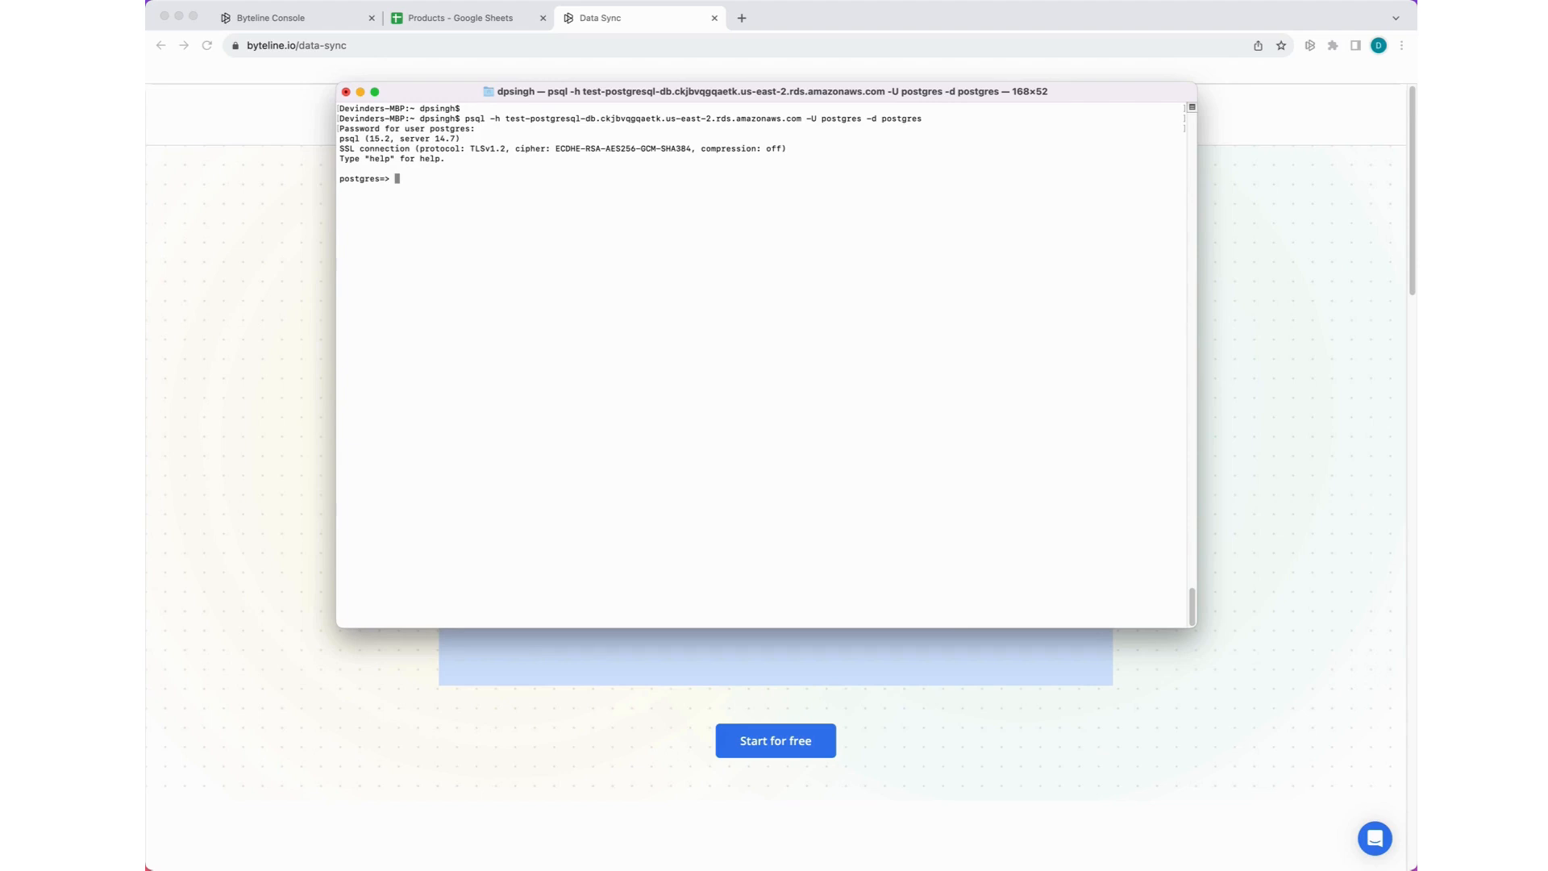
- Describe the structure of the products table and query all of its rows
type("\\d products")
key("Return")
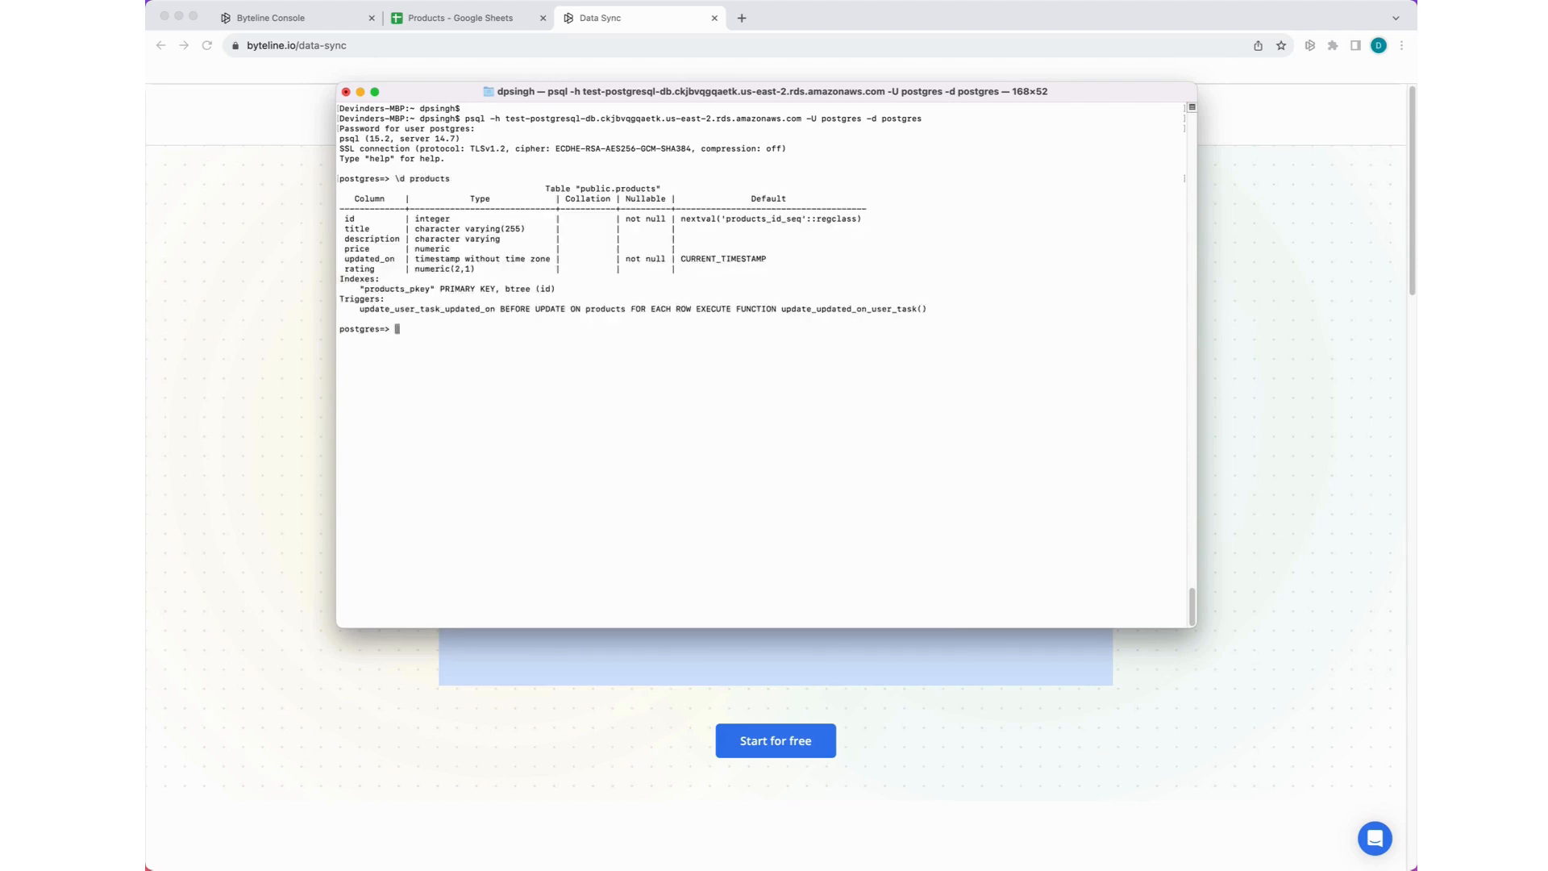
type("selct * from products;")
key("Left")
key("Left")
key("Left")
key("Left")
key("Left")
key("Left")
key("Left")
key("Left")
key("Left")
key("Left")
key("Left")
key("Left")
key("Left")
key("Left")
key("Left")
key("Left")
key("Left")
key("Left")
type("e")
key("Return")
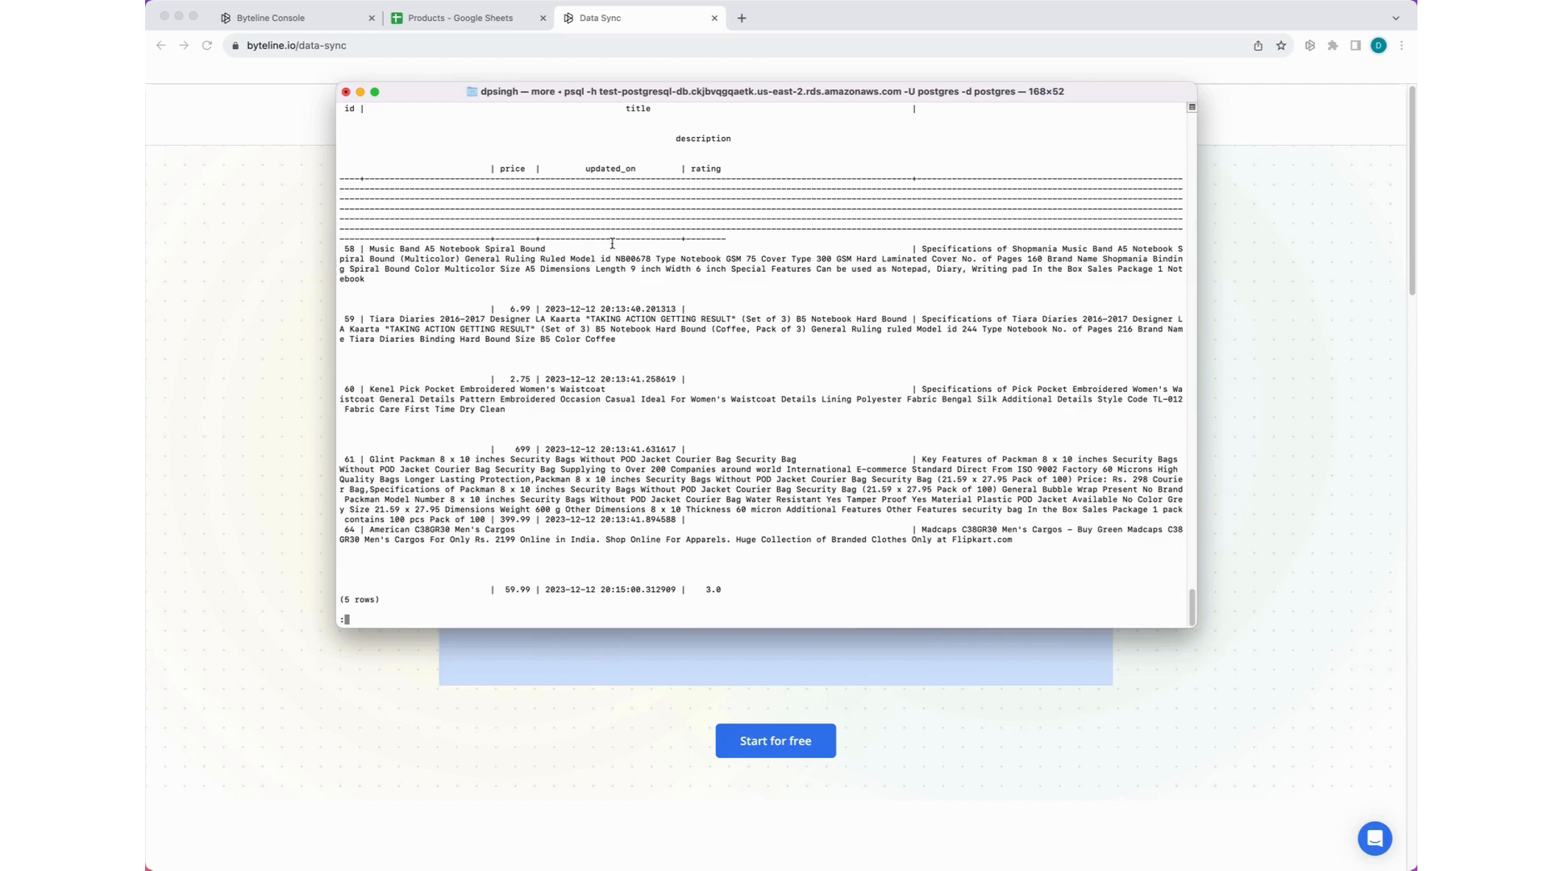
- Examine the products table's column definitions, including id, price, rating and updated_on, together with the queried rows
scroll(578, 228, "up", 4)
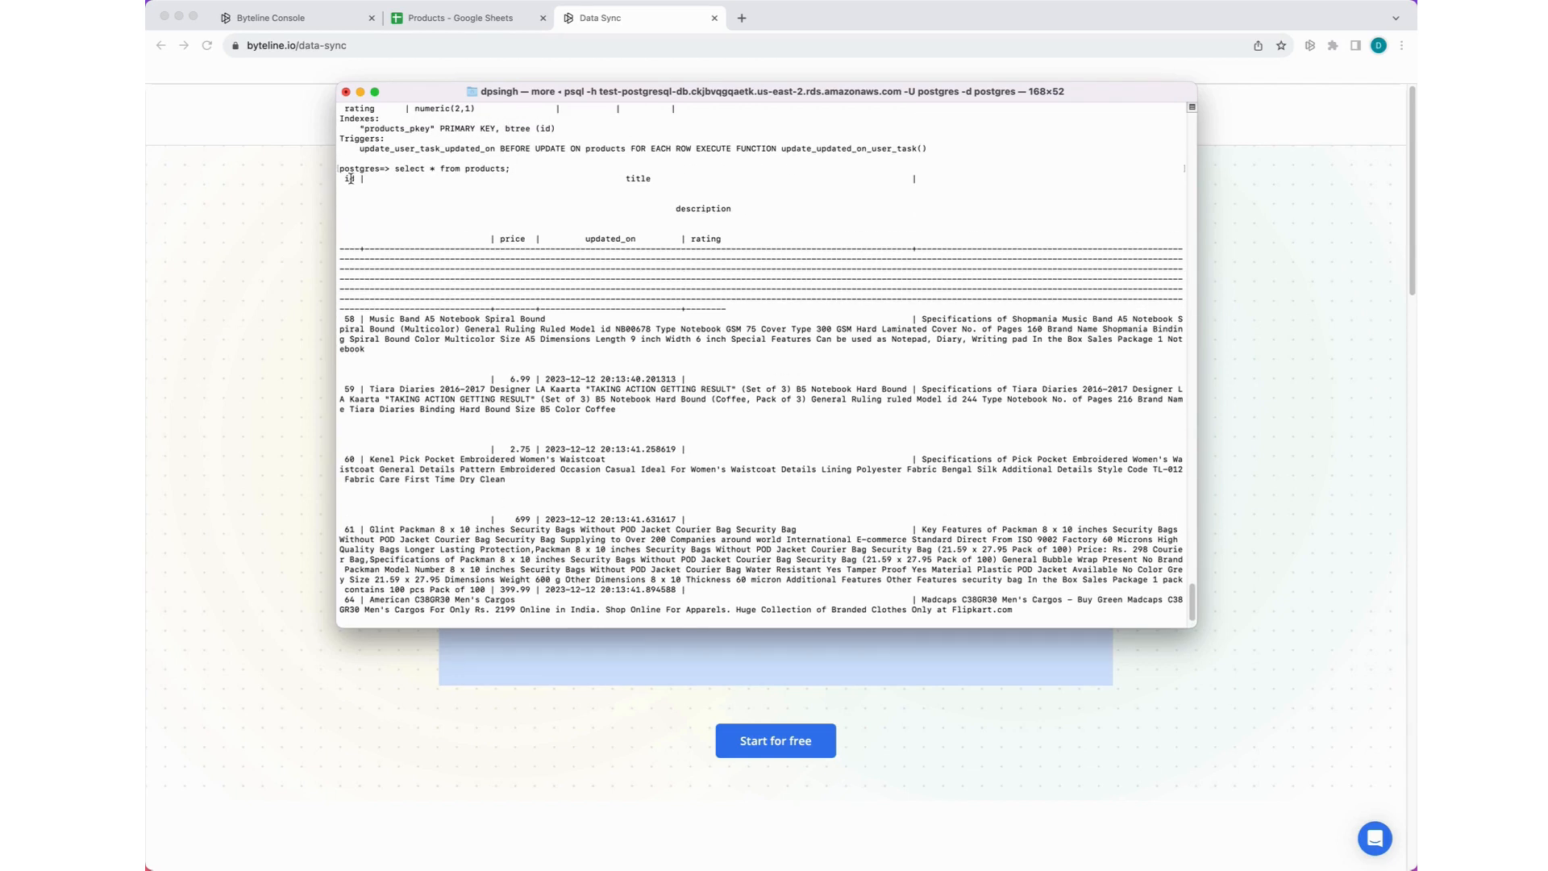
scroll(350, 178, "up", 8)
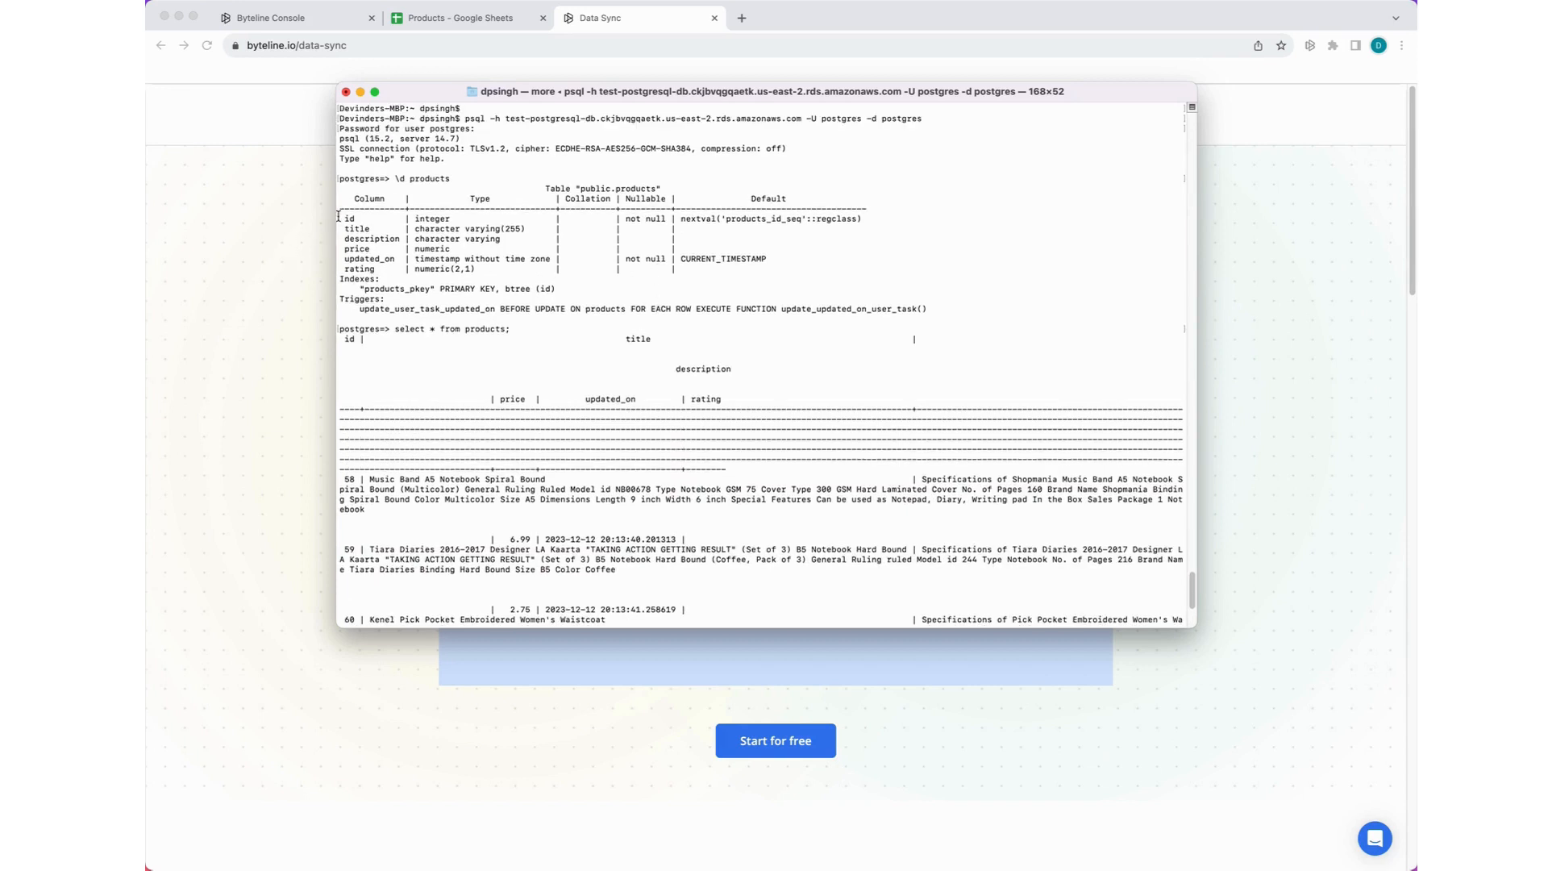
left_click_drag(343, 217, 902, 213)
left_click(577, 228)
double_click(357, 249)
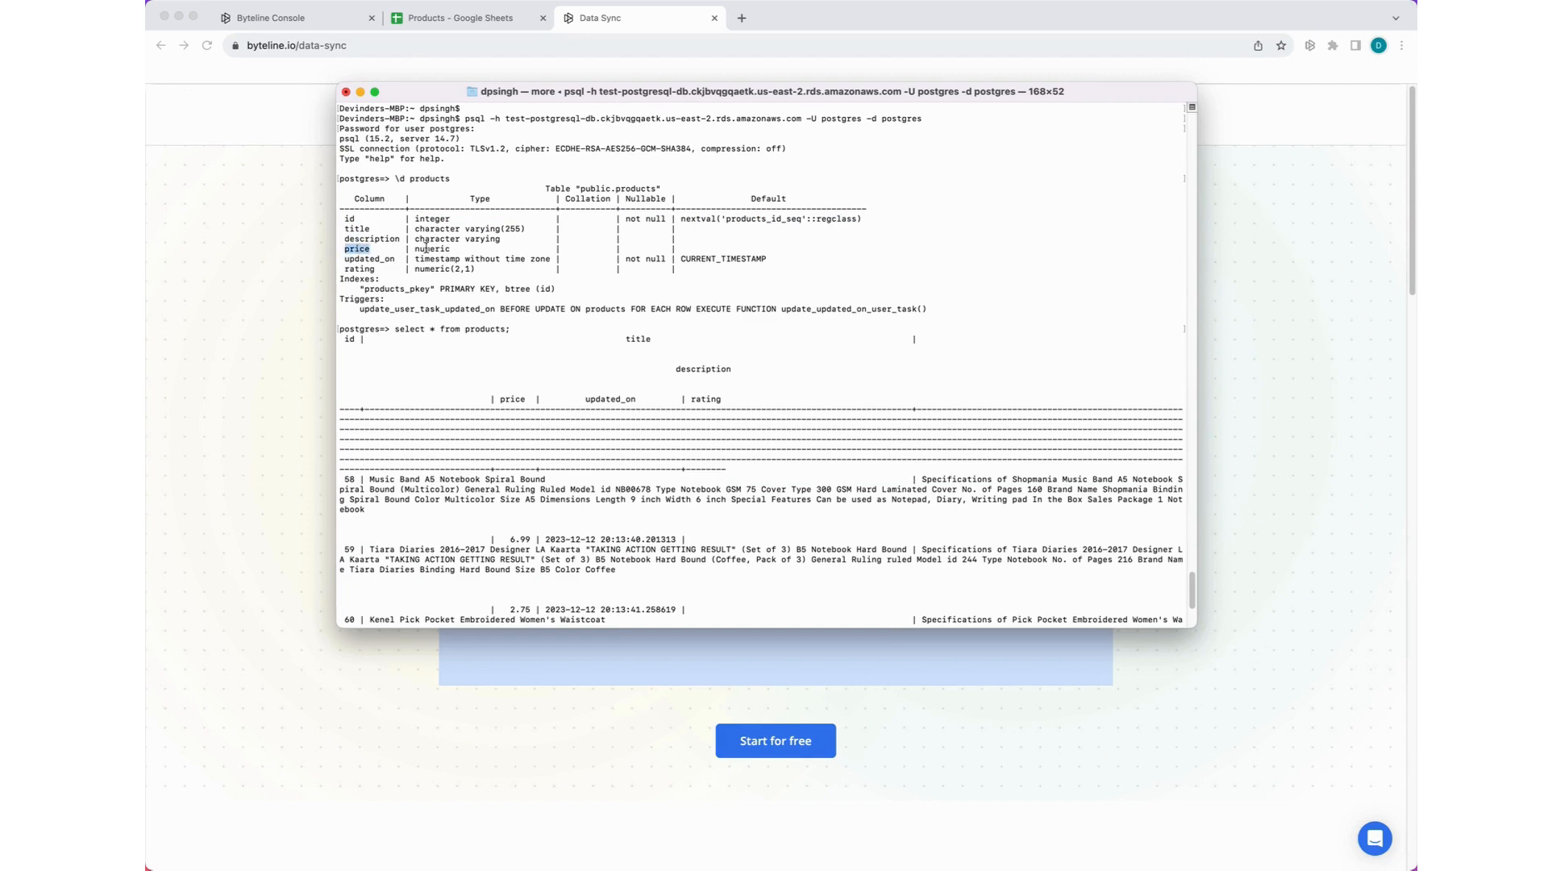
double_click(360, 268)
double_click(371, 258)
scroll(365, 378, "down", 8)
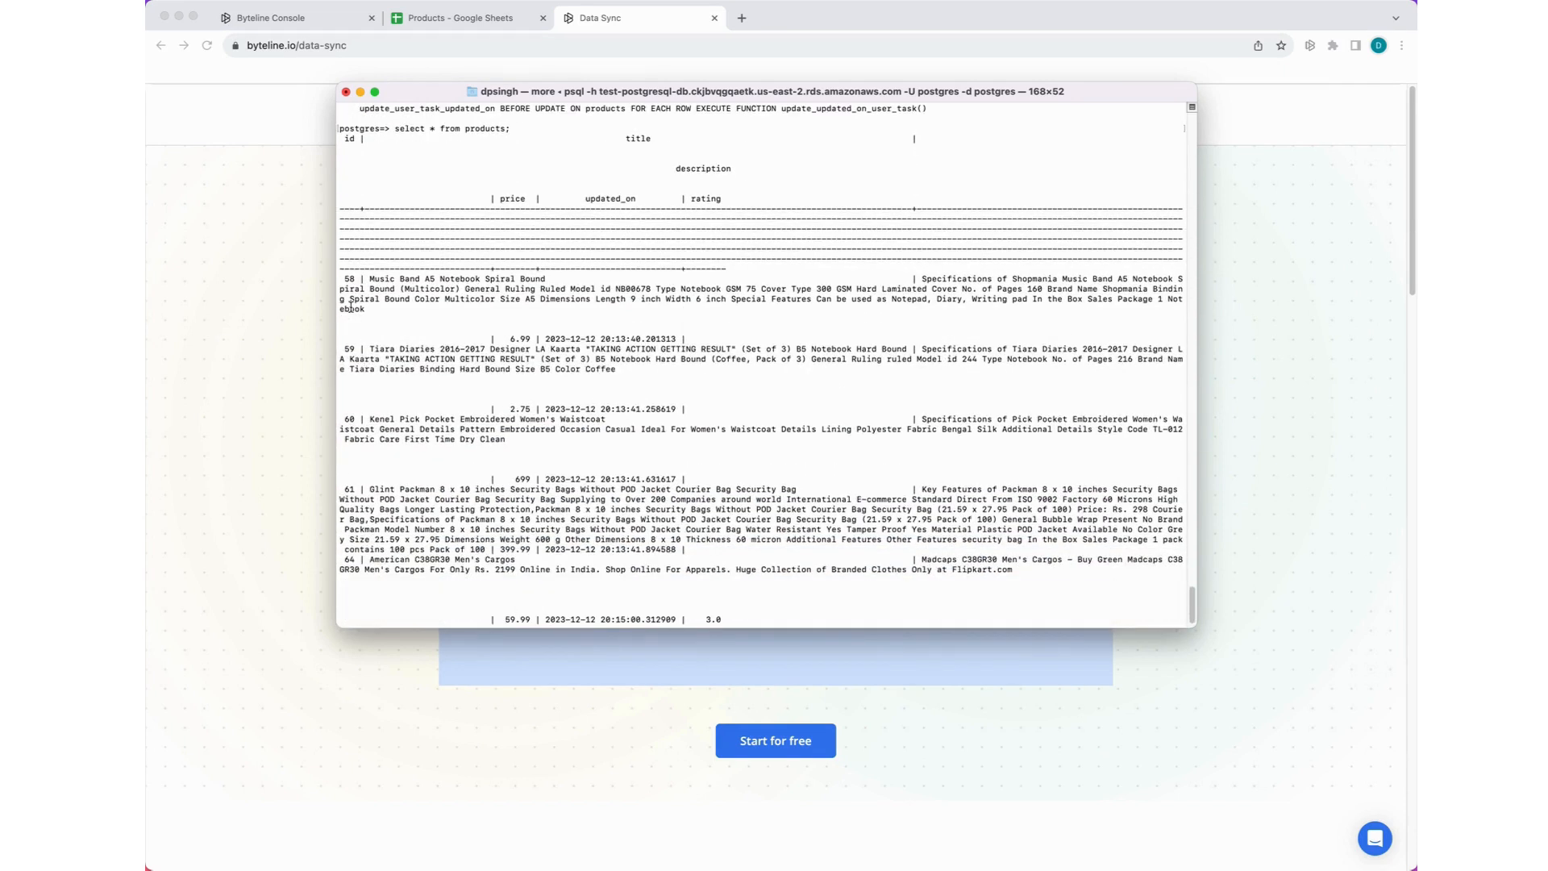
scroll(623, 331, "down", 2)
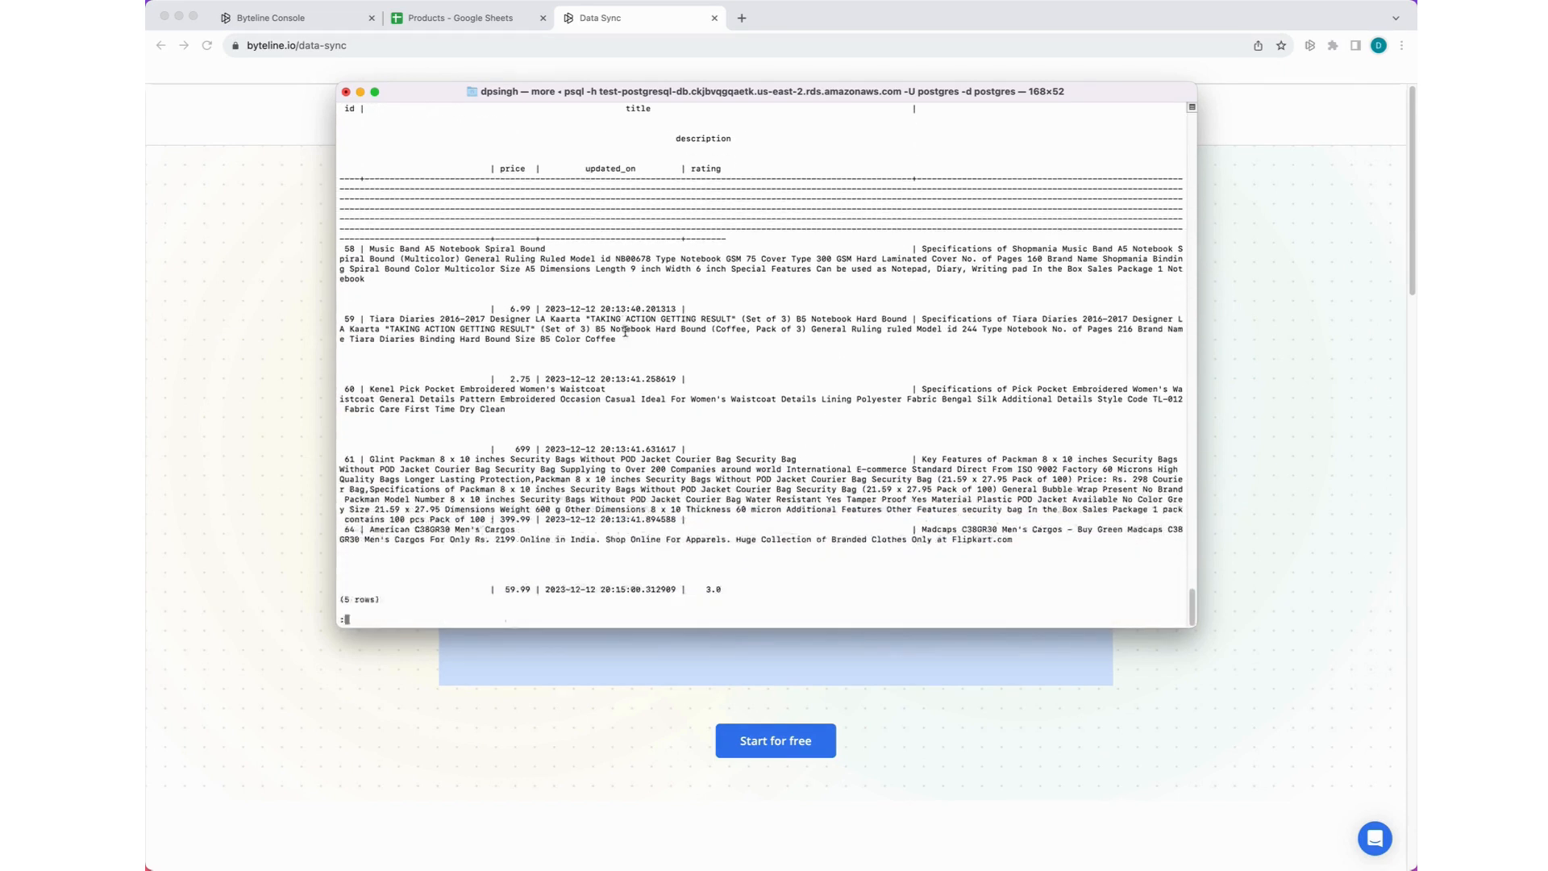
- Switch to the Products sheet in Google Sheets and set the Music Band A5 Notebook's rating to 2.5
left_click(270, 228)
left_click(470, 17)
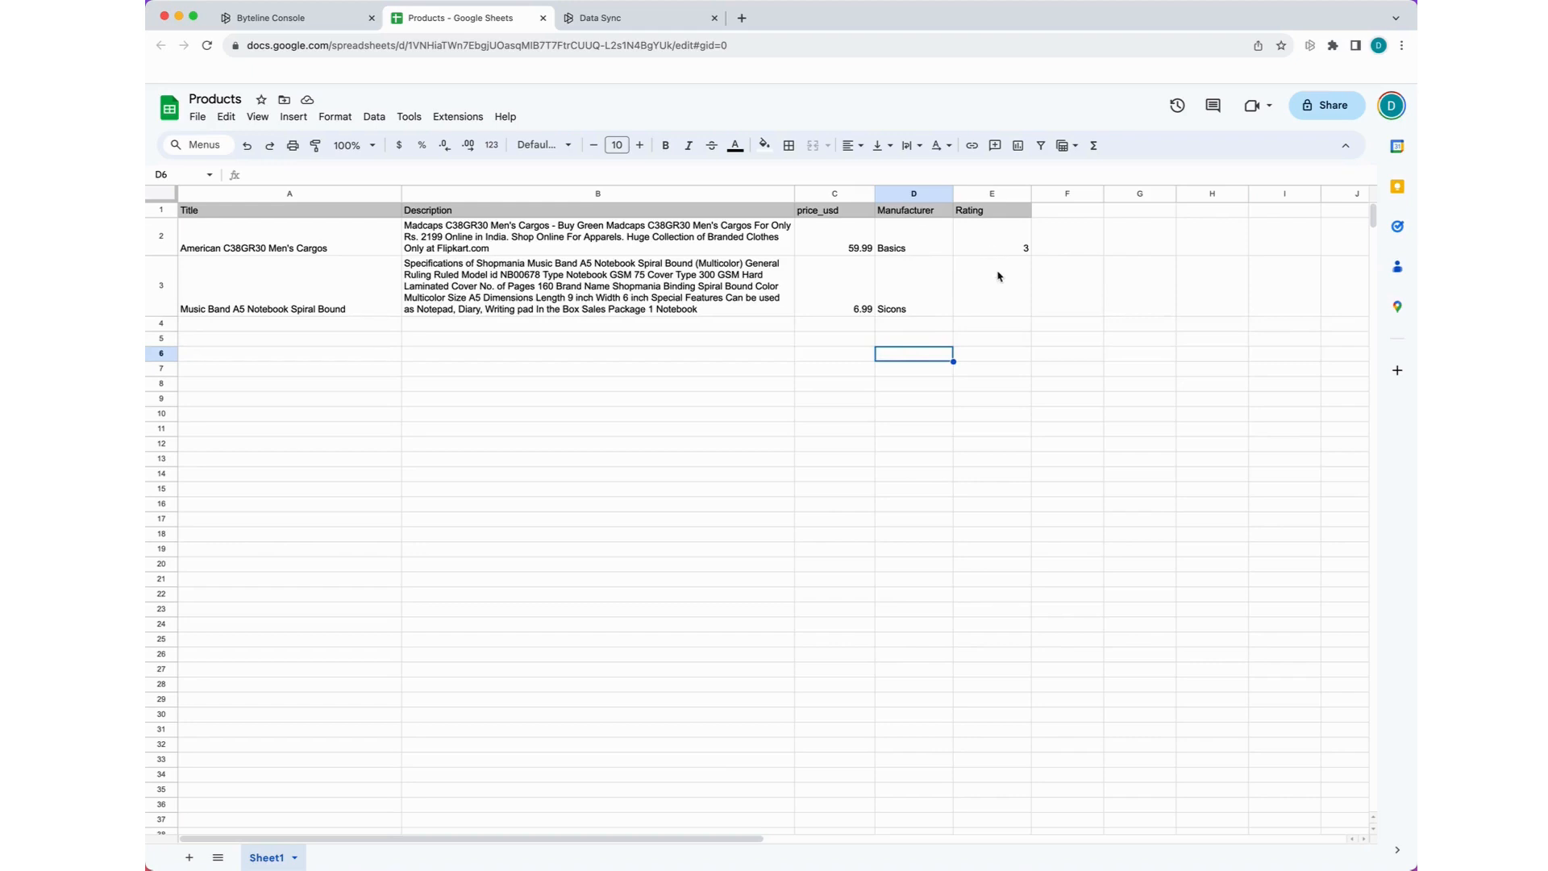
left_click(1001, 313)
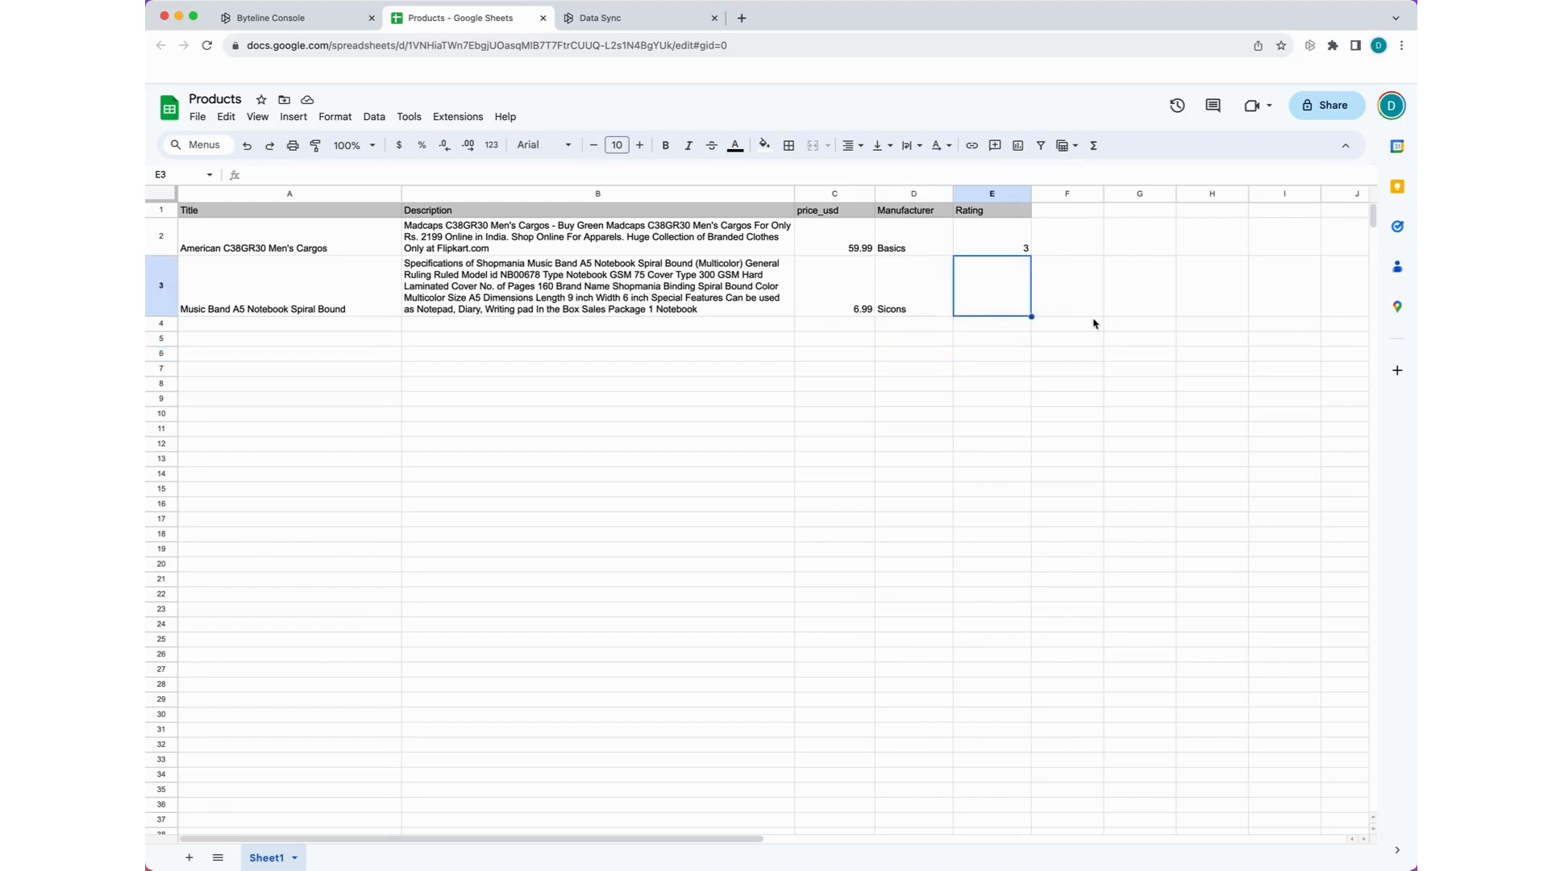
type("2.5")
left_click(1161, 569)
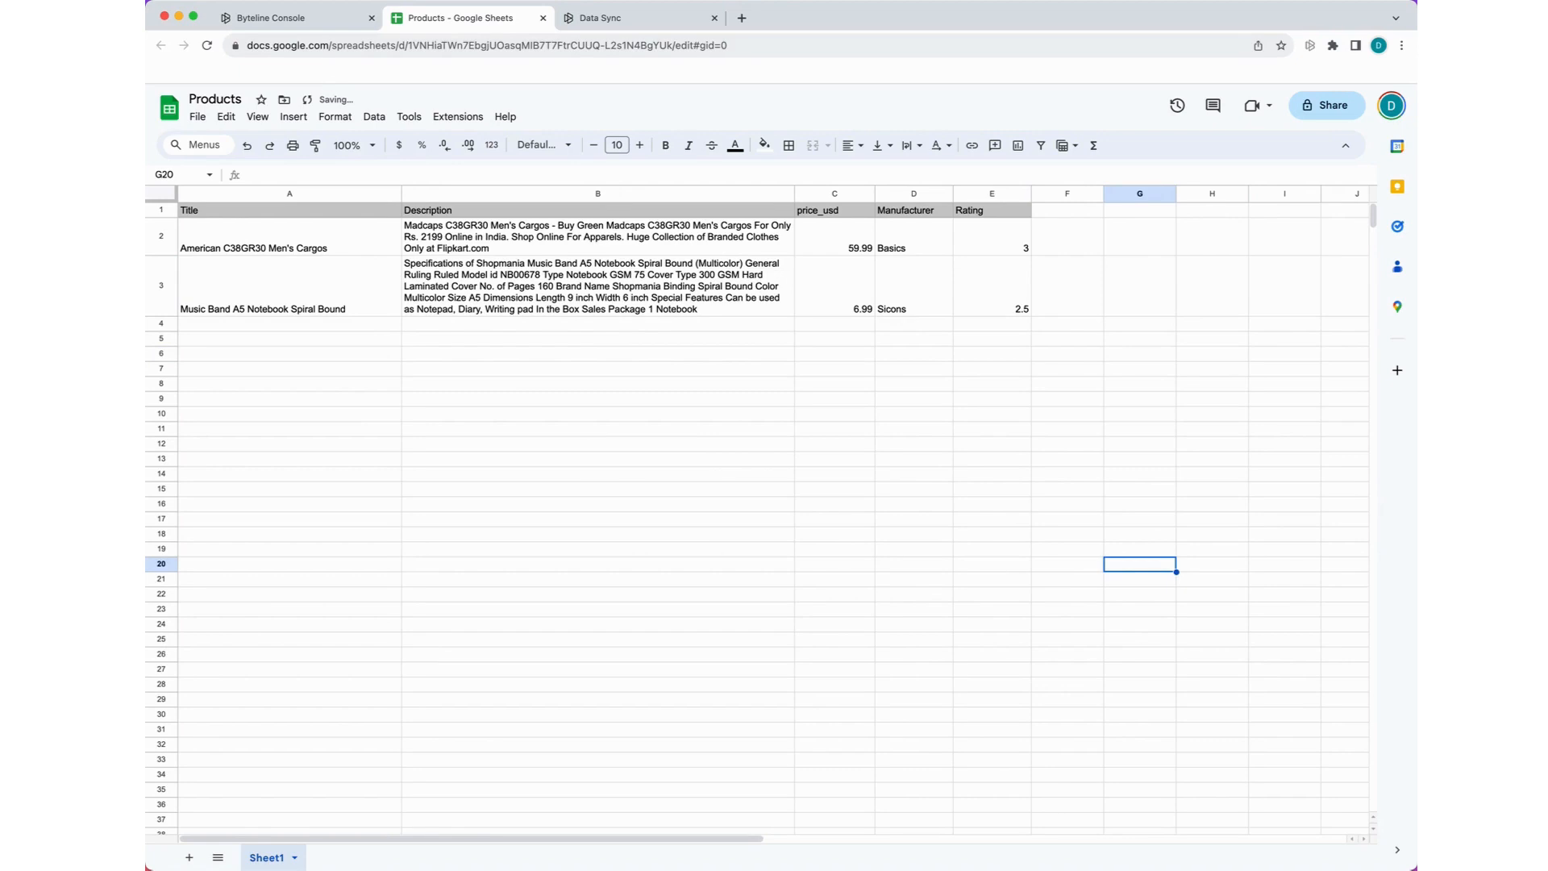
- Switch to the Byteline Console and set up a new data sync with PostgreSQL as the first app, using the public schema
left_click(269, 20)
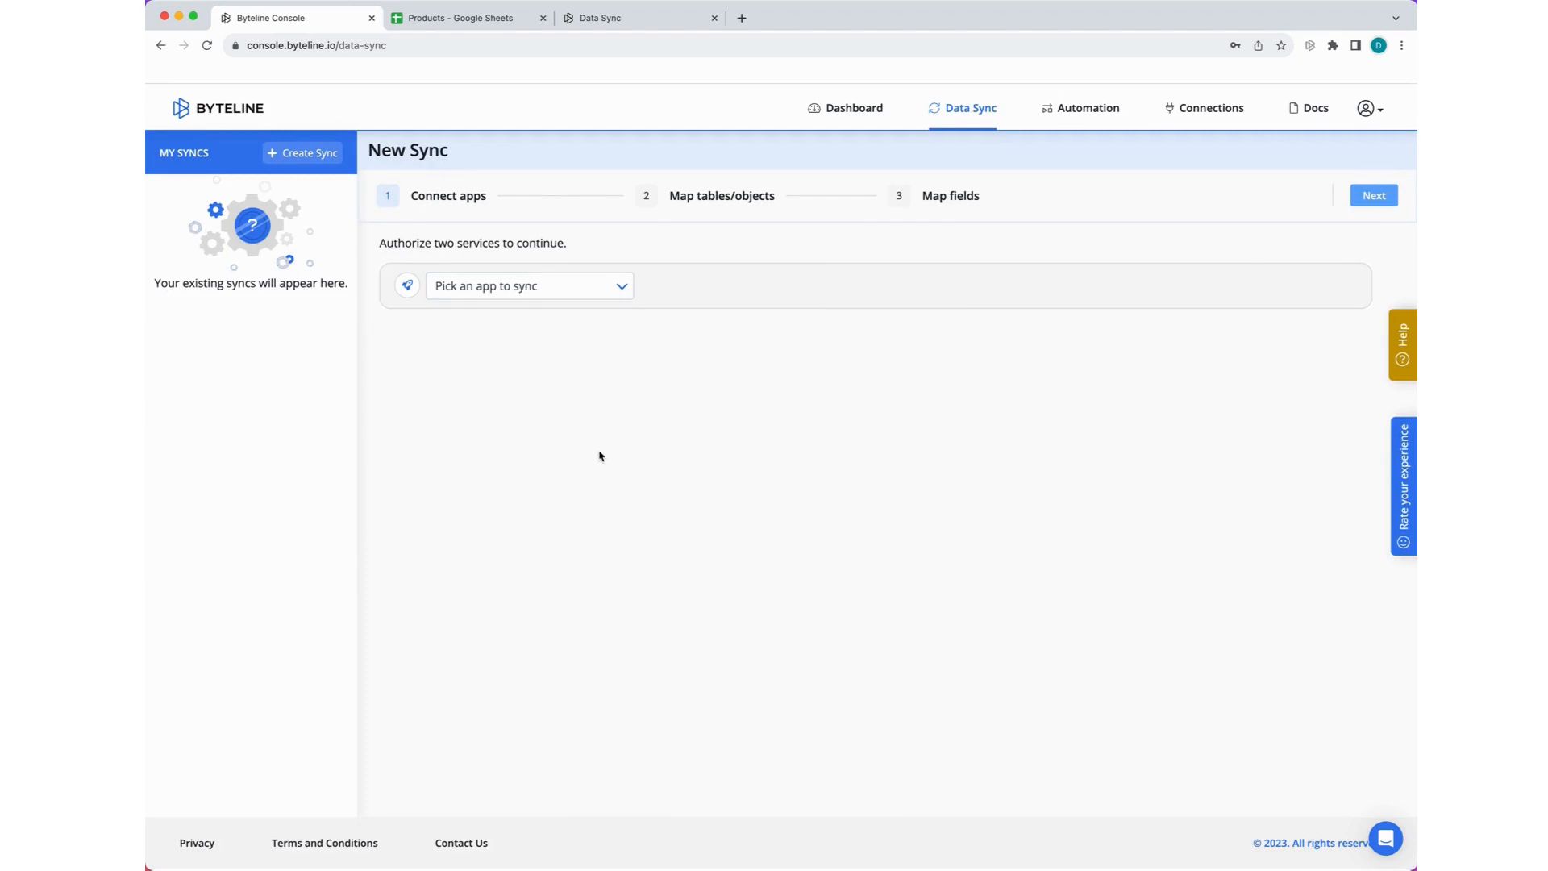
left_click(851, 113)
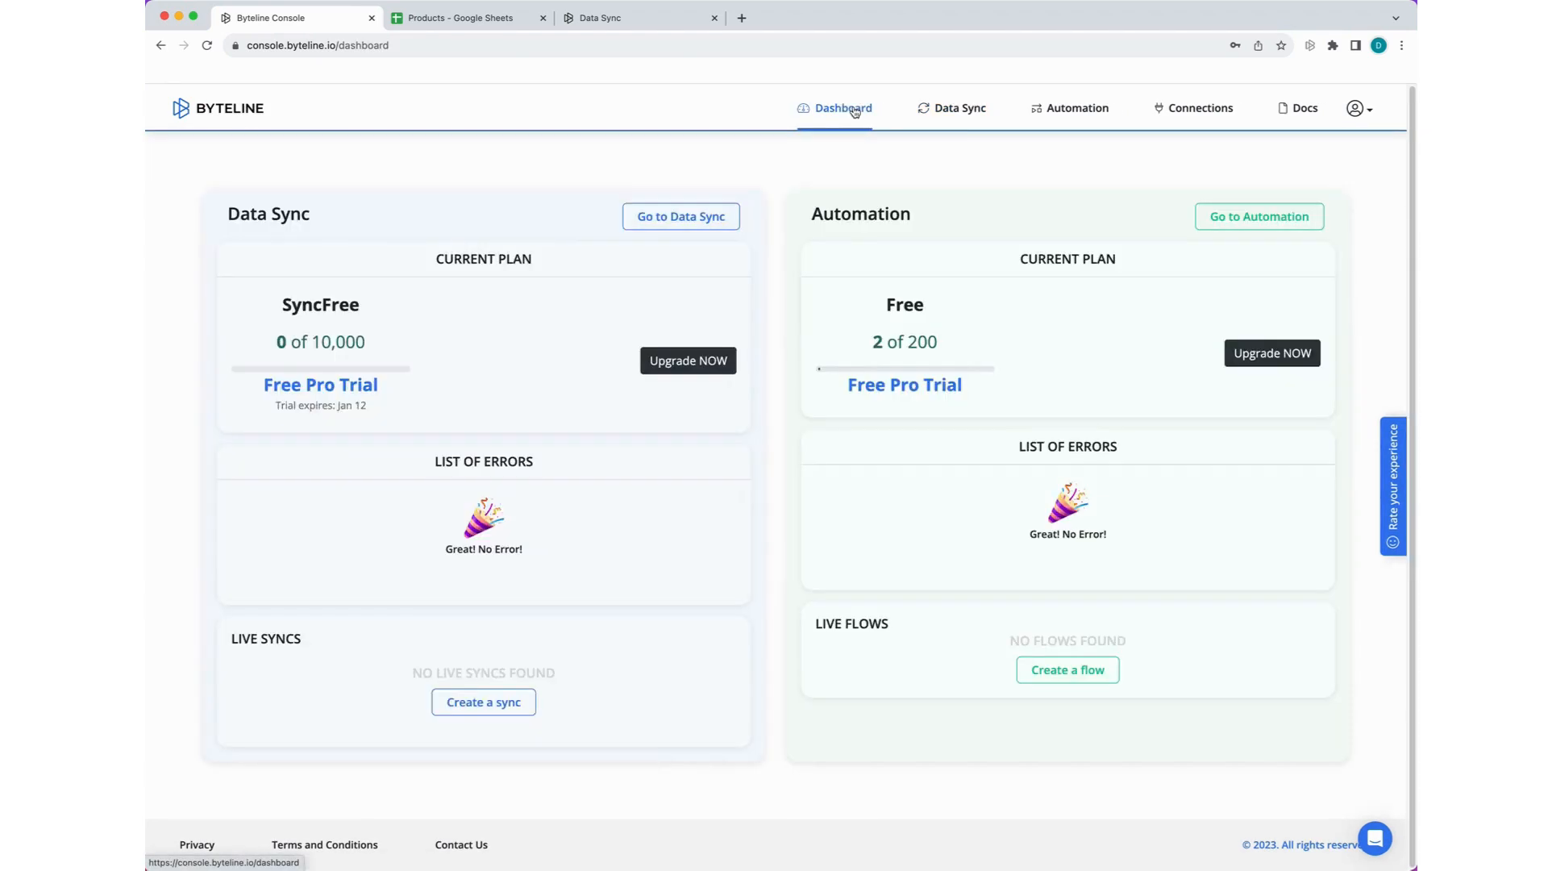
left_click(970, 110)
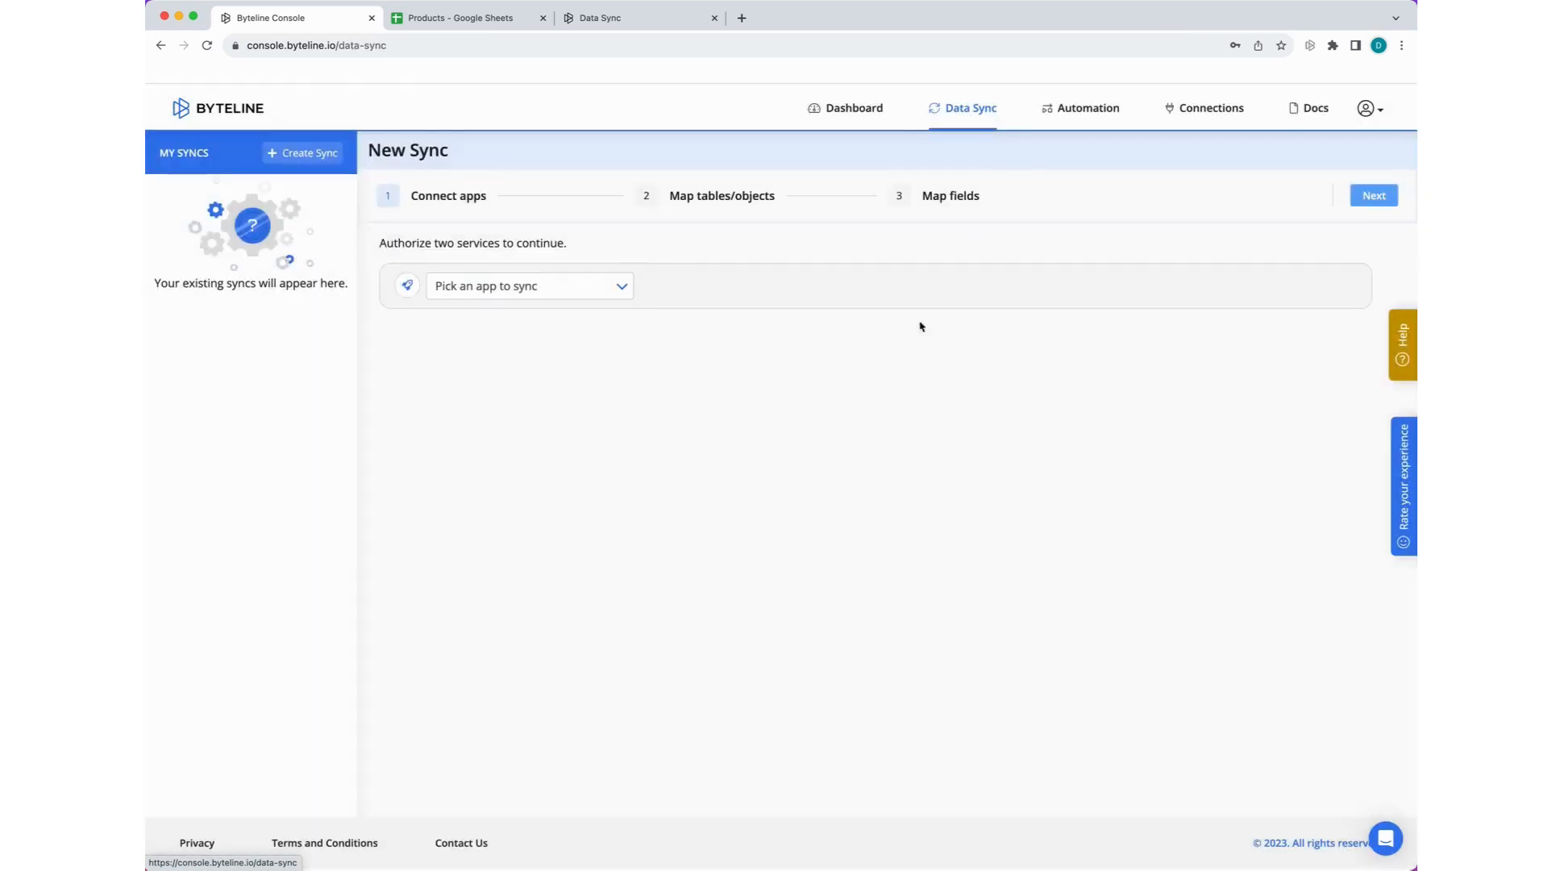
left_click(564, 288)
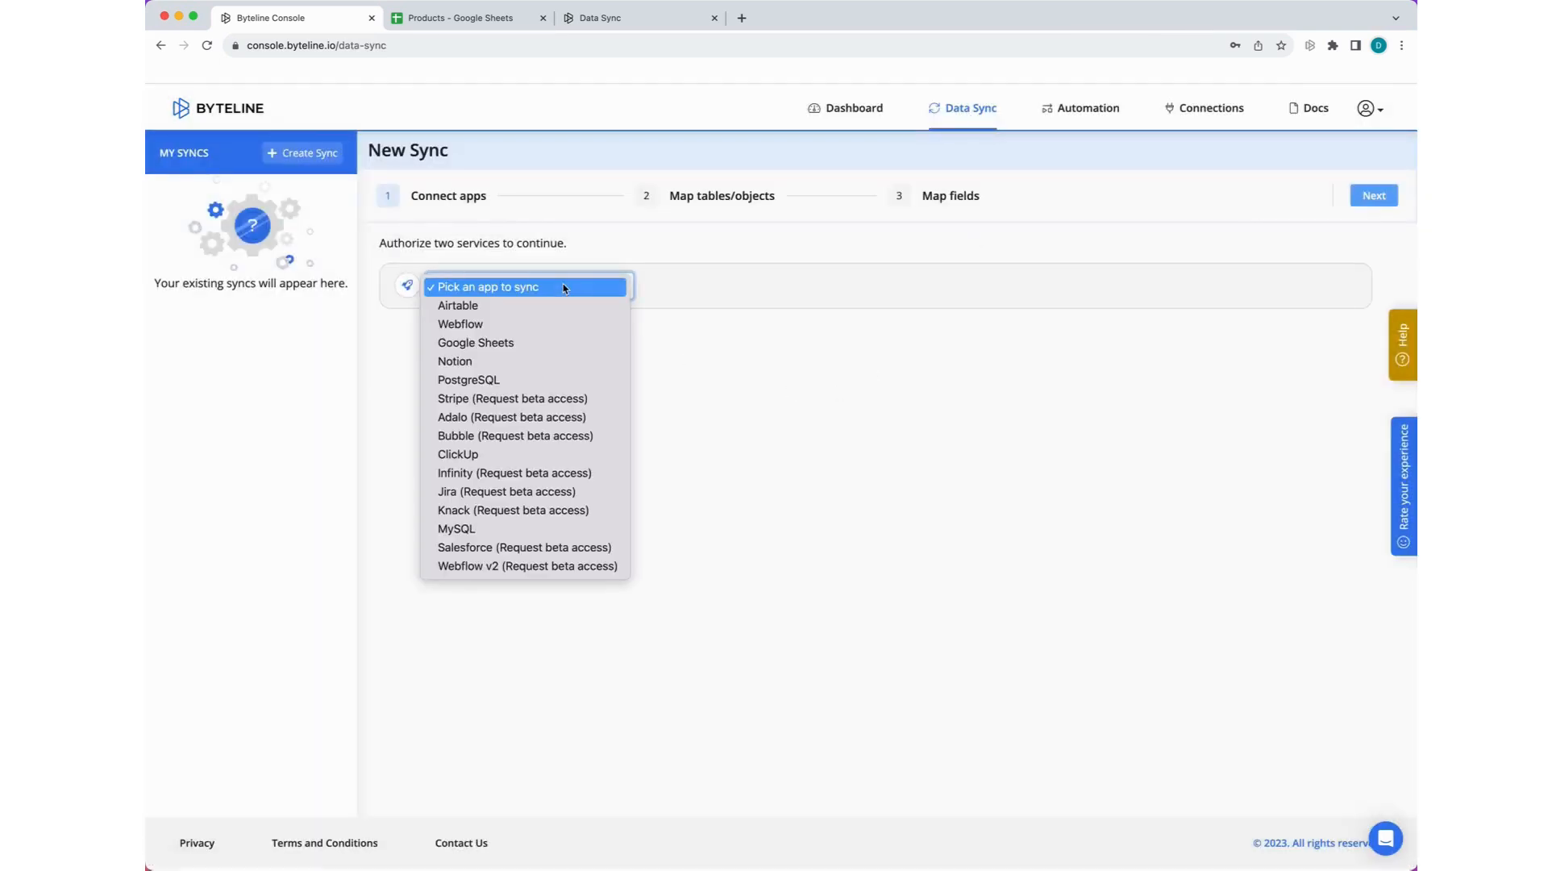
left_click(490, 382)
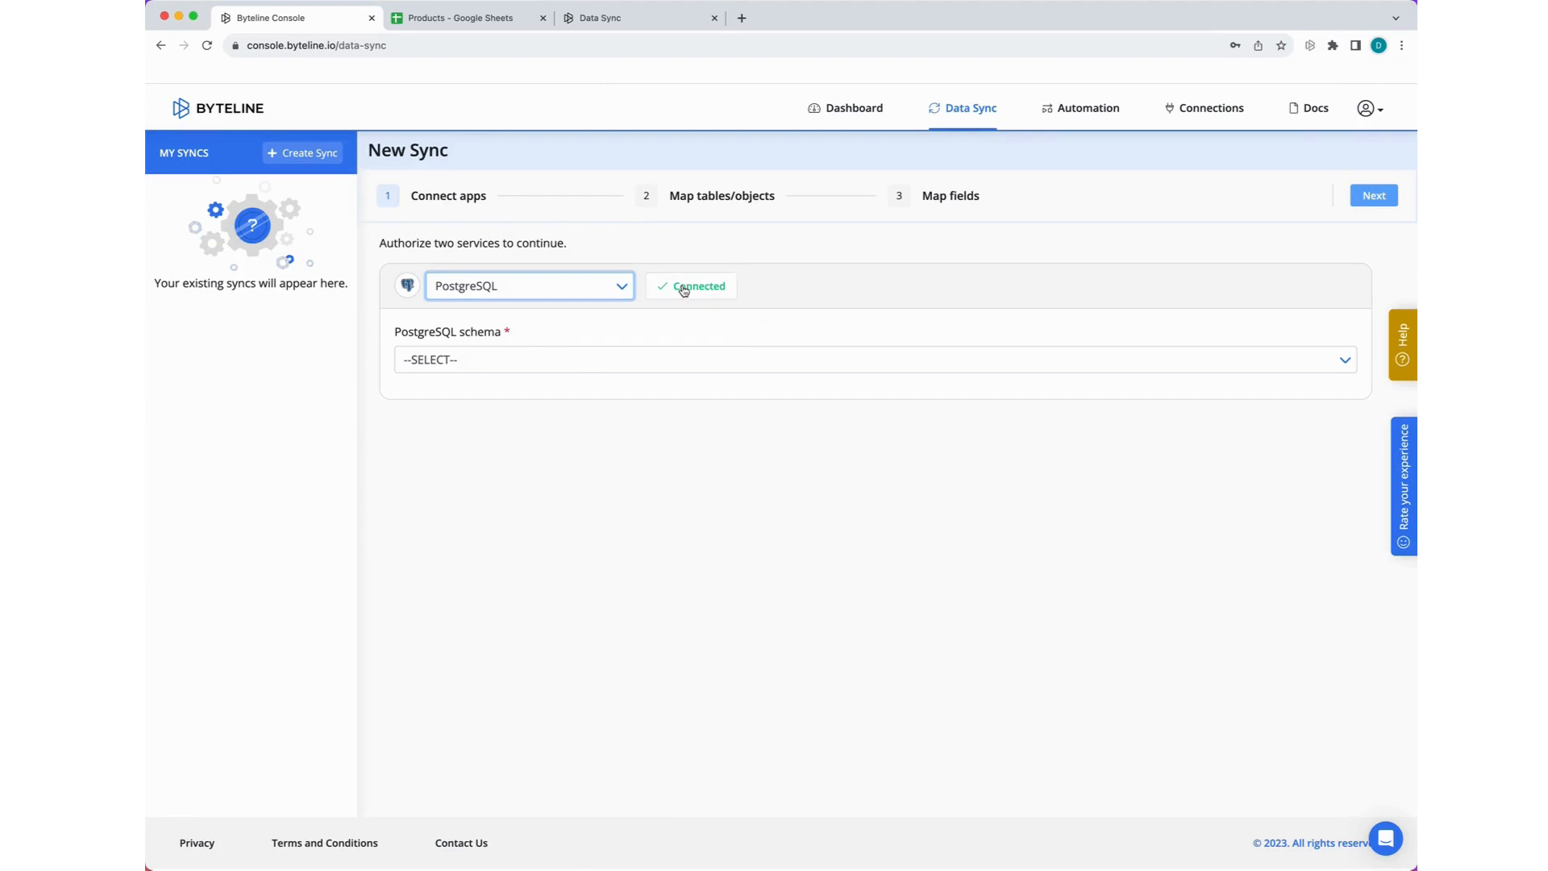
left_click(476, 358)
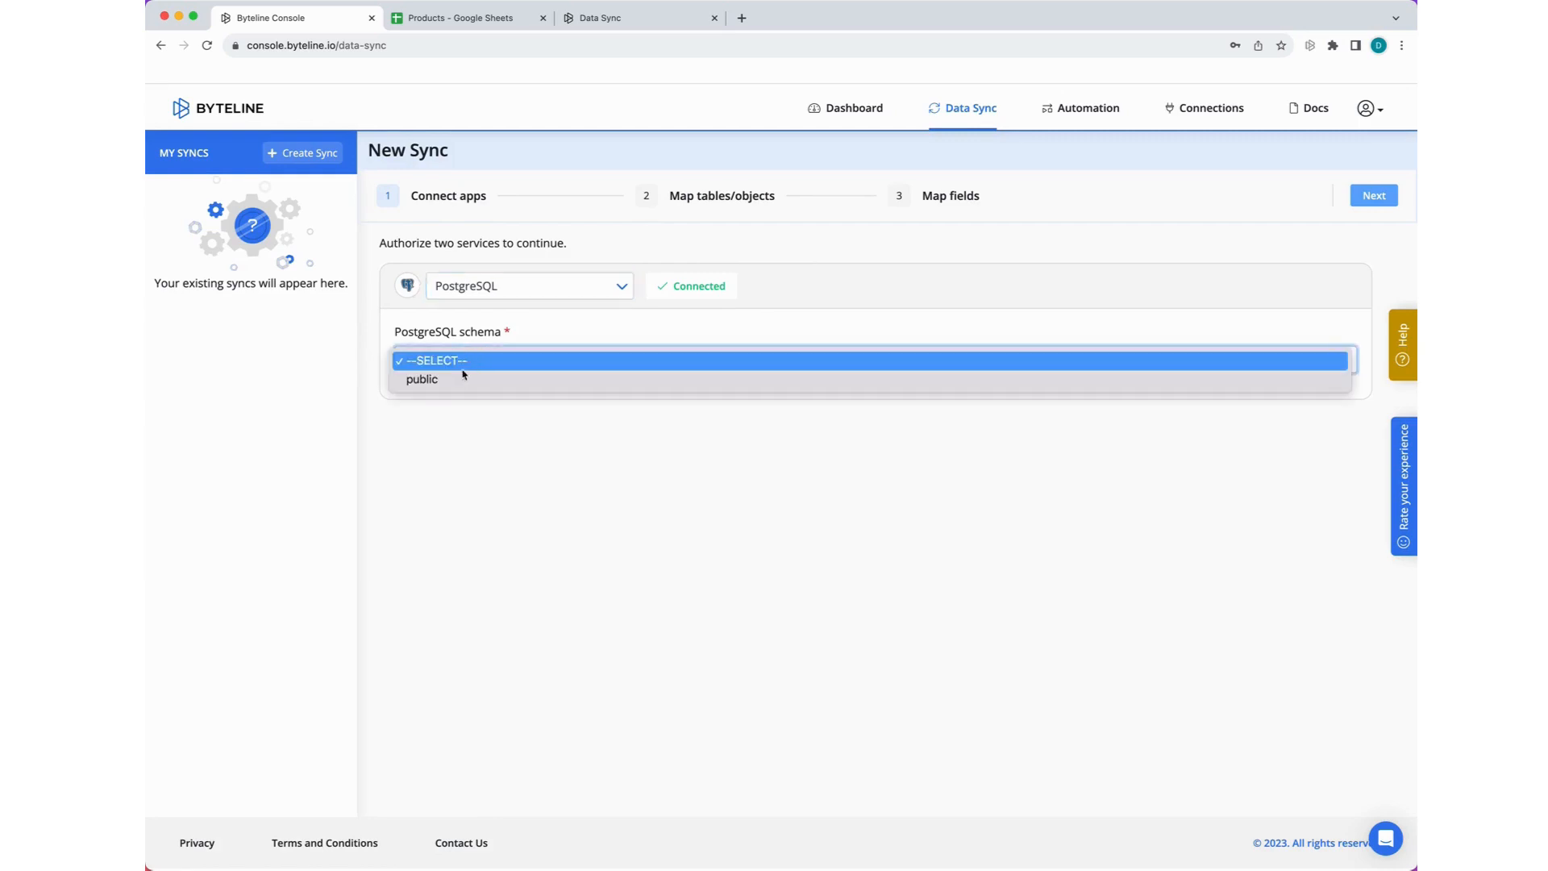
left_click(451, 384)
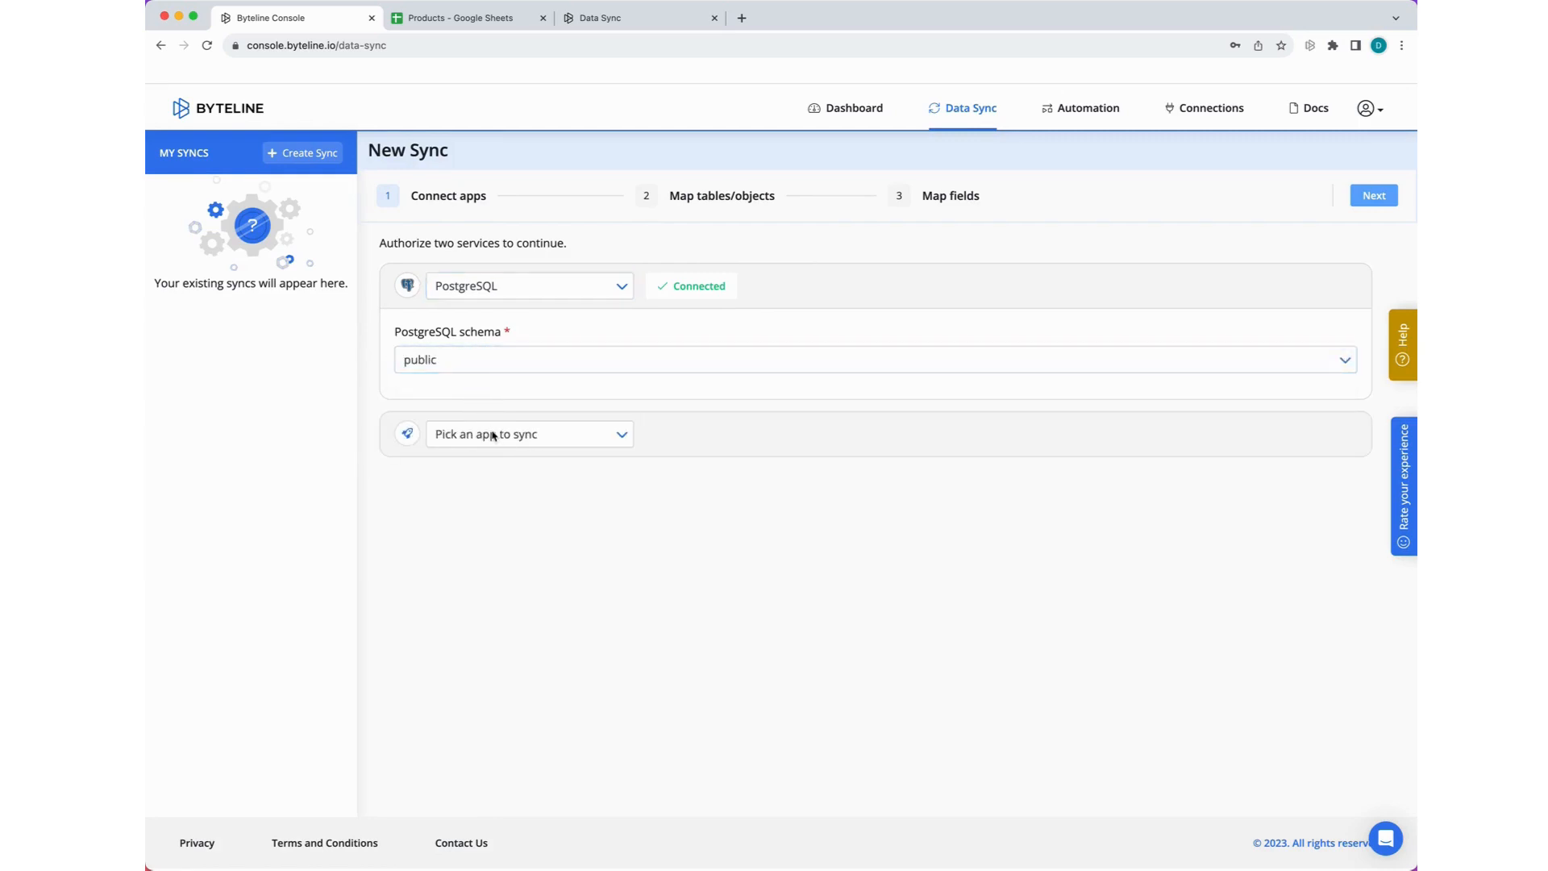
- Choose Google Sheets as the second app to sync and proceed to mapping the tables
left_click(493, 435)
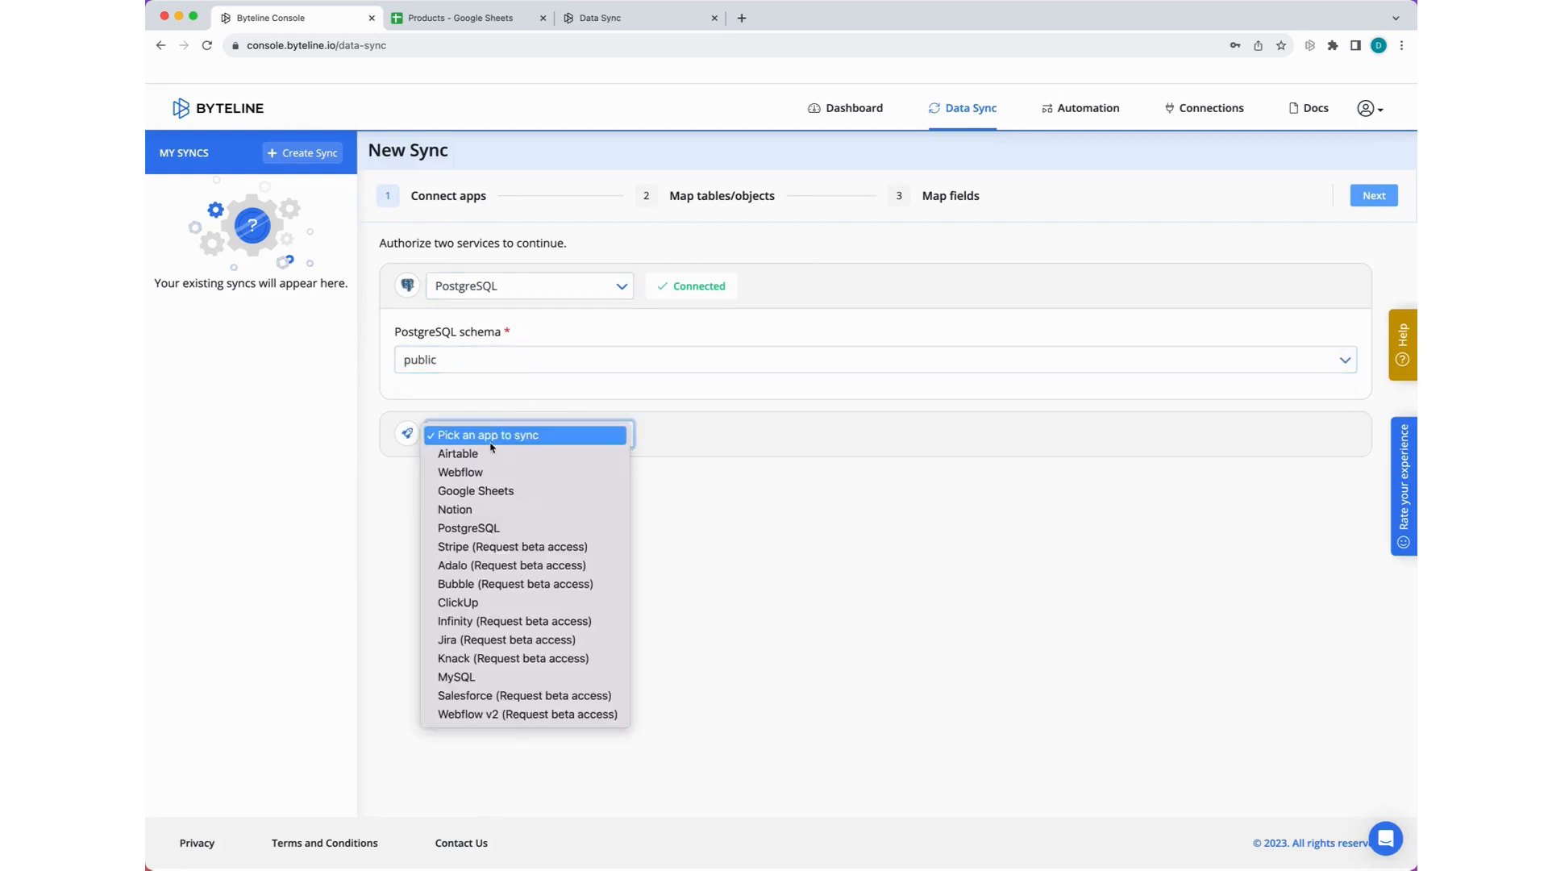
left_click(480, 491)
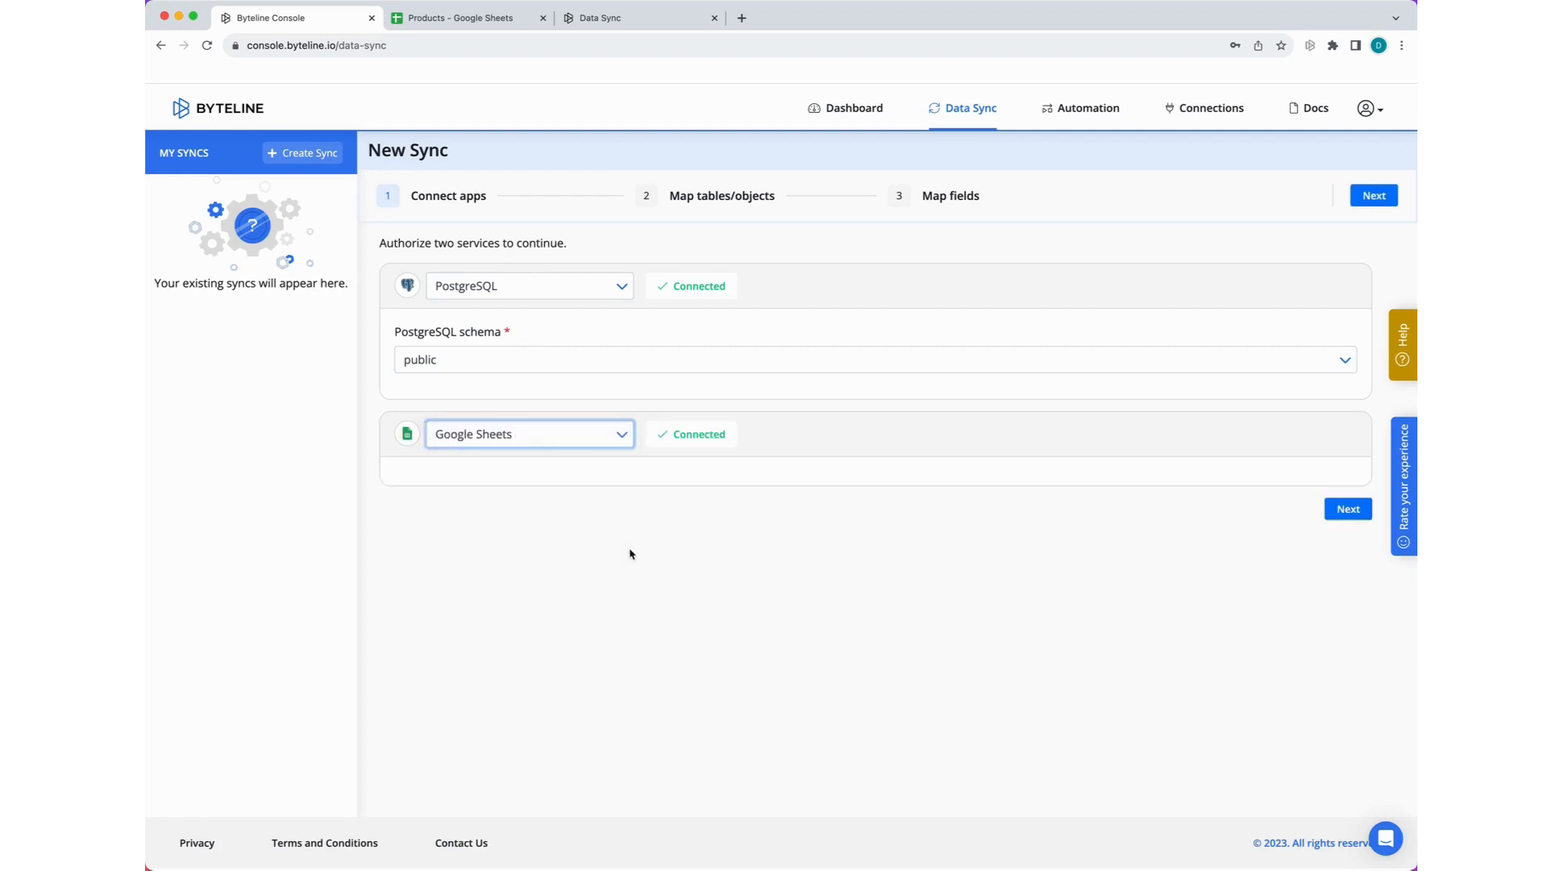
left_click(1374, 195)
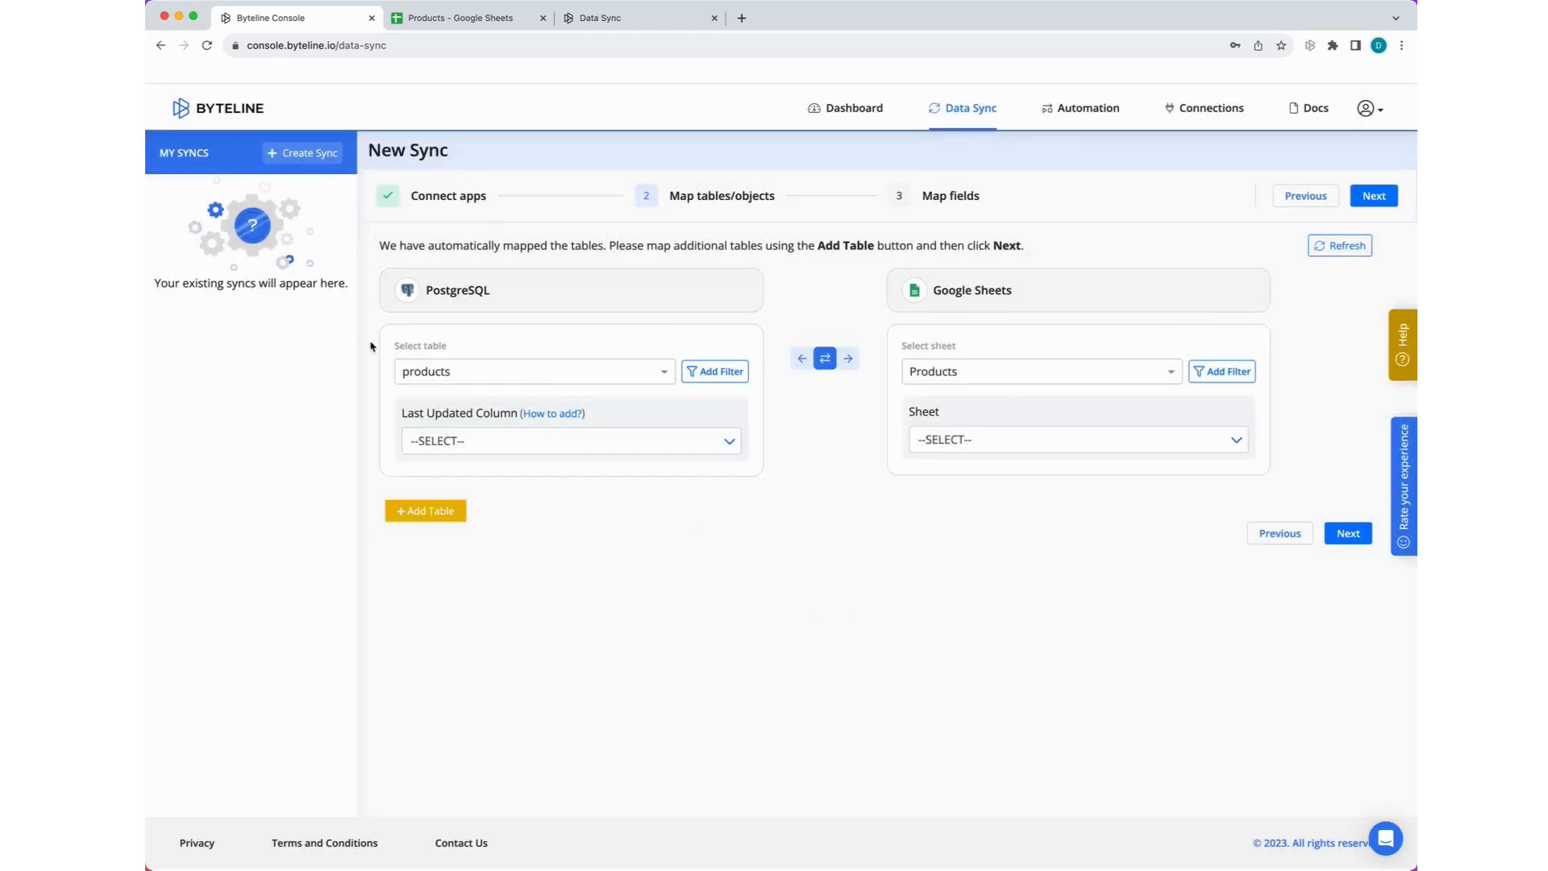
- Set updated_on as the PostgreSQL products table's last updated column and select Sheet1 for the Products spreadsheet
left_click(457, 441)
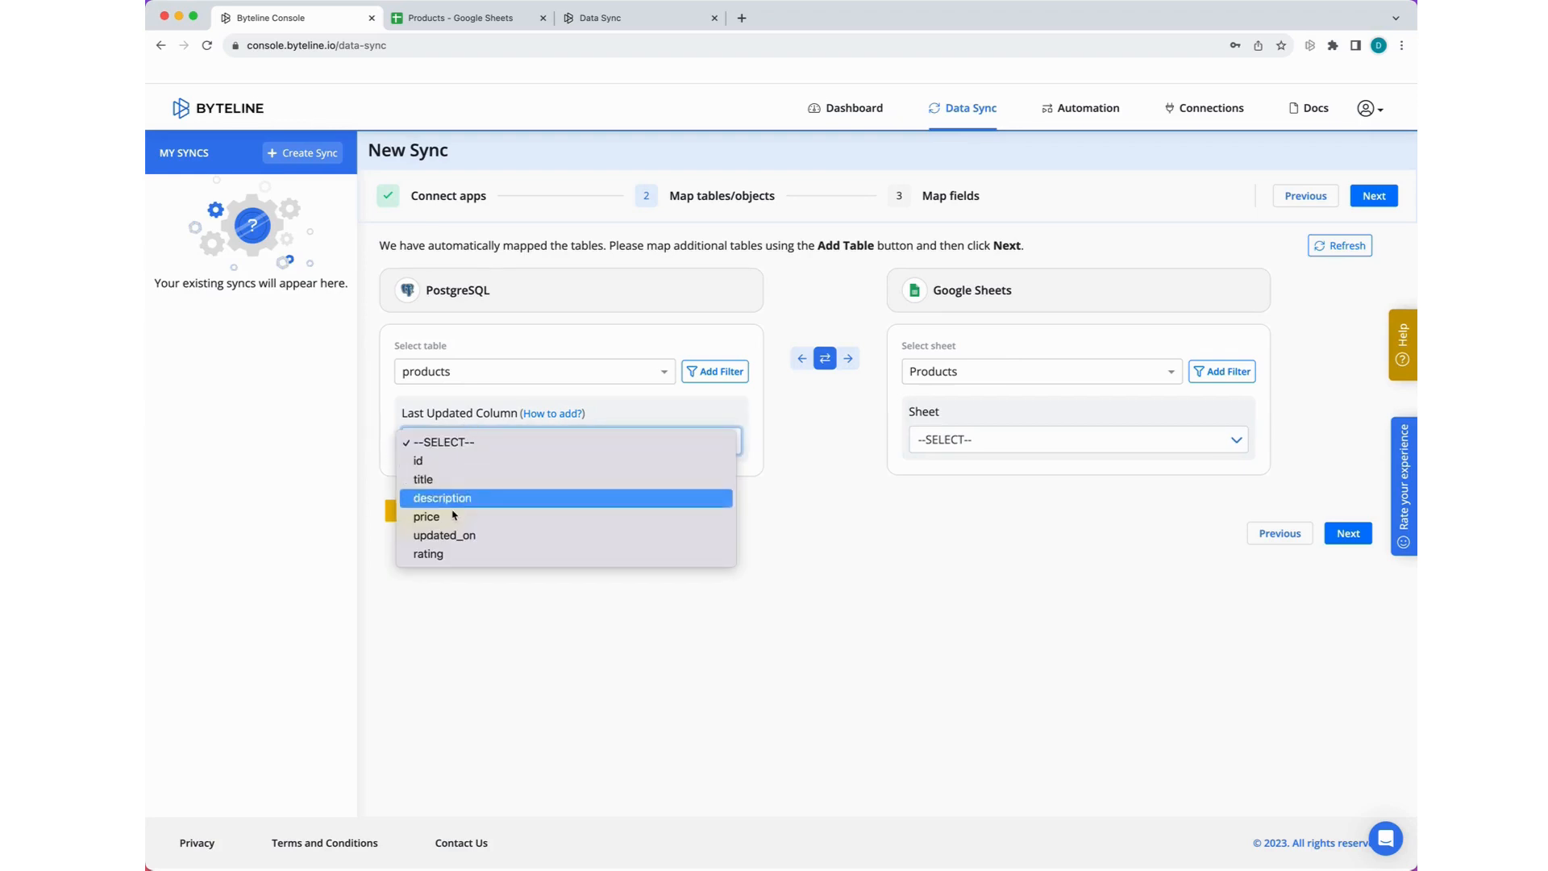
left_click(514, 541)
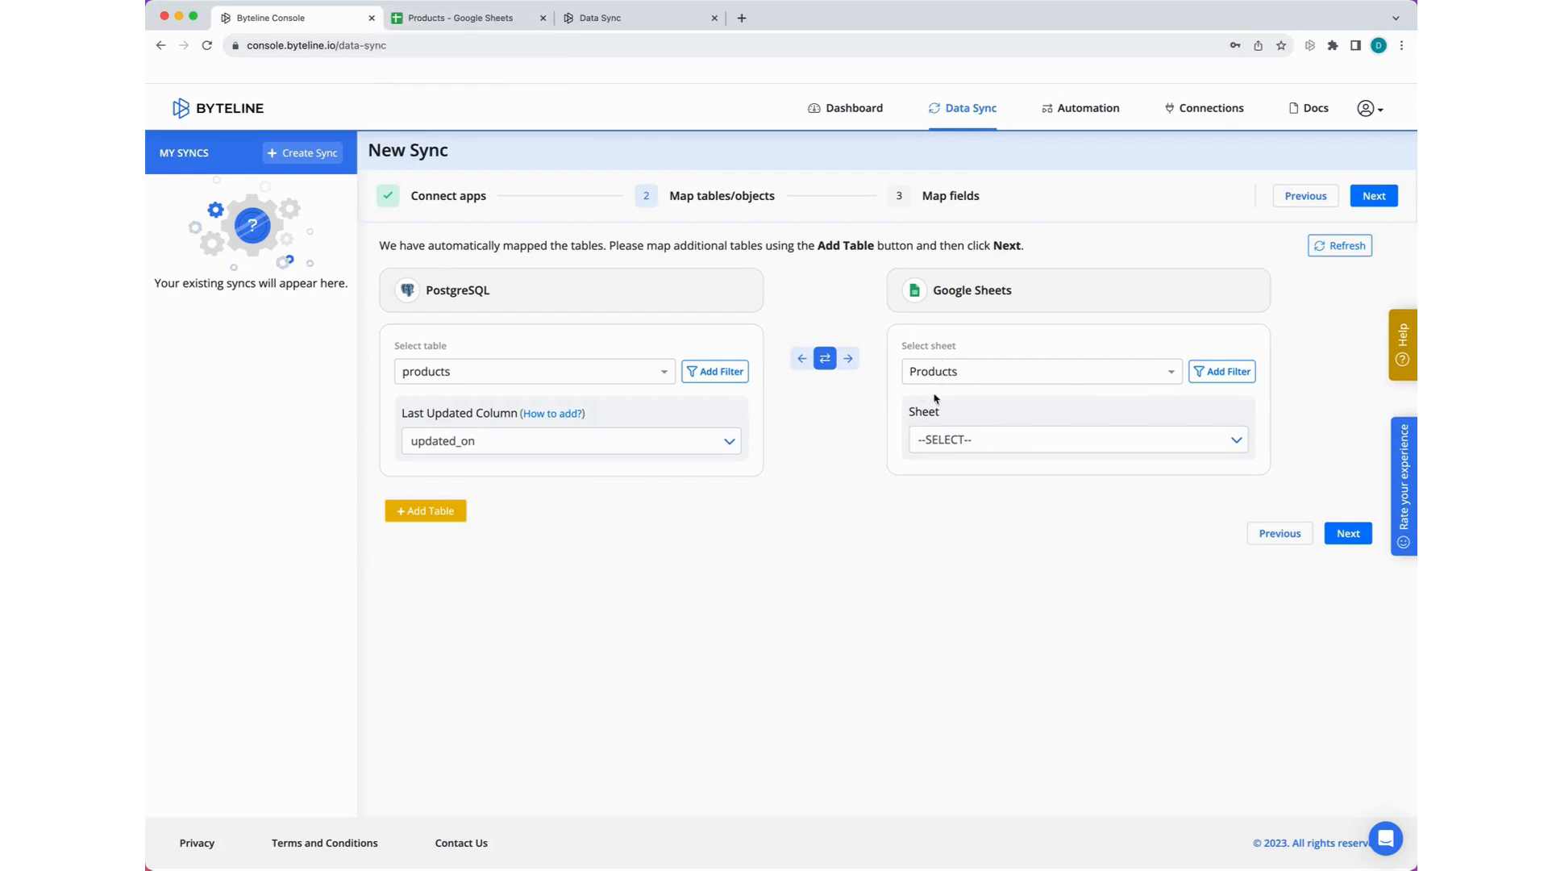
left_click(983, 440)
left_click(971, 472)
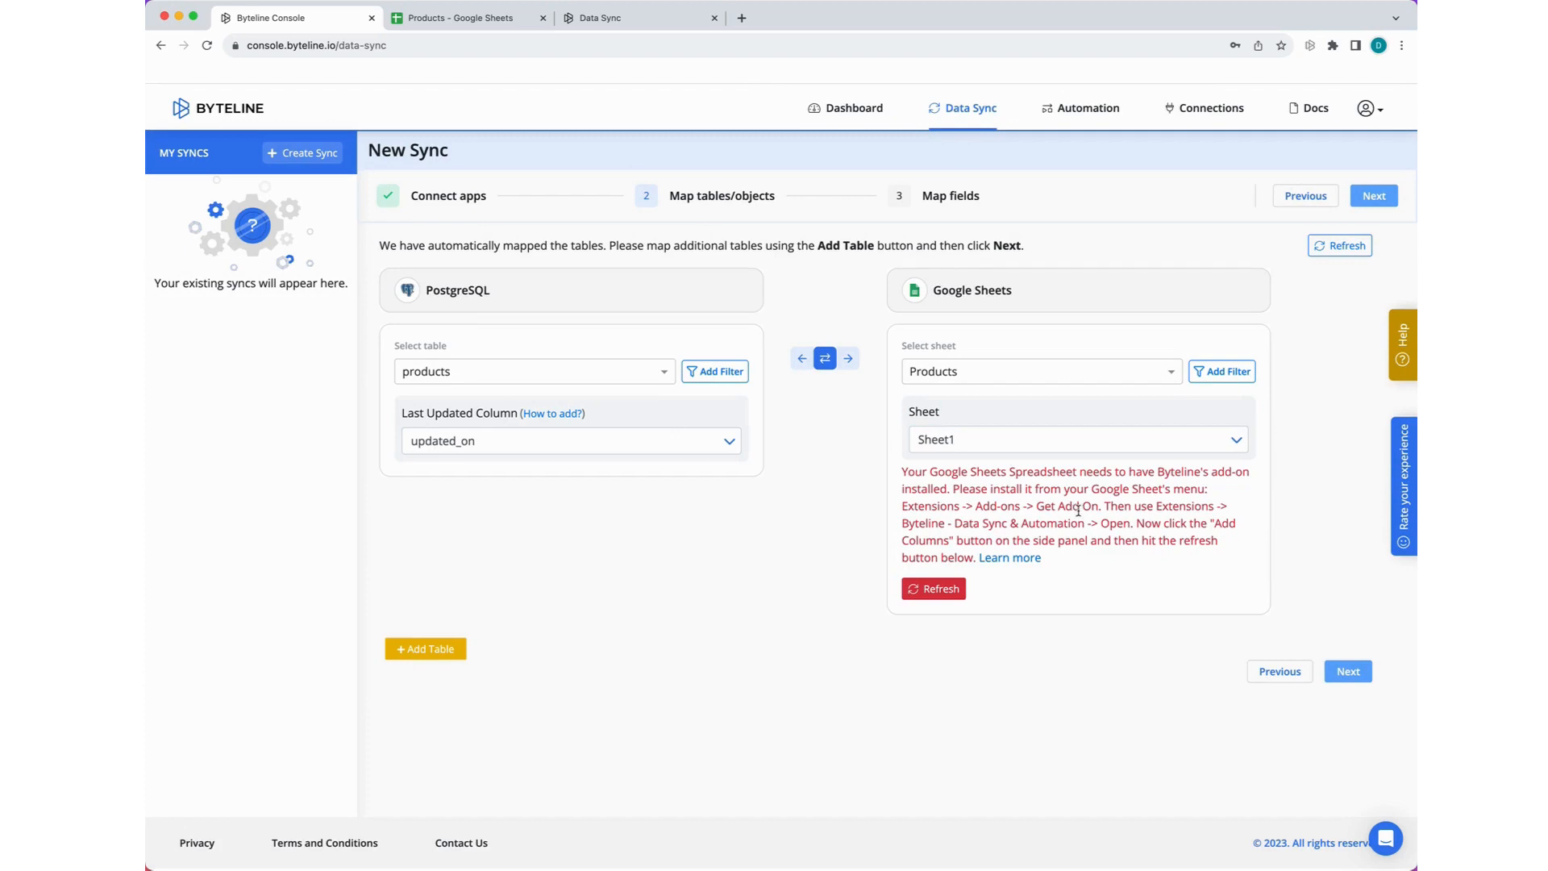
- In the Products spreadsheet, look up the Byteline - Data Sync & Automation add-on in the Google Workspace Marketplace, then close the marketplace
left_click(441, 20)
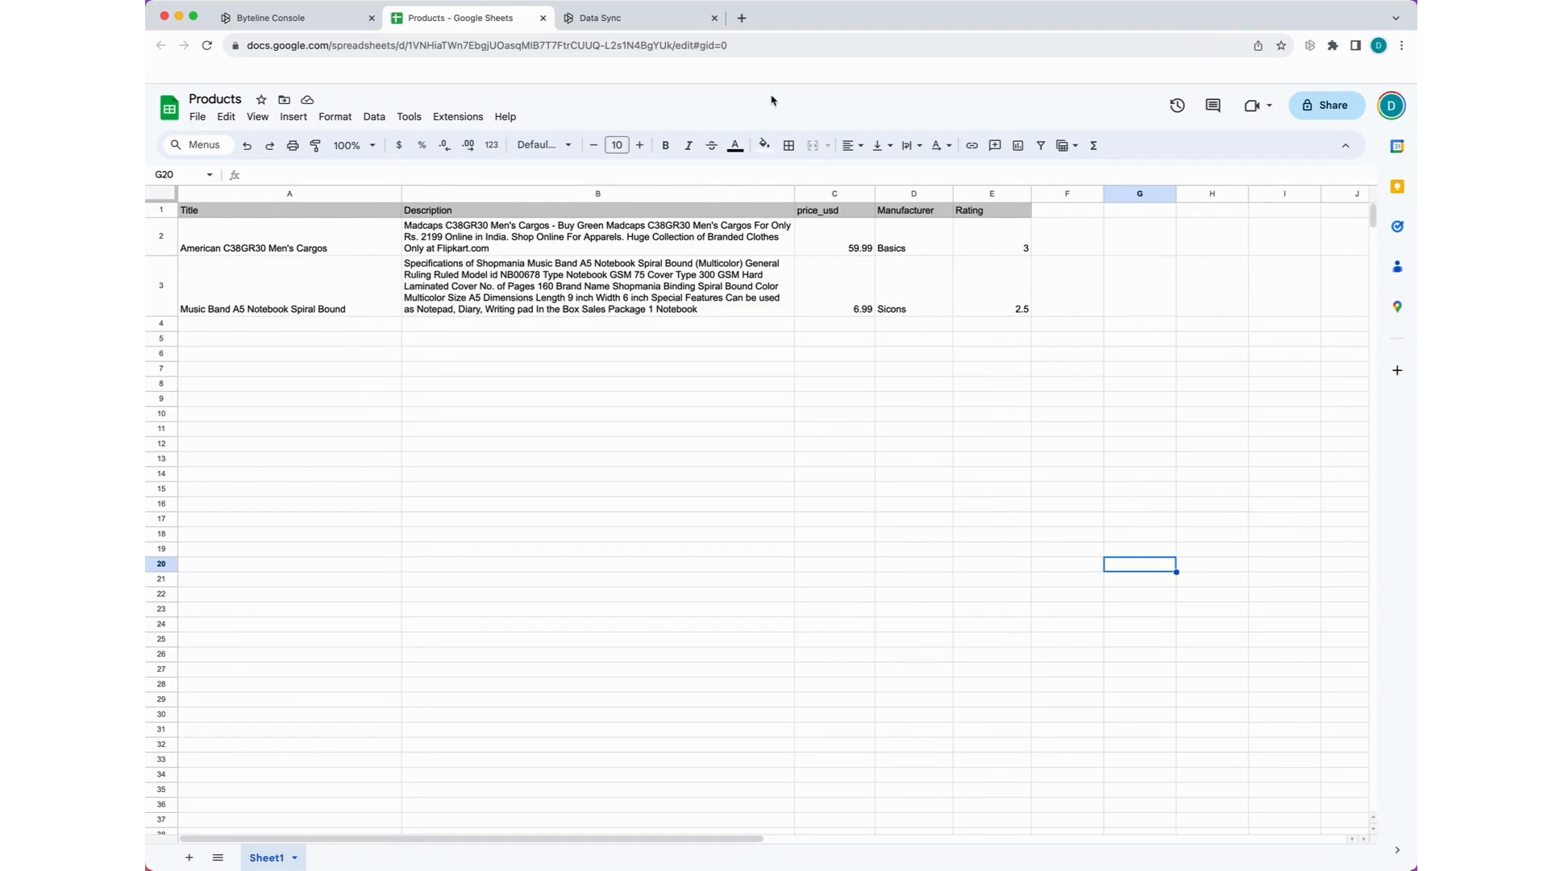
left_click(457, 118)
mouse_move(496, 143)
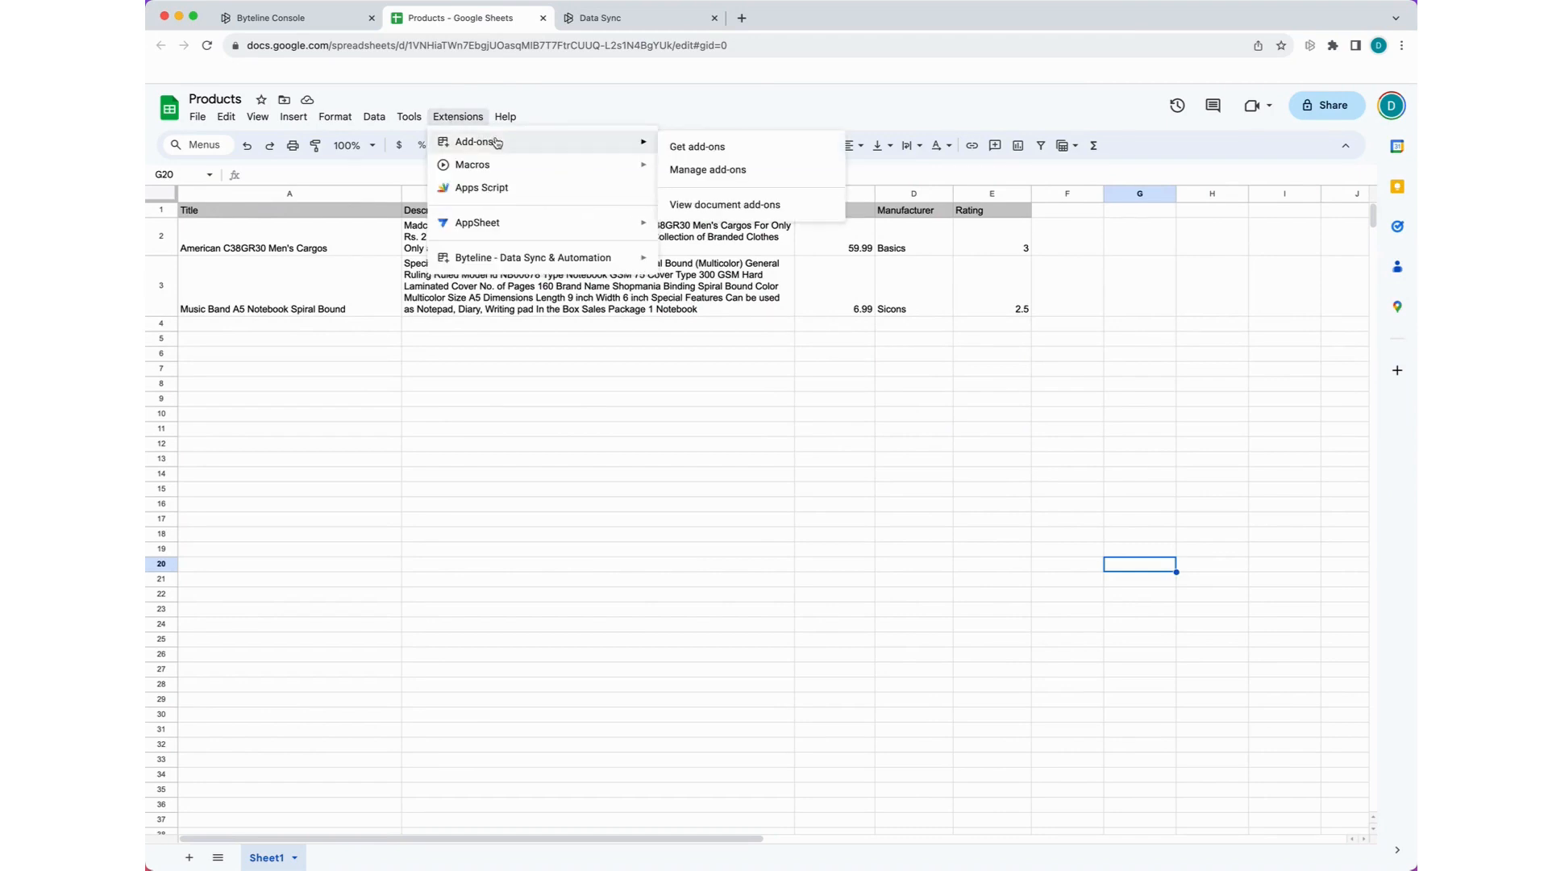
left_click(710, 149)
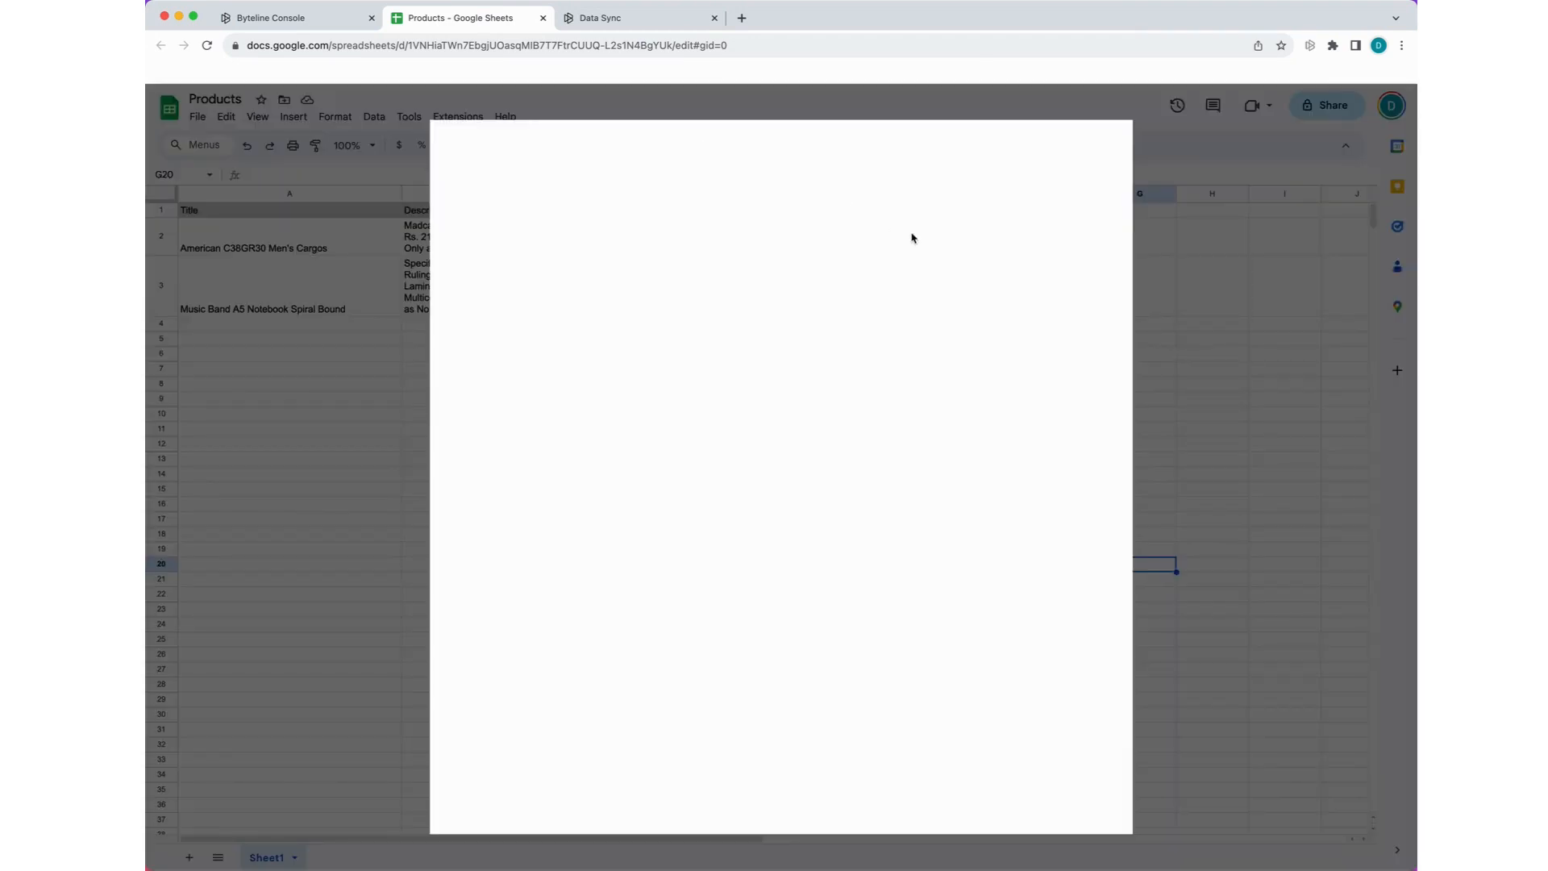
left_click(830, 150)
type("byteline")
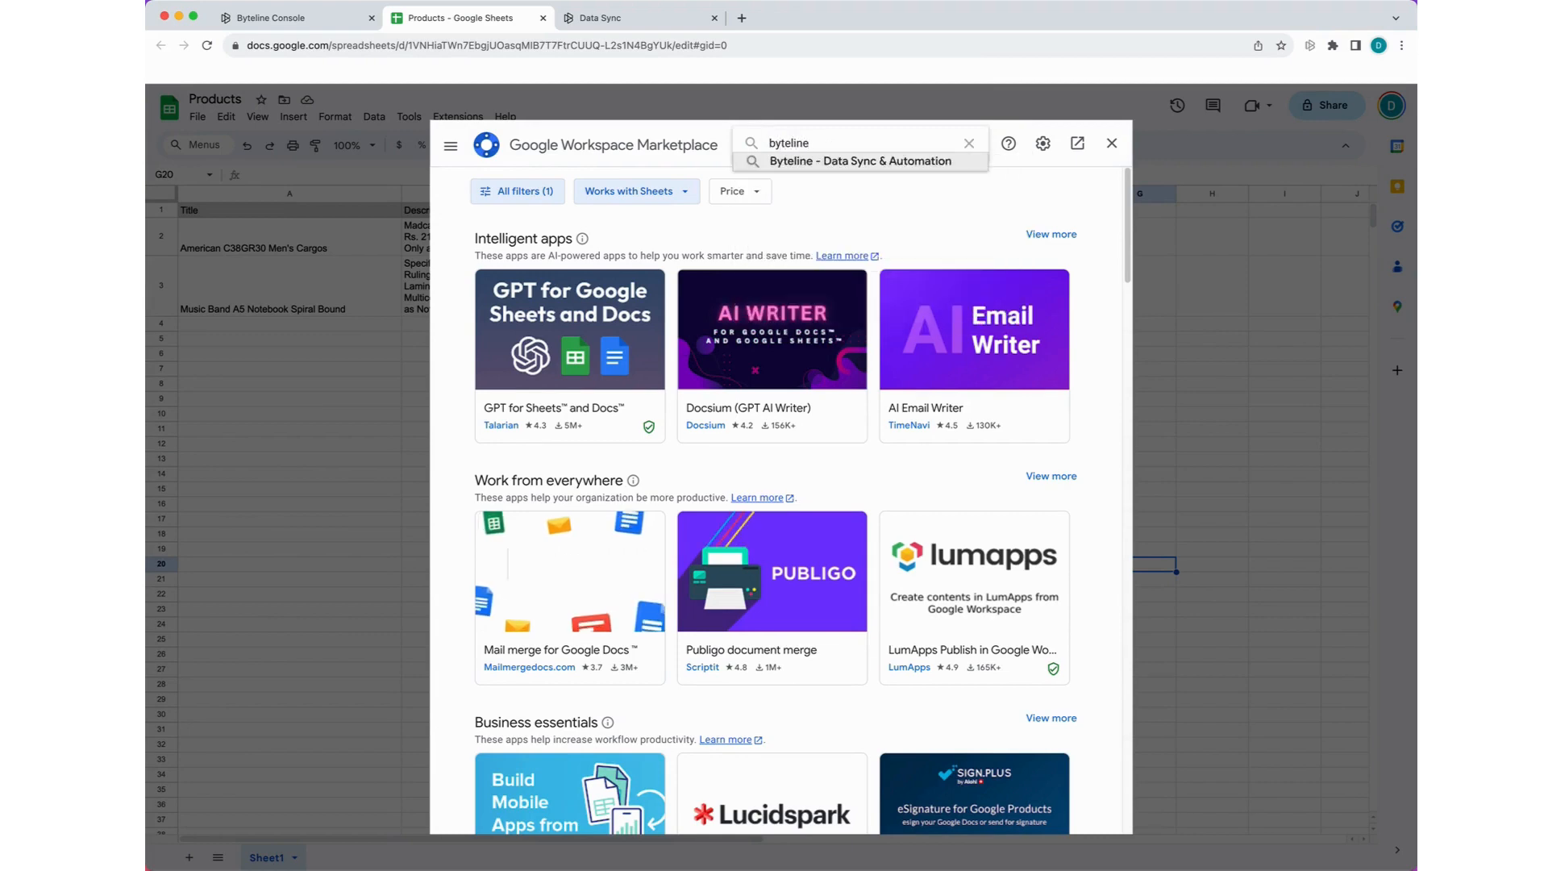
left_click(846, 161)
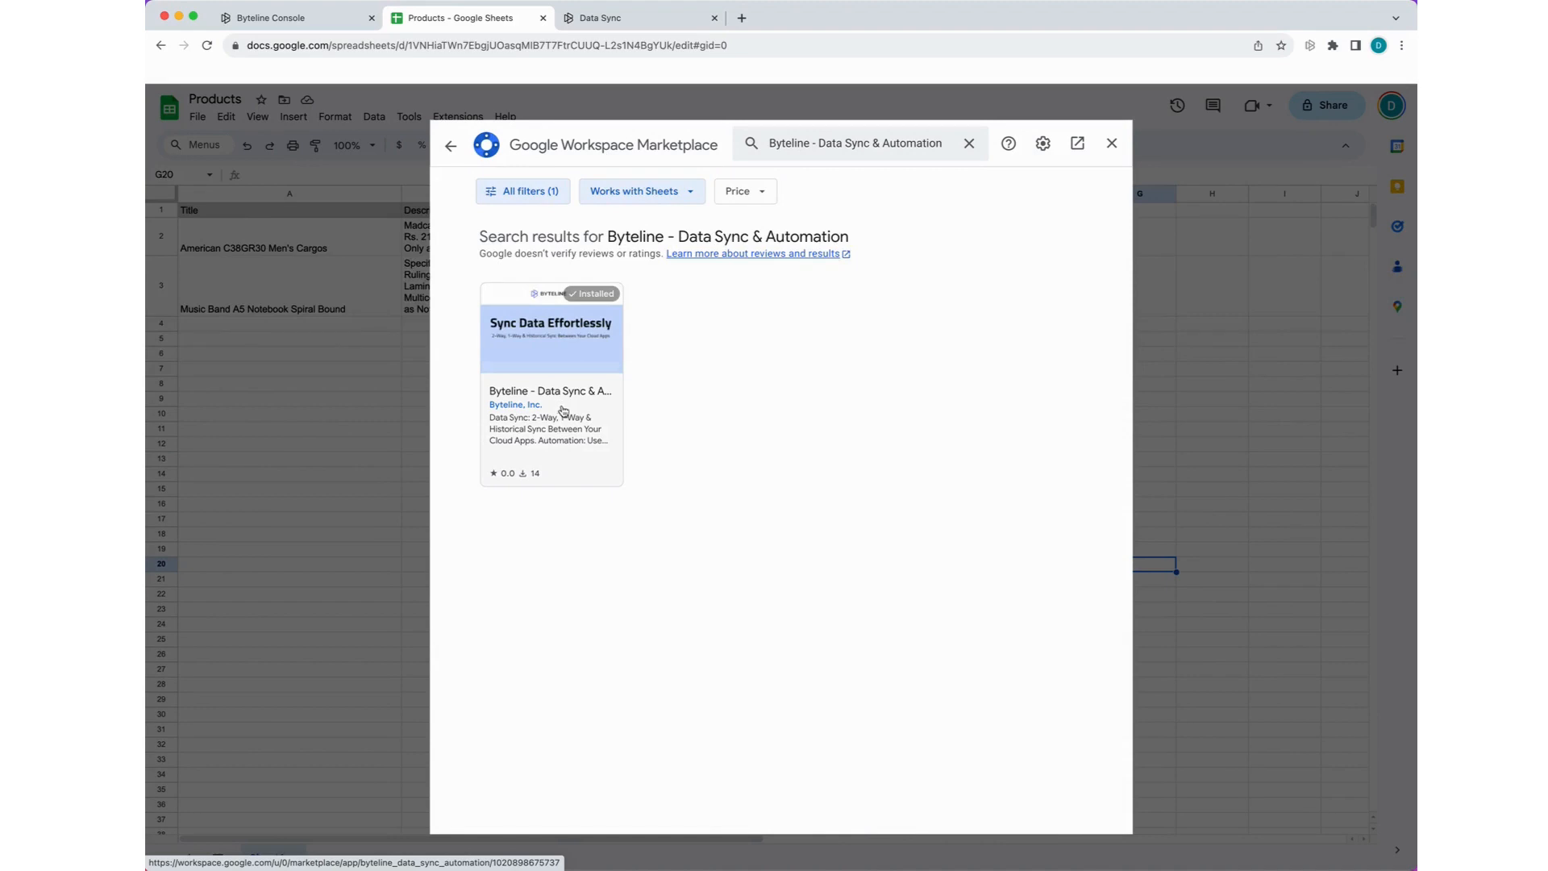
left_click(1112, 143)
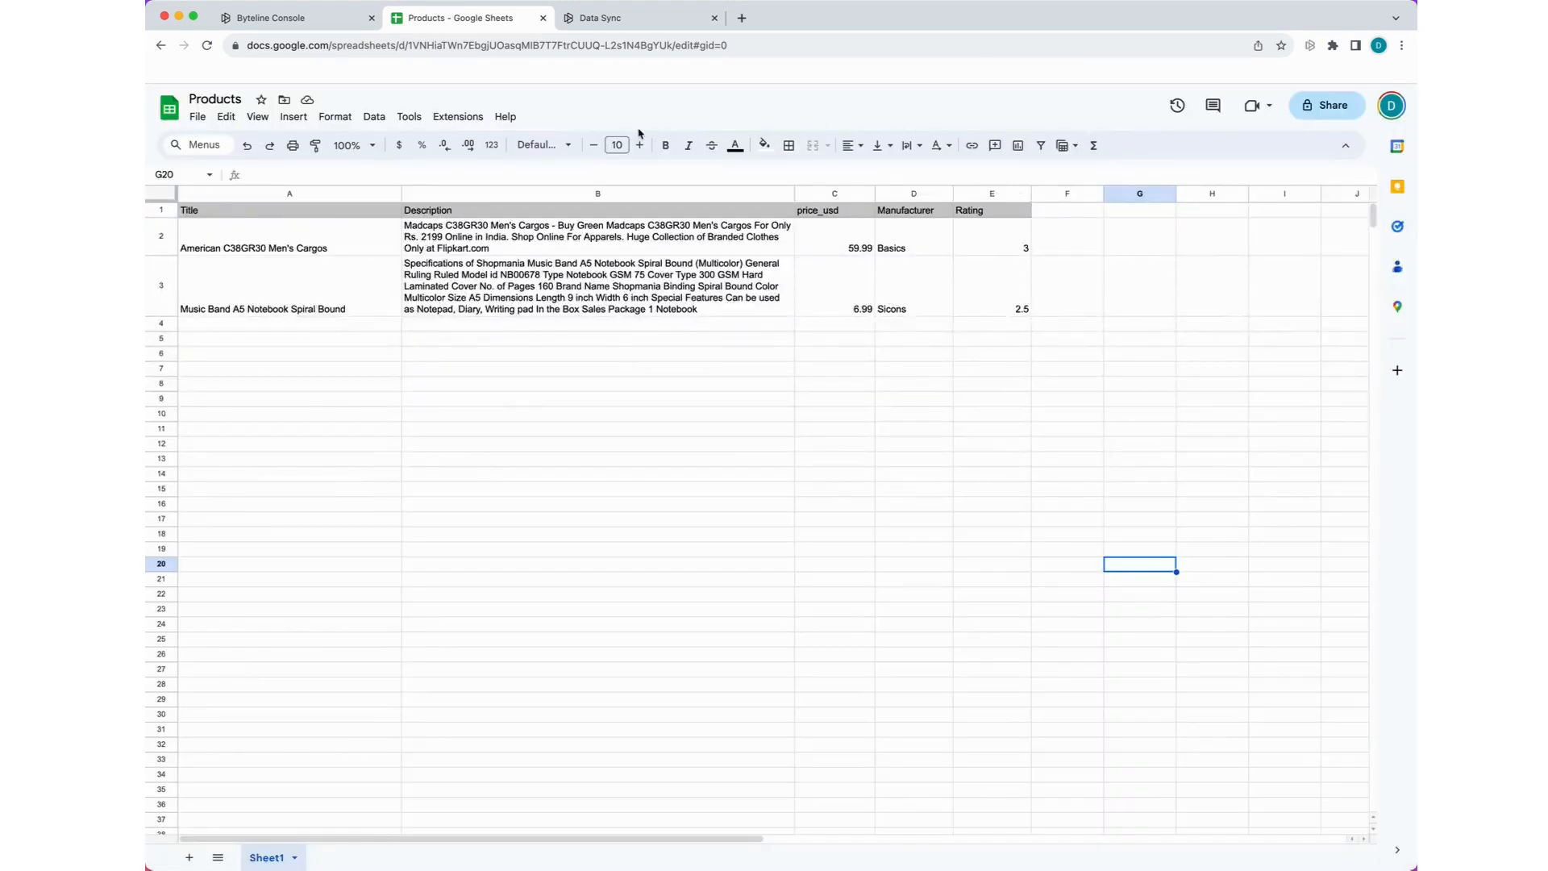
- Open the Byteline - Data Sync & Automation add-on and add its Byteline columns to the Products sheet
left_click(458, 119)
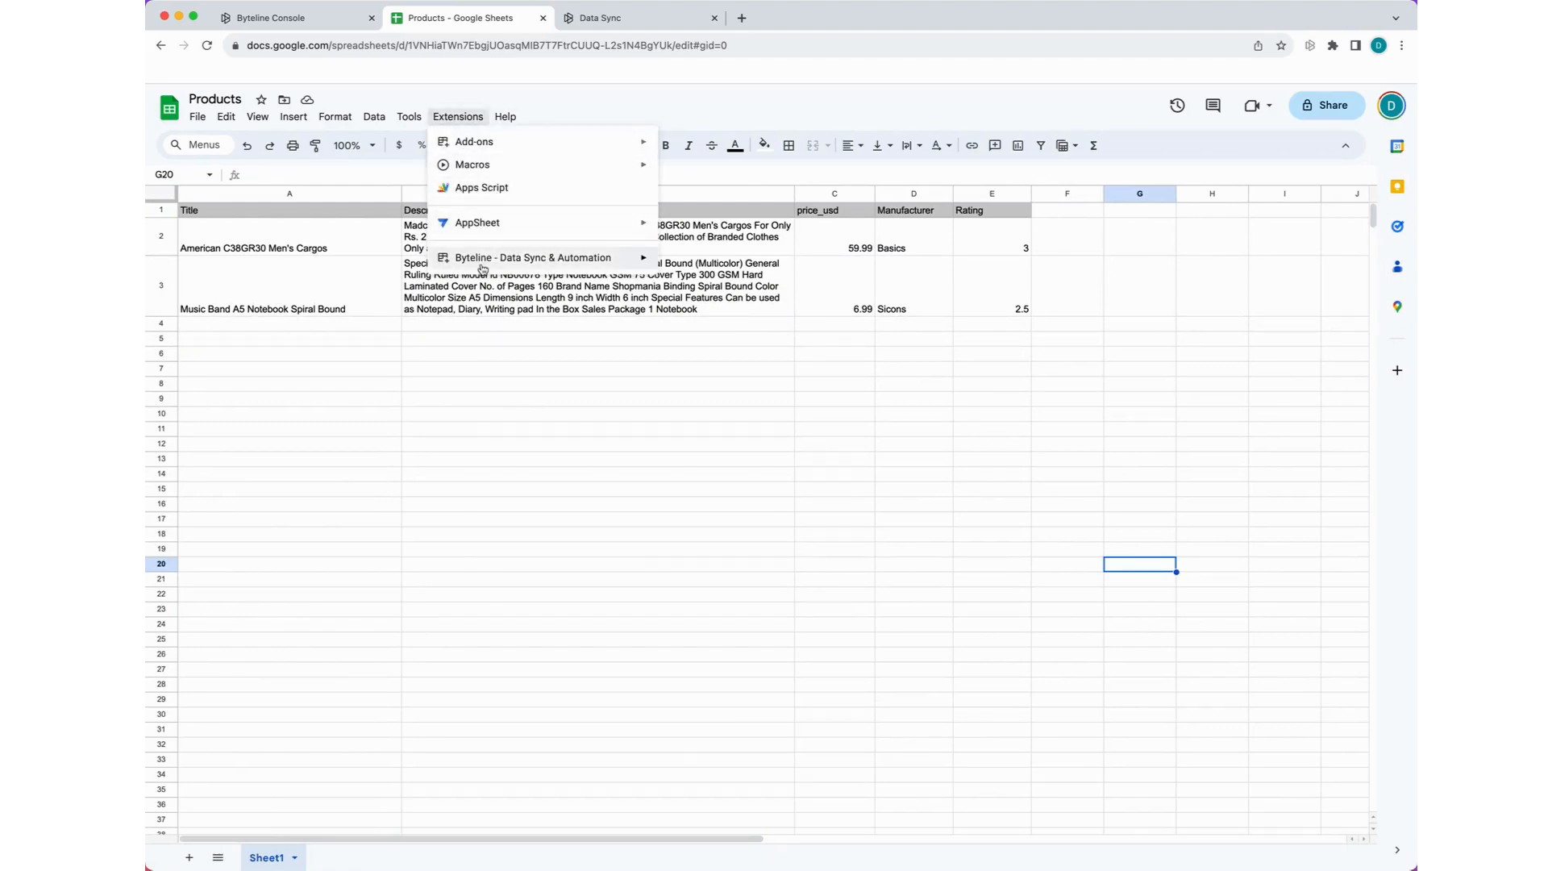
mouse_move(490, 263)
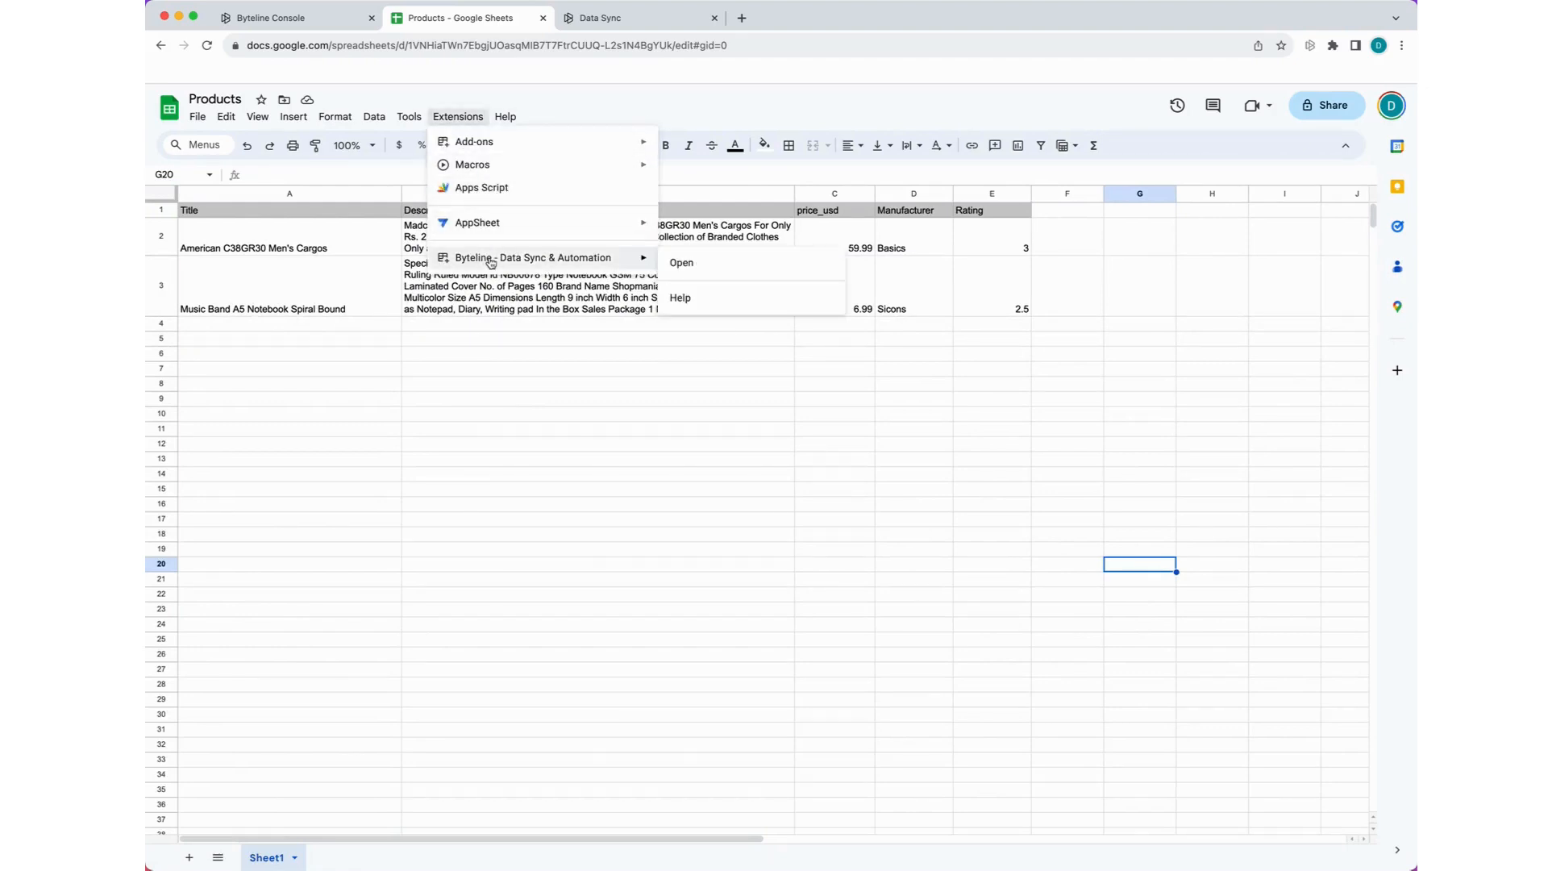
left_click(717, 268)
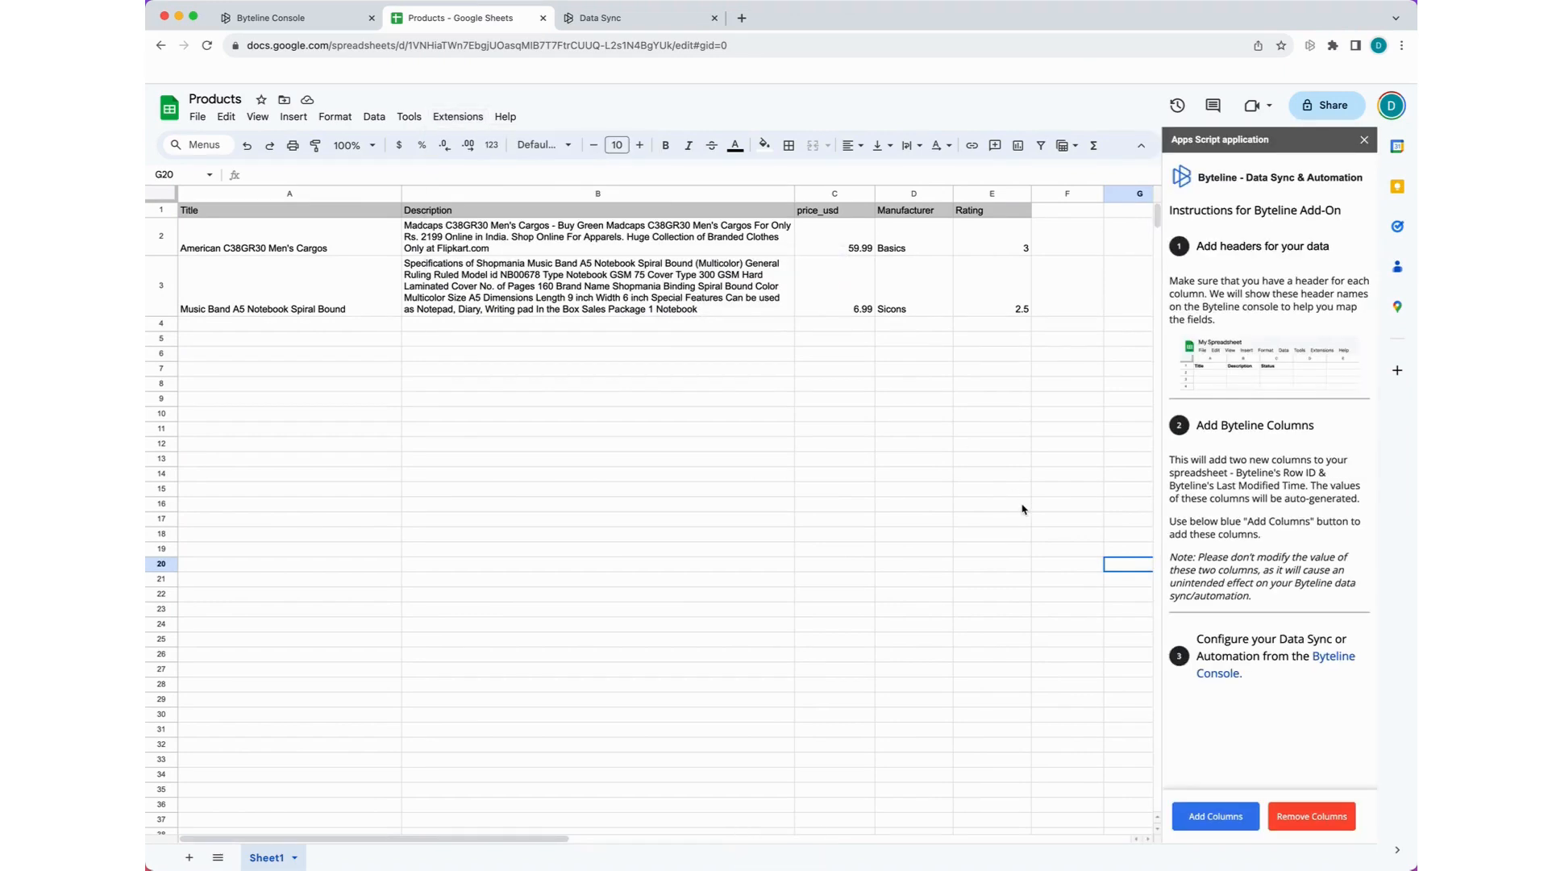
left_click(1232, 826)
left_click(939, 524)
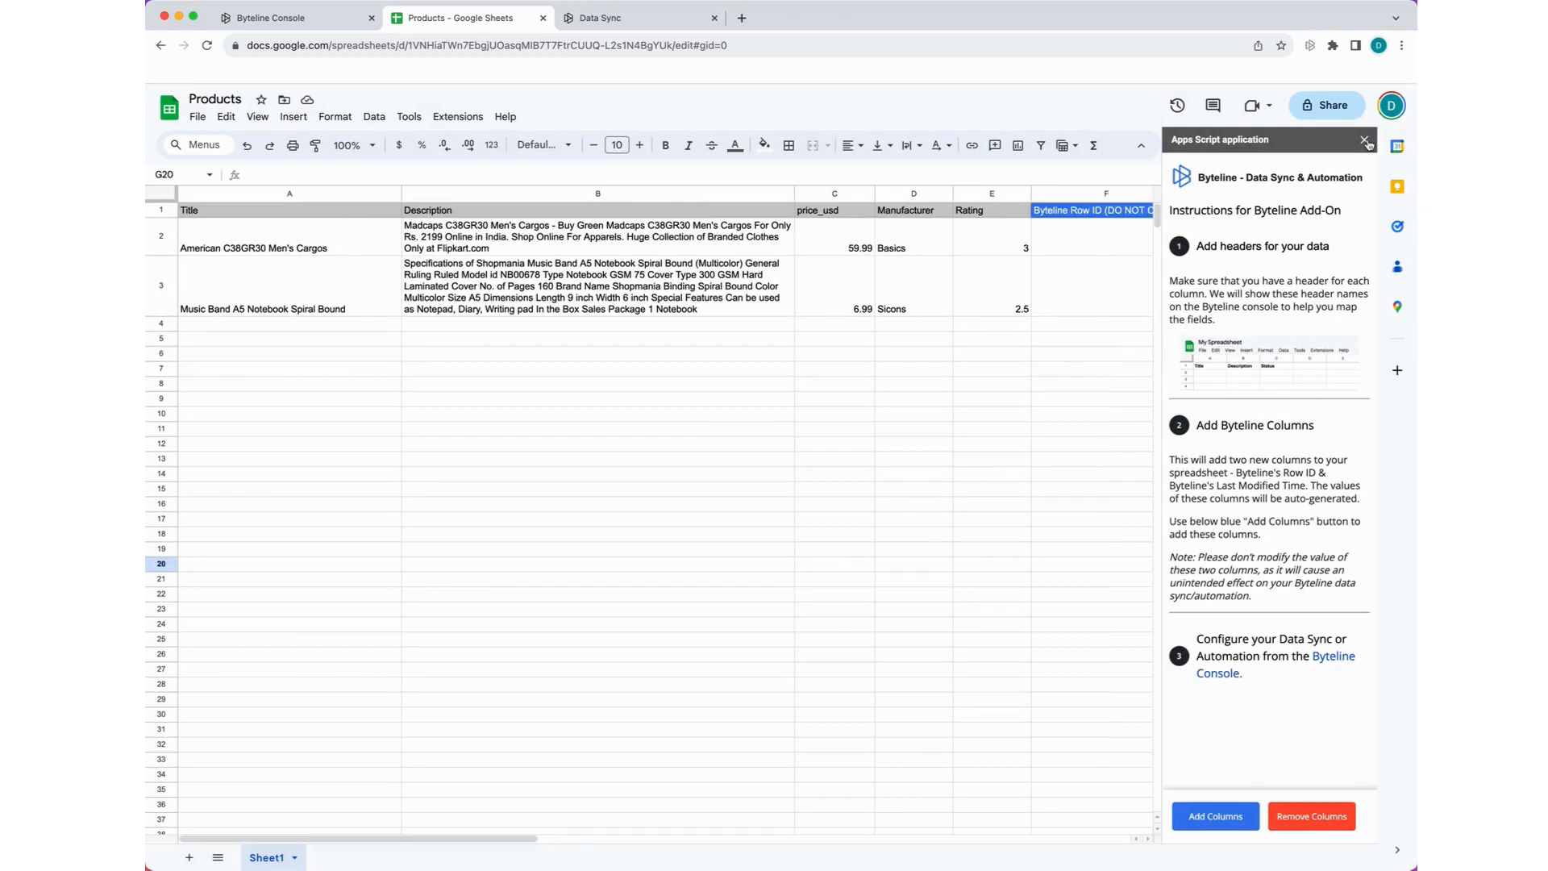
- Close the add-on's side panel, refresh the Google Sheets add-on check in the Byteline Console's new sync, and proceed to mapping the fields
left_click(1364, 140)
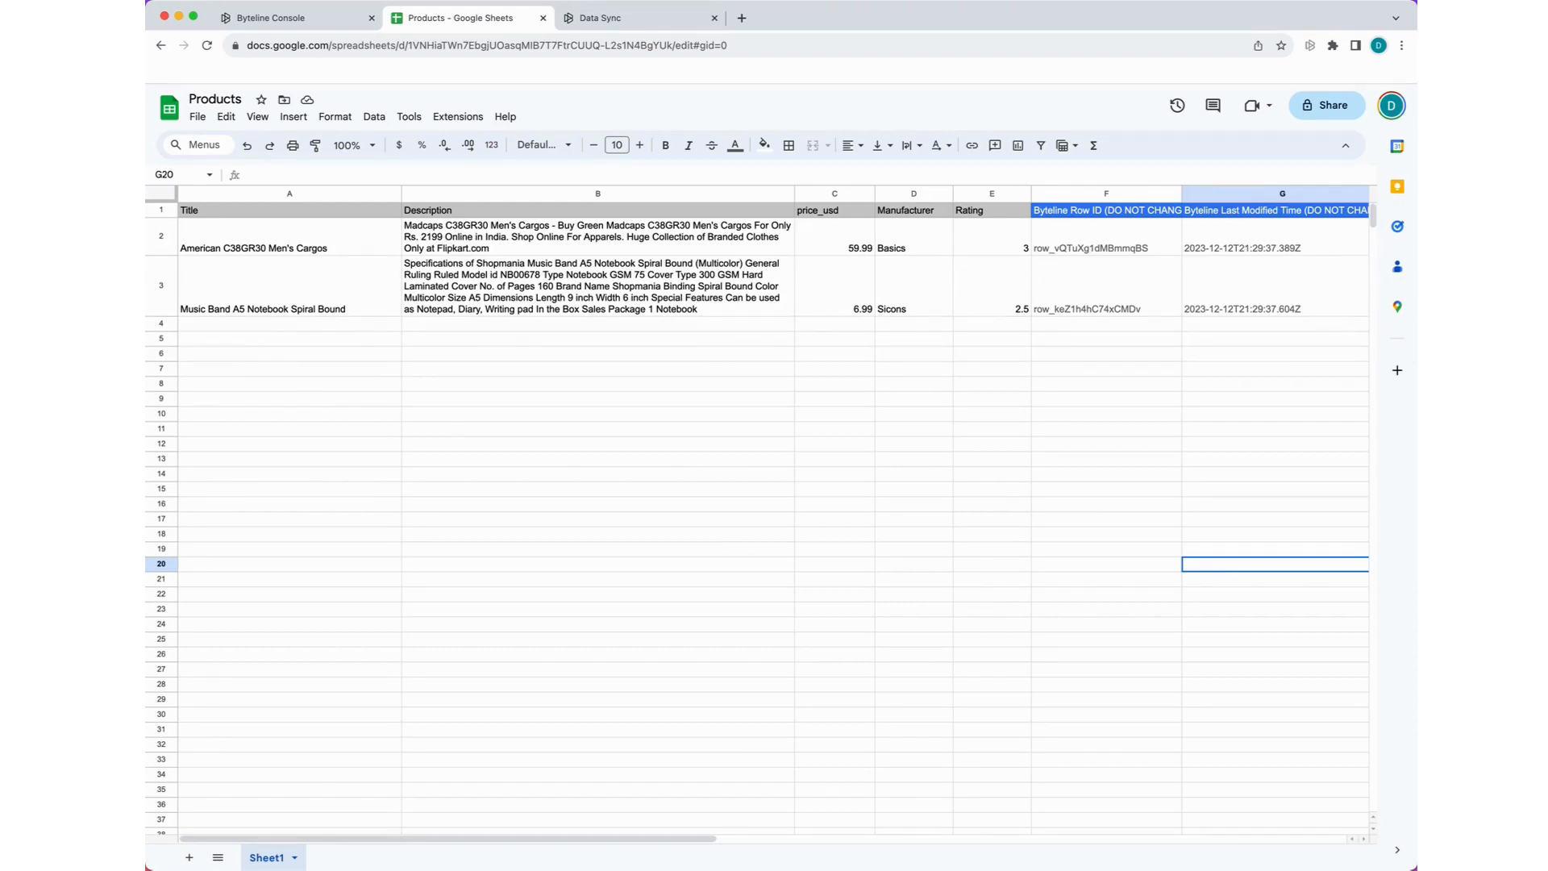
left_click(319, 17)
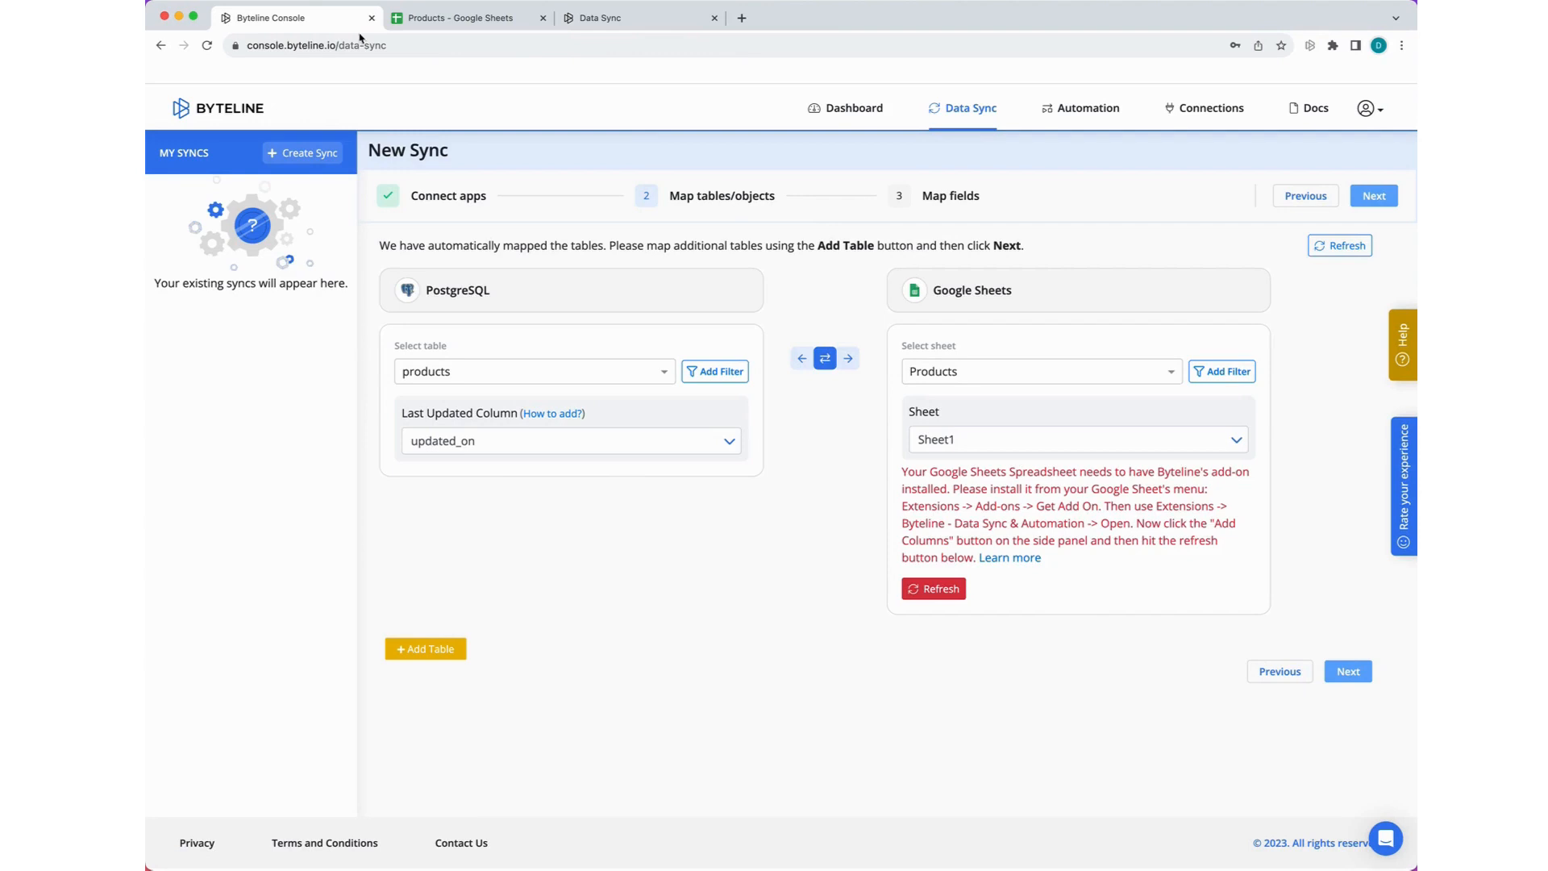
left_click(950, 590)
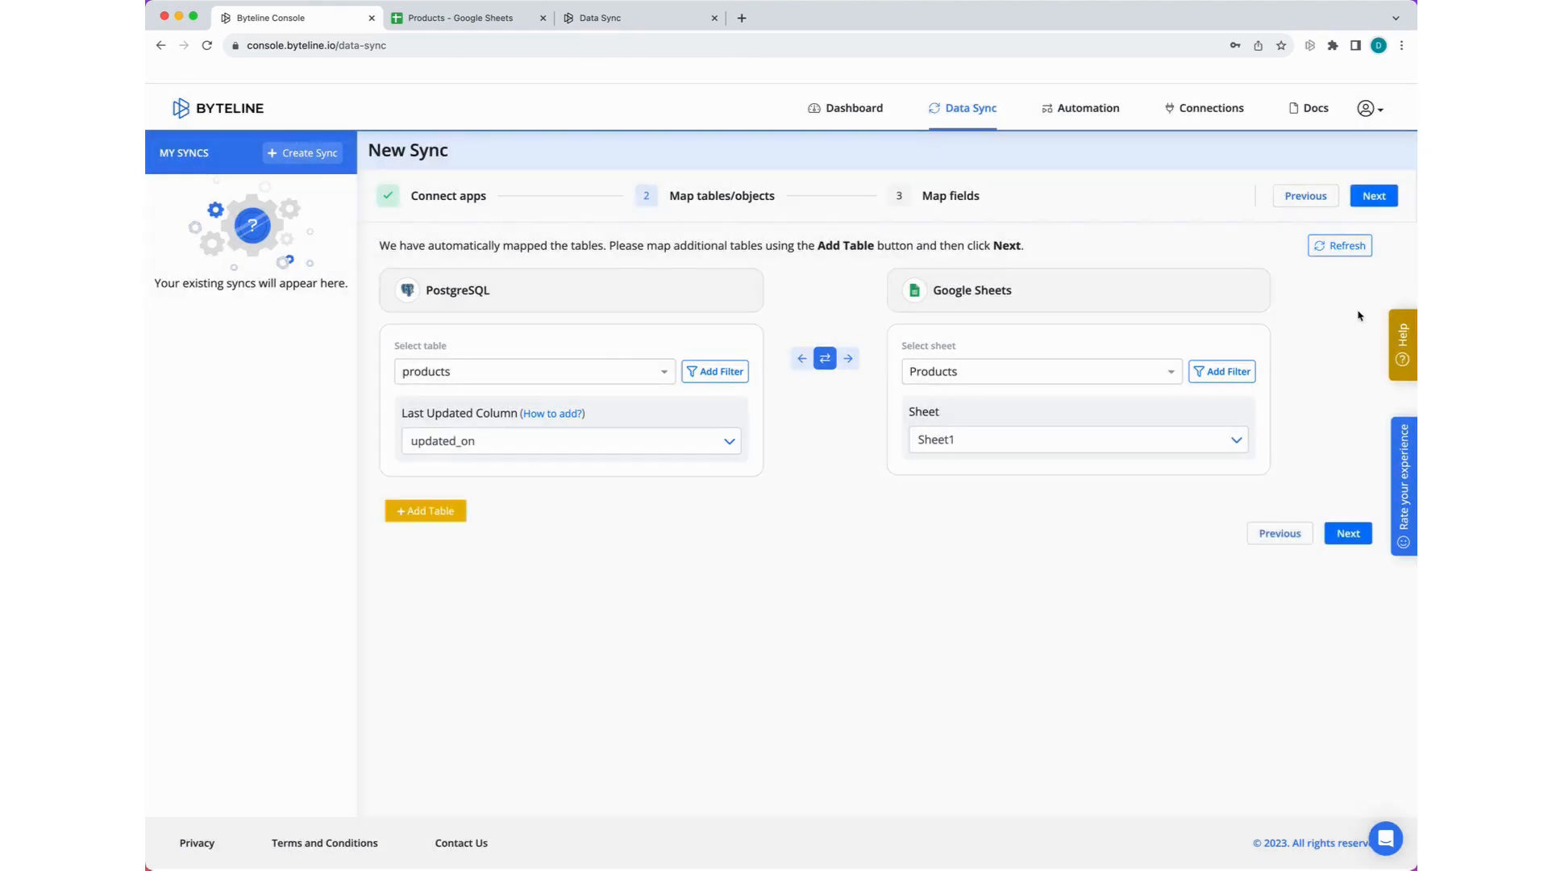
left_click(1376, 199)
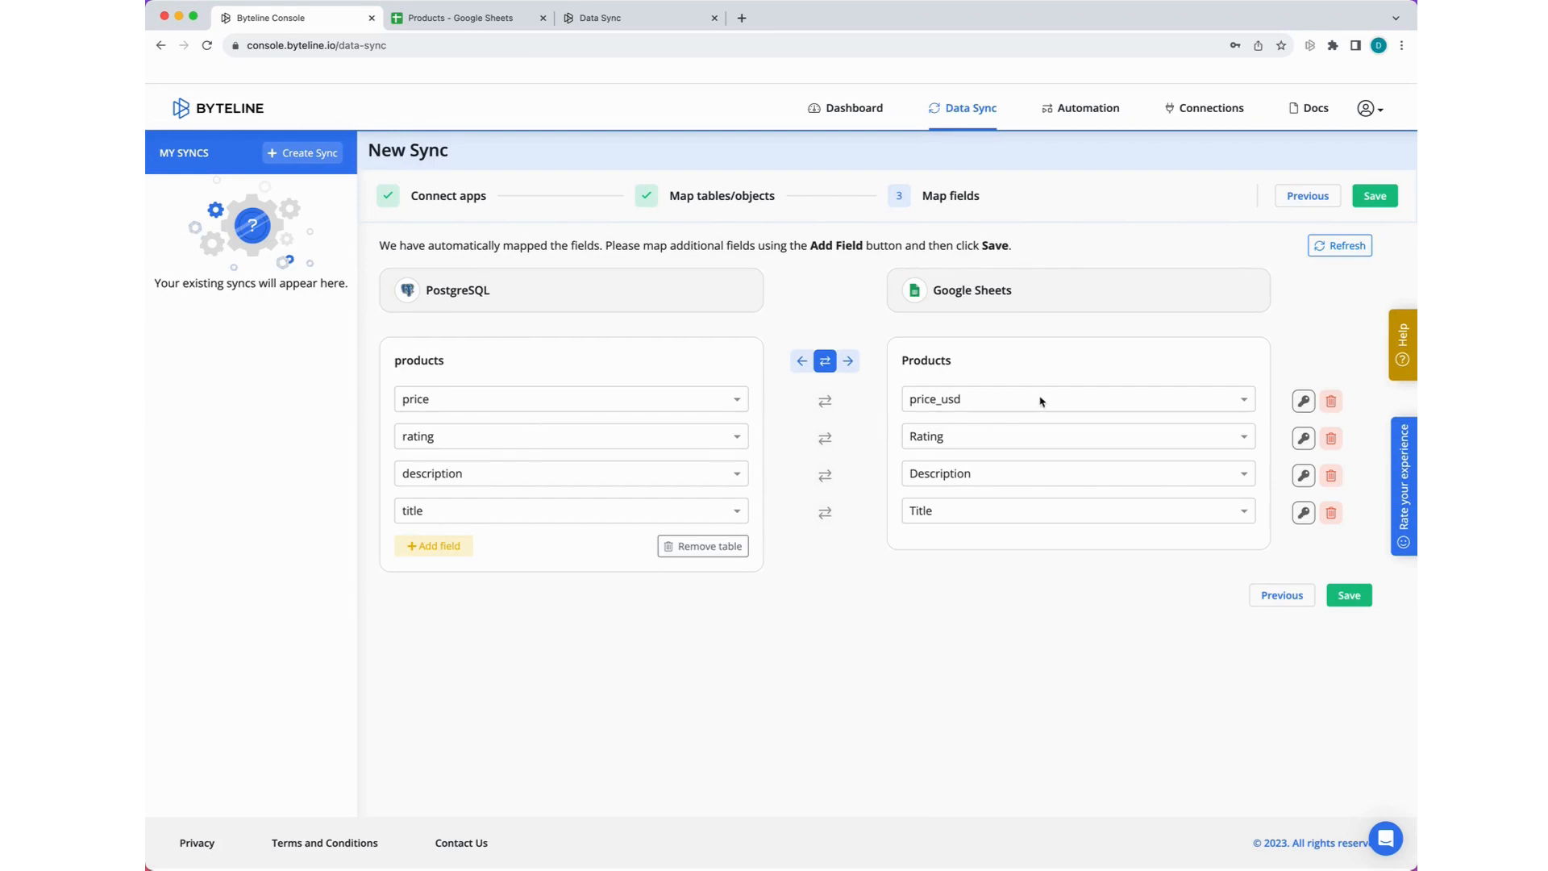
- Compare the automatic field mapping with the Products sheet's columns, mark the title mapping as the key field, and save the sync
left_click(433, 17)
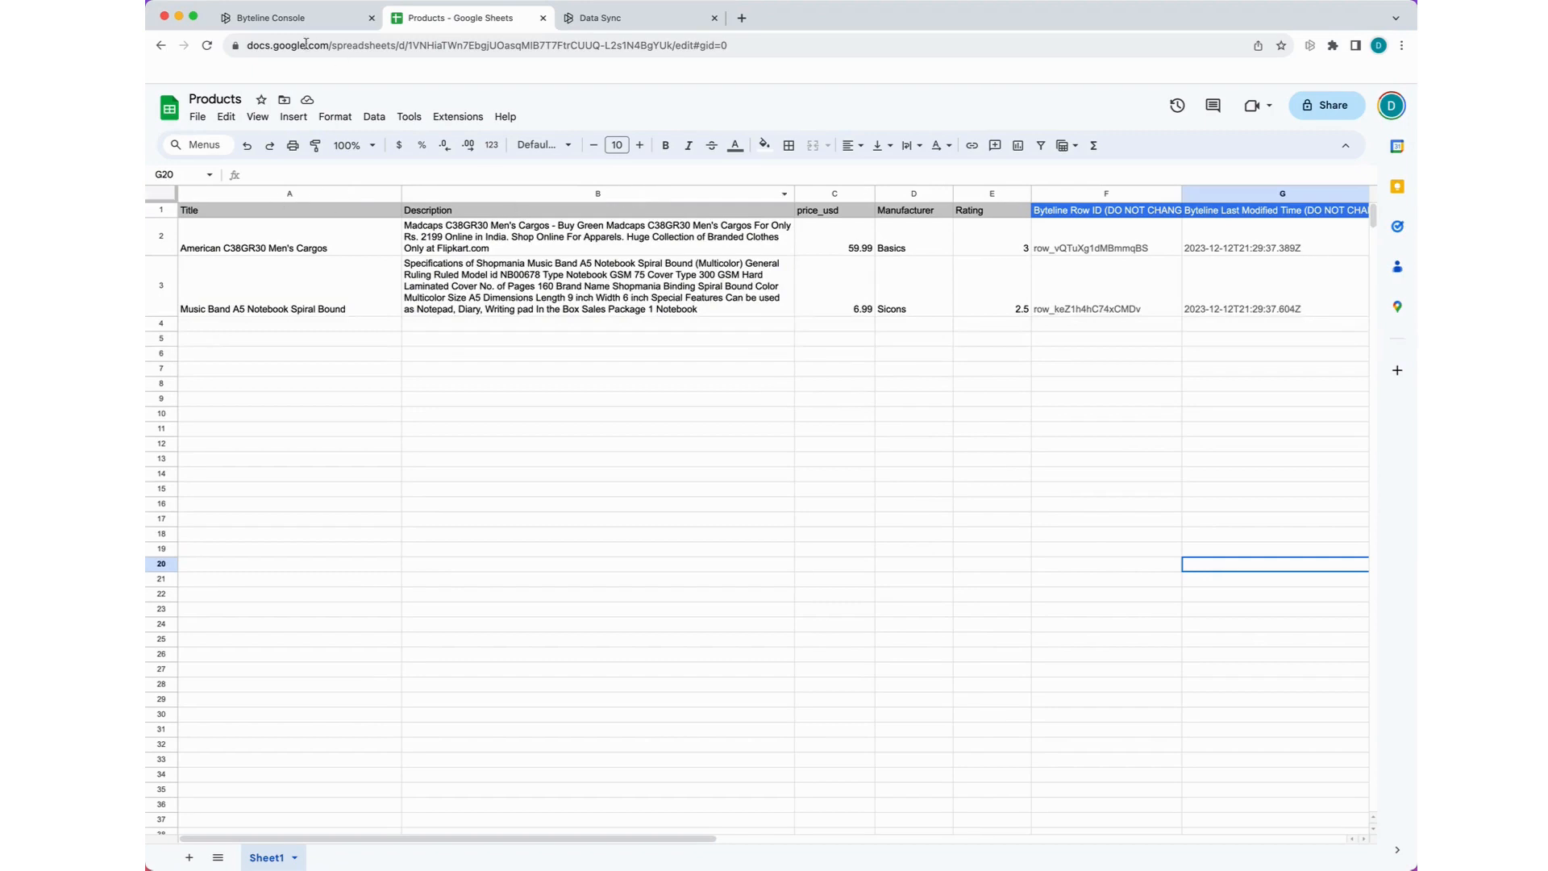
left_click(307, 17)
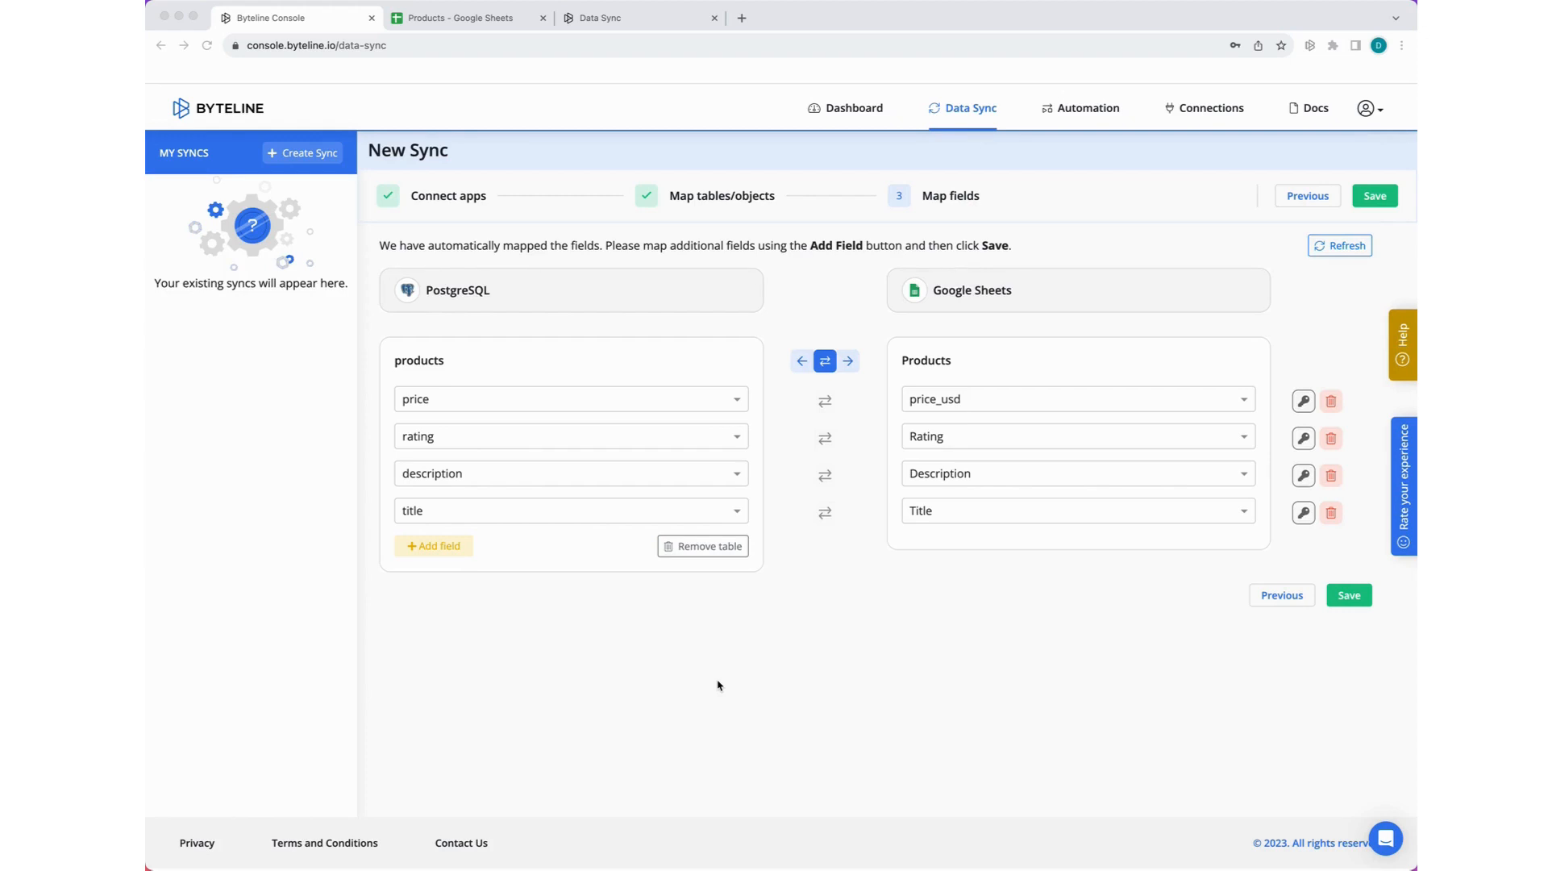
left_click(1303, 514)
left_click(1227, 263)
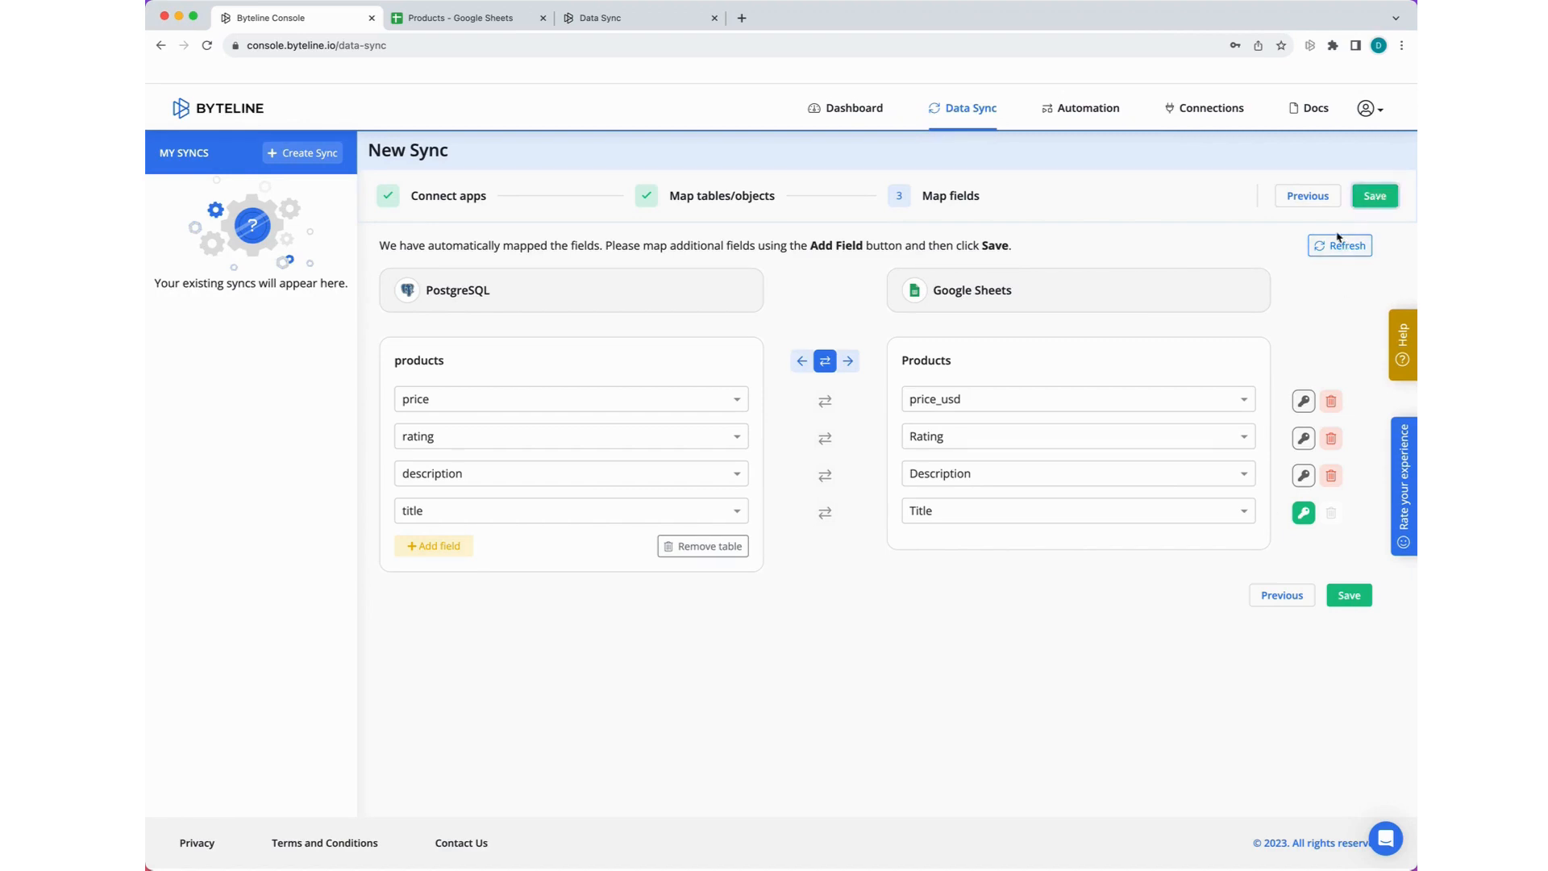
left_click(1375, 195)
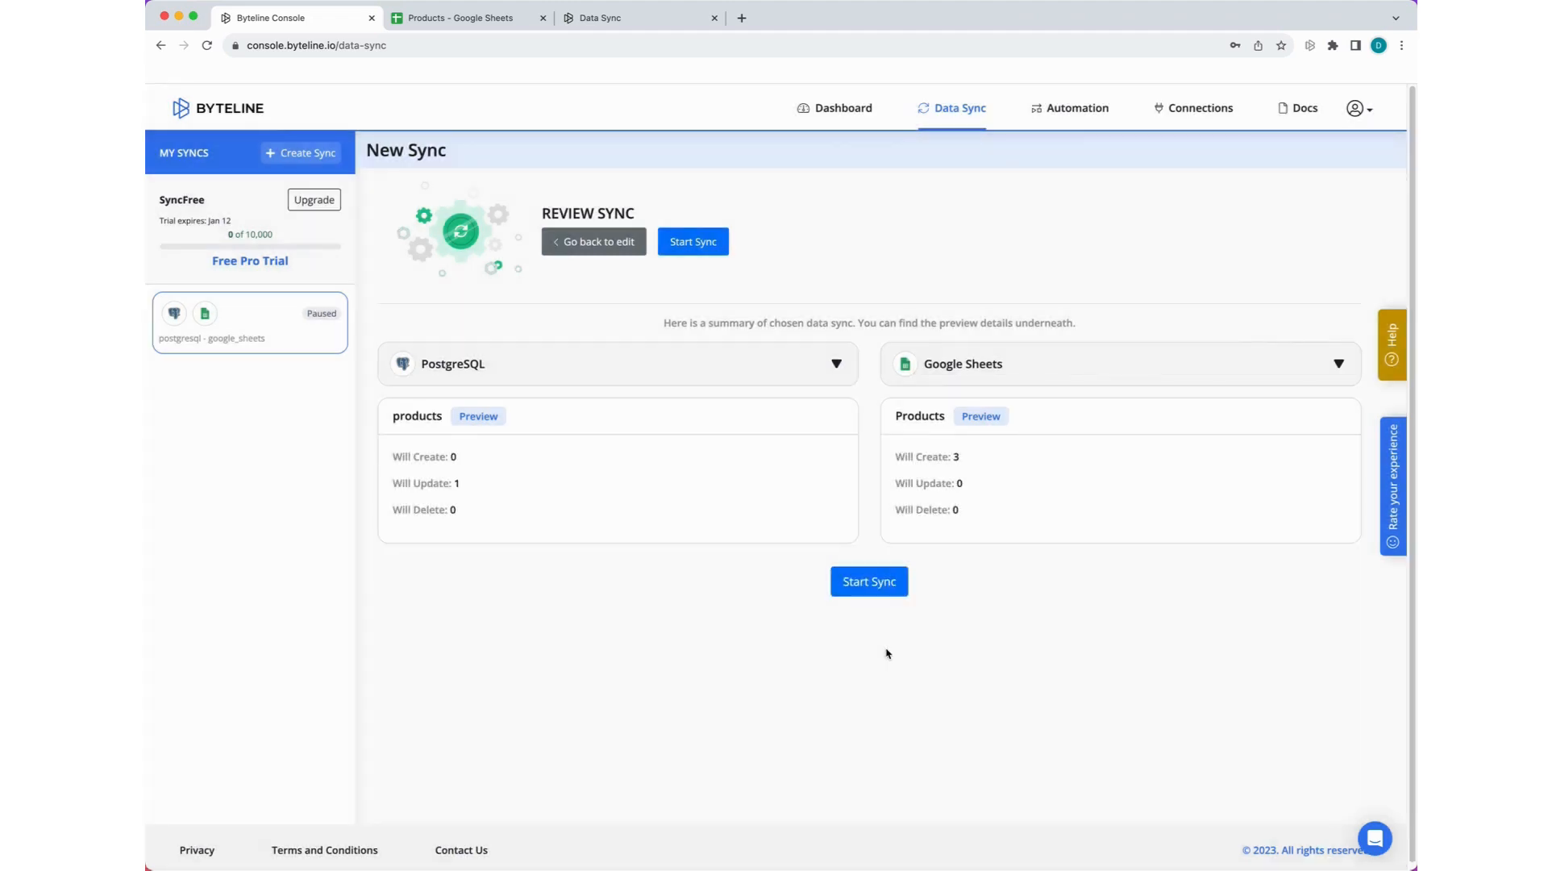
- Review the planned changes for both the PostgreSQL and Google Sheets sides and start the sync
double_click(457, 484)
left_click(1028, 524)
left_click(869, 581)
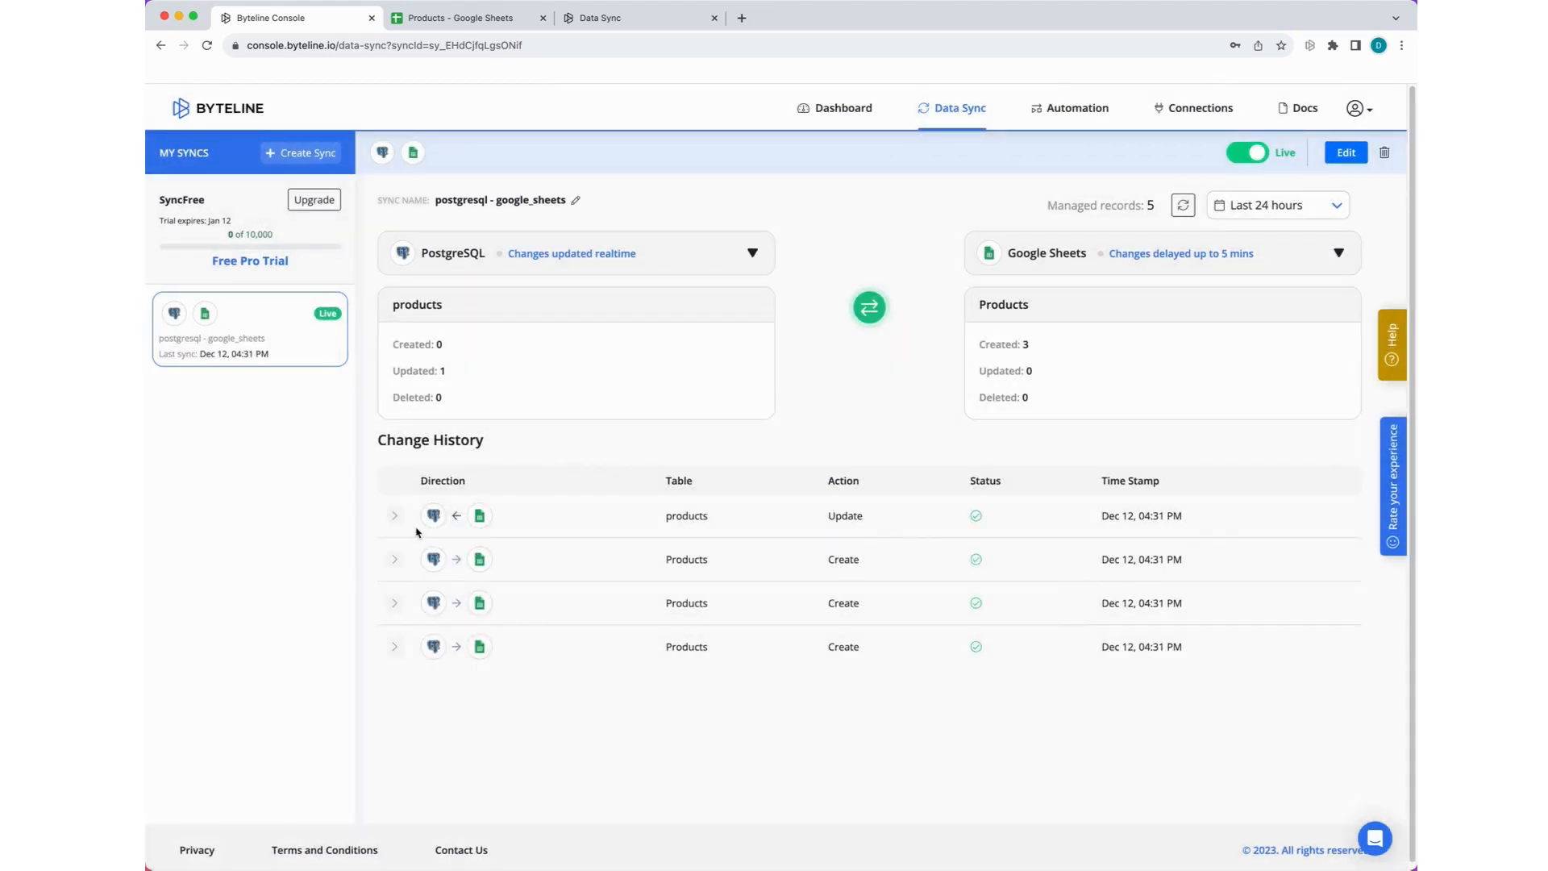
- Inspect the details of the PostgreSQL update and the first Google Sheets create entry in the change history, then collapse them
left_click(394, 516)
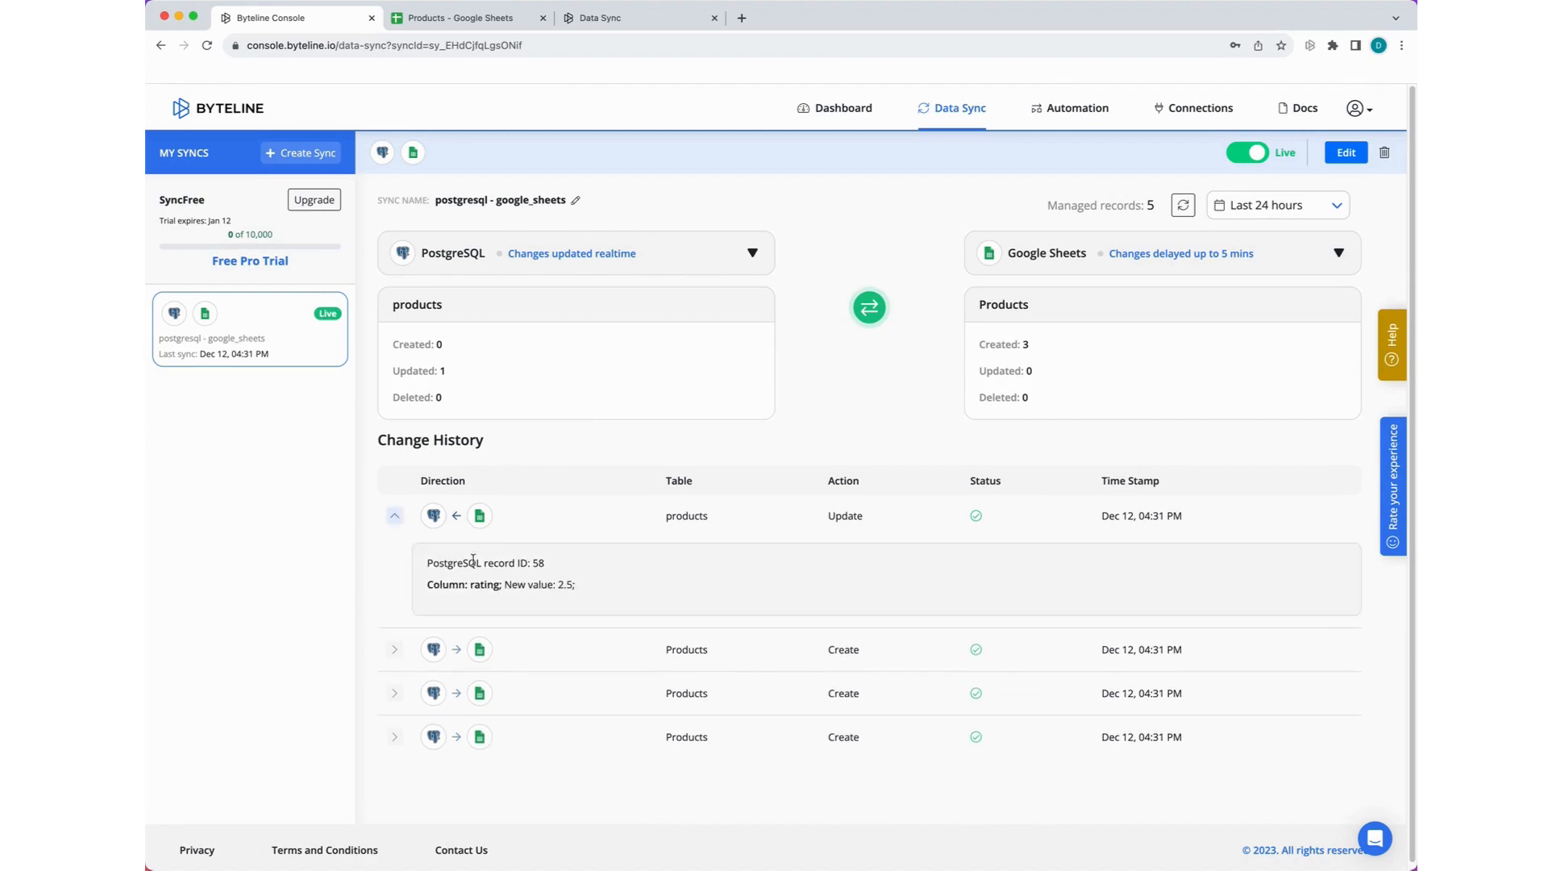
left_click(394, 649)
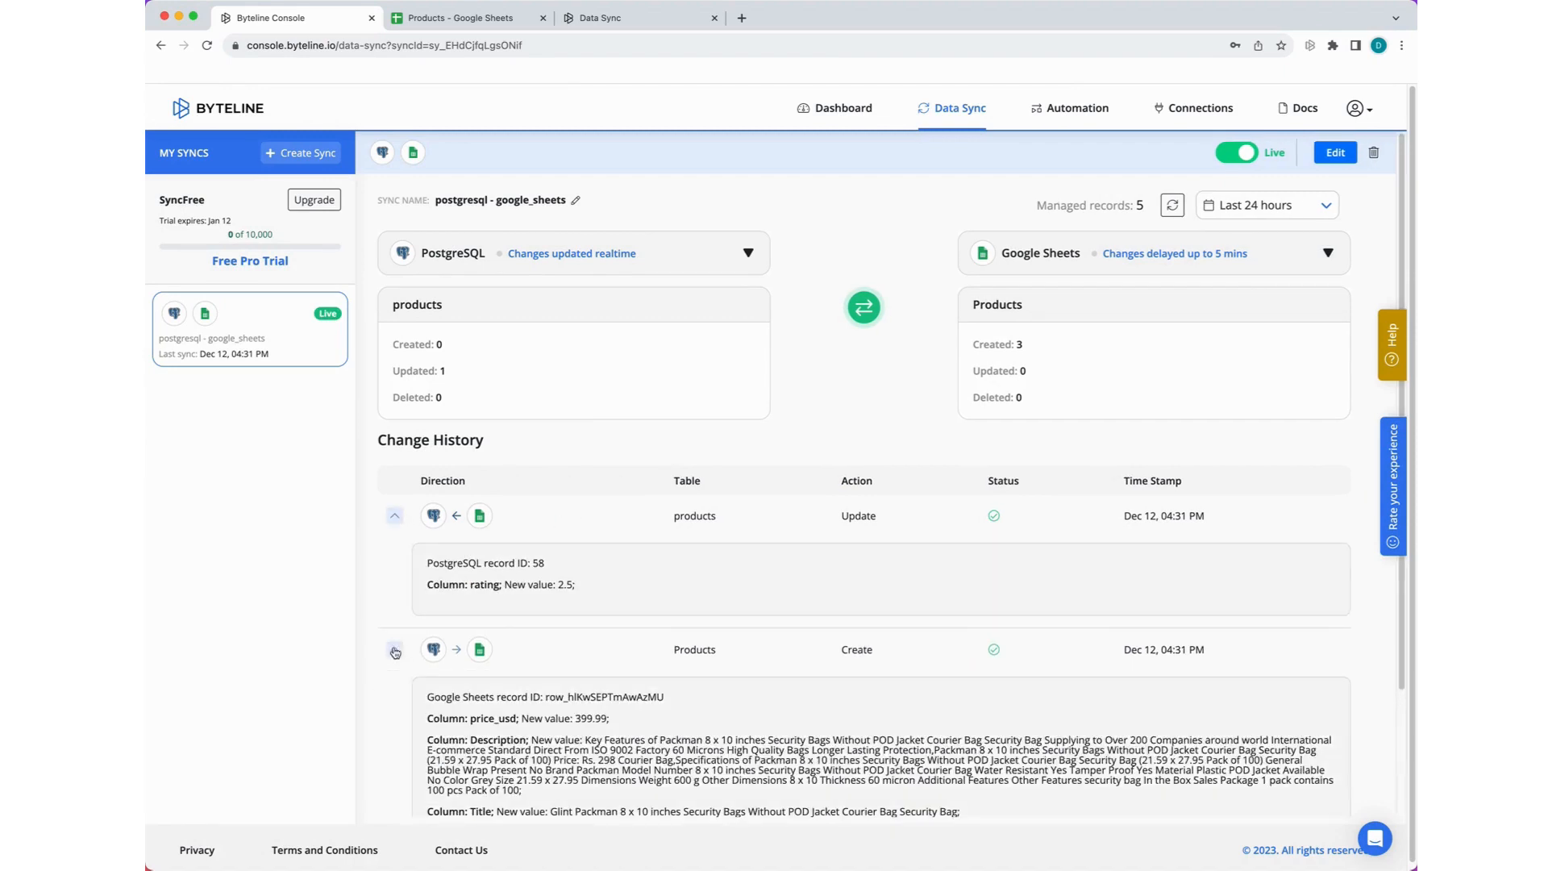
scroll(399, 564, "down", 2)
left_click(396, 498)
left_click(394, 515)
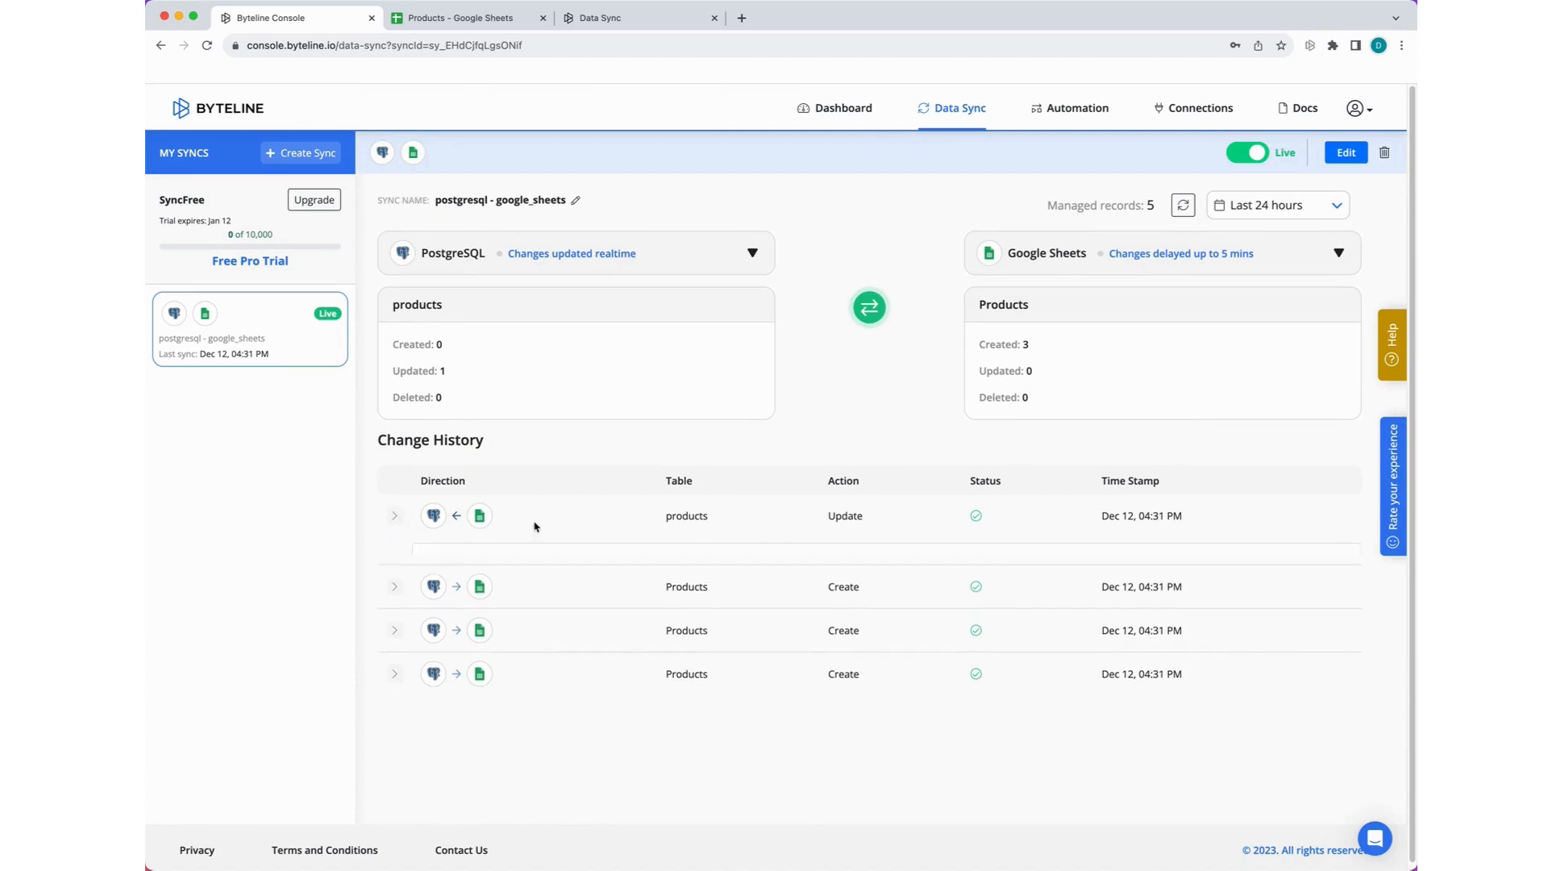
- Switch to the psql terminal and list all rows of the products table again to check the synced rating
key("super+Tab")
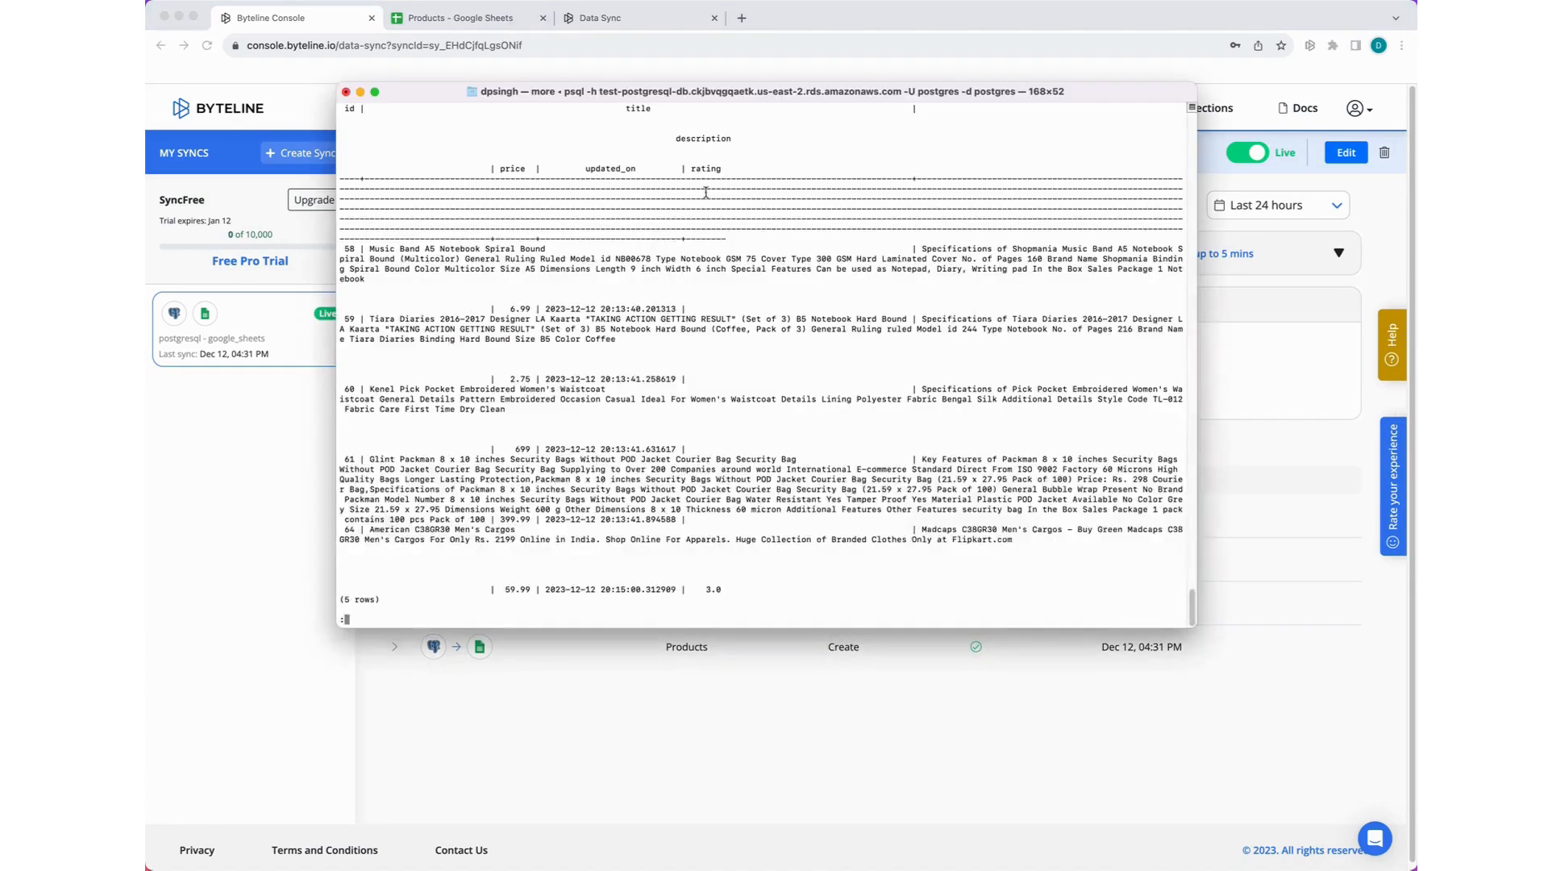
left_click_drag(741, 97, 778, 135)
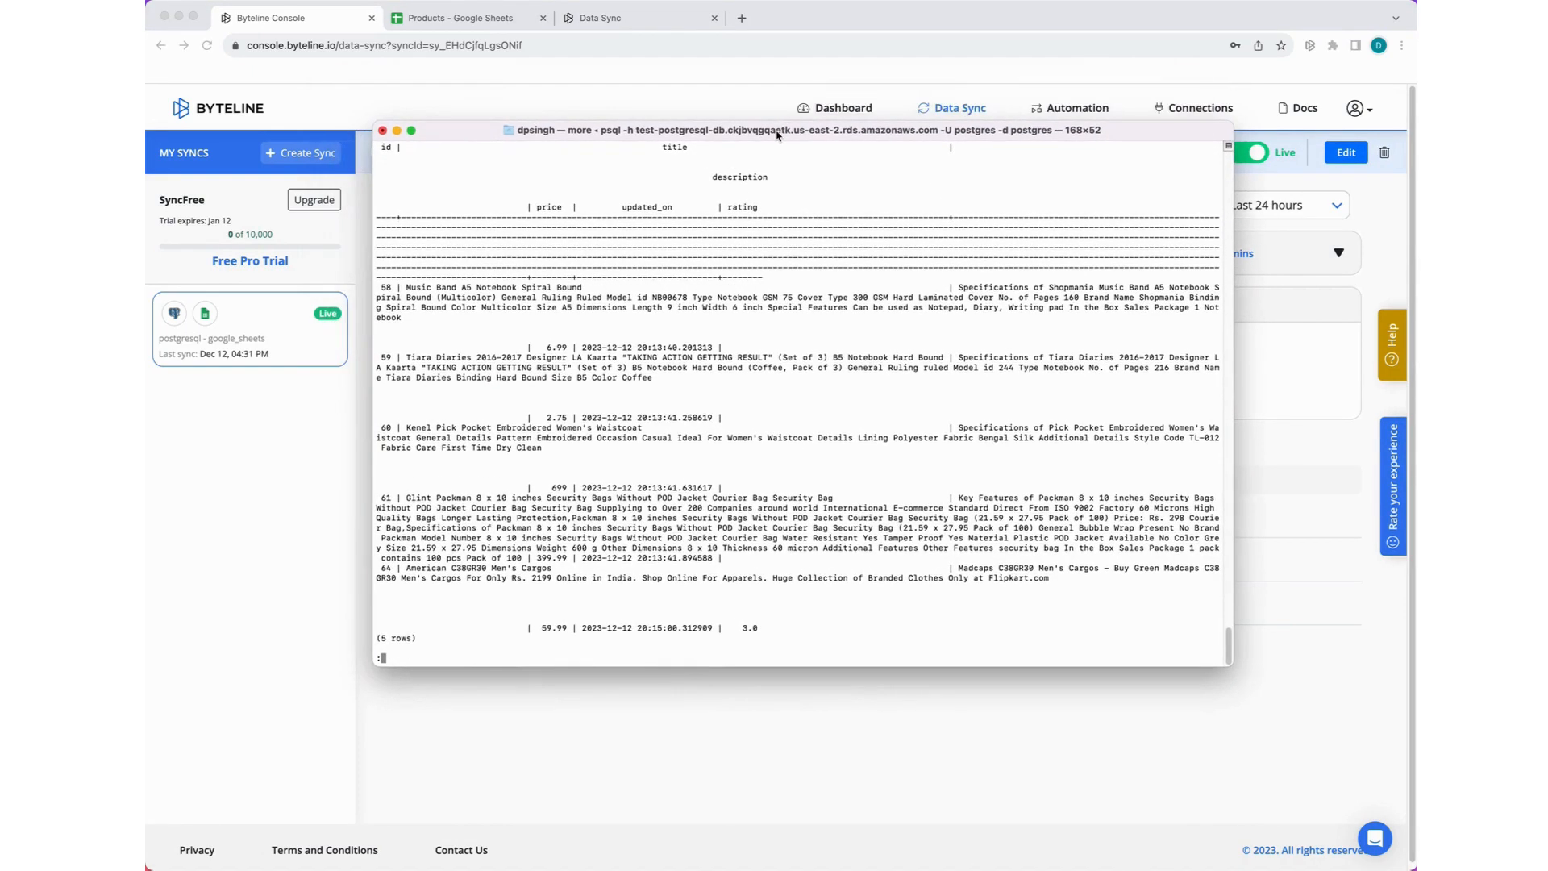
key("q")
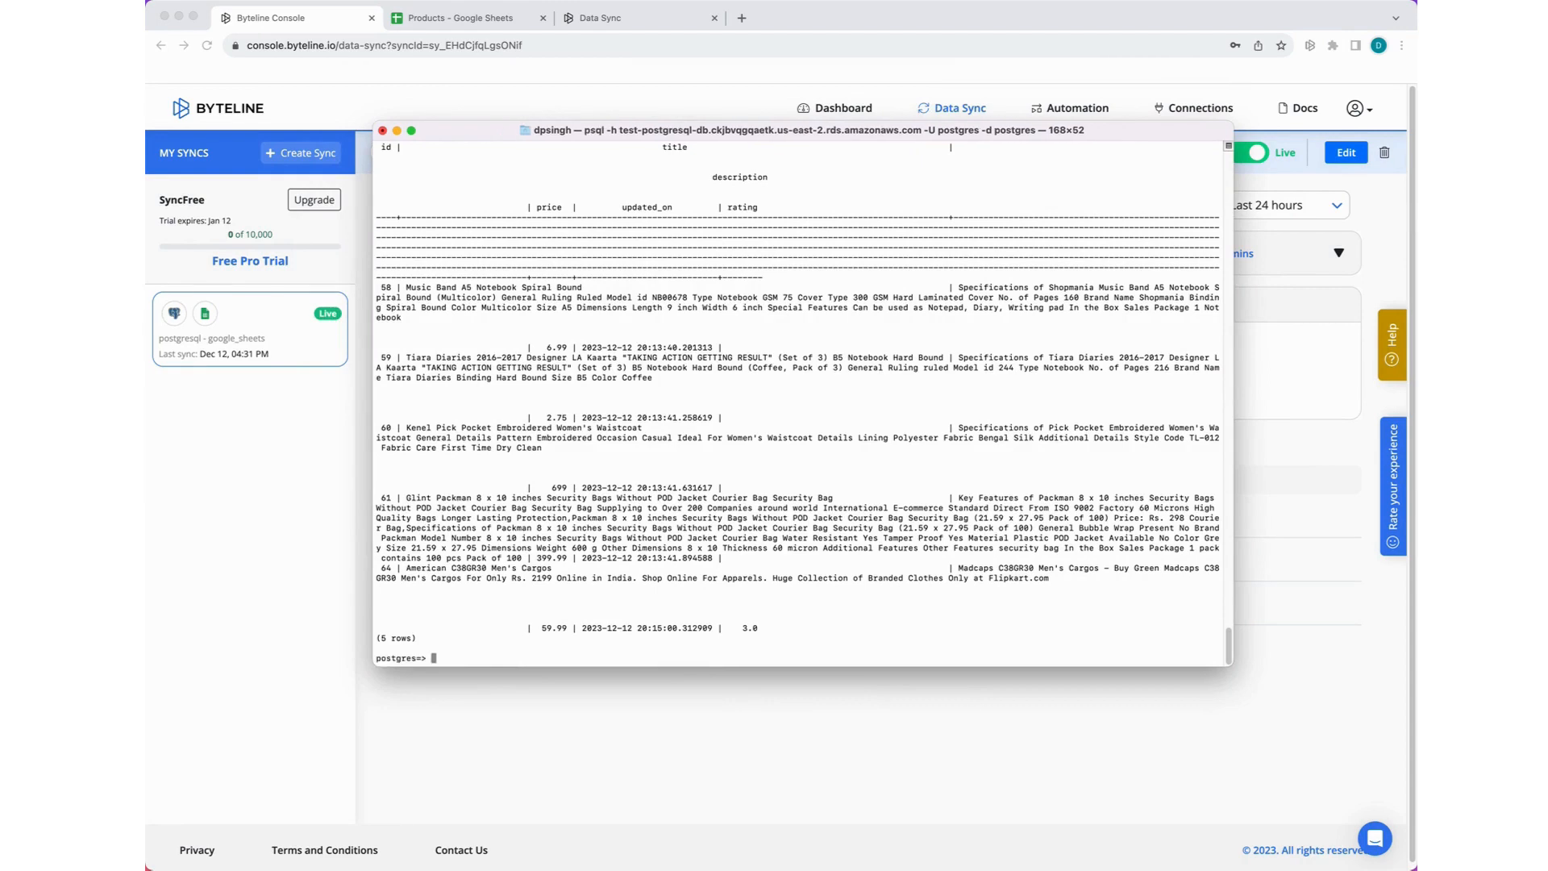
key("Up")
key("Return")
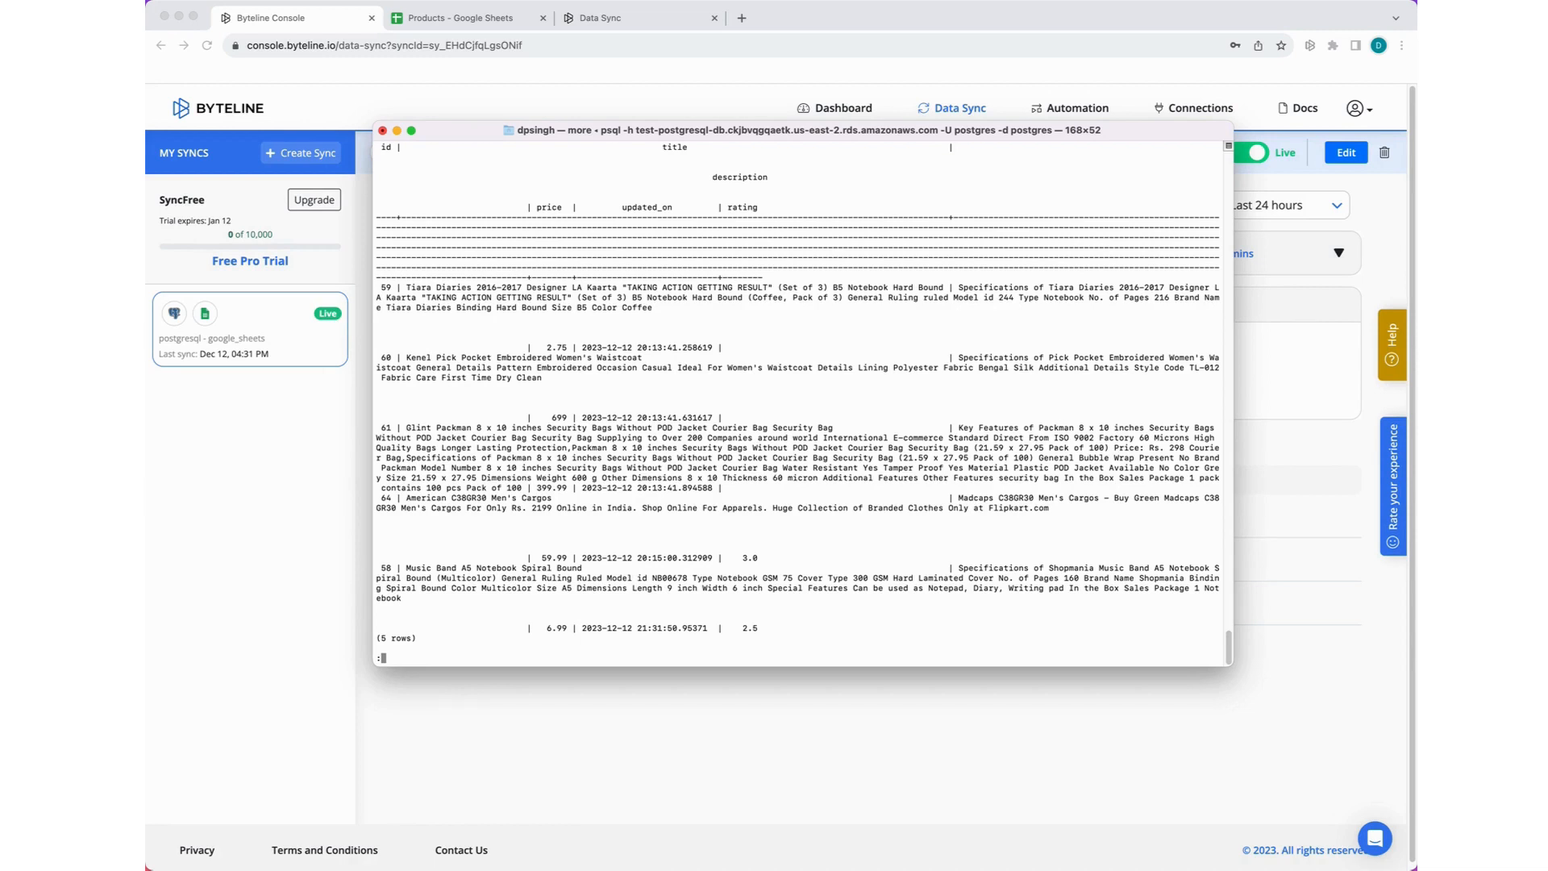
type("q")
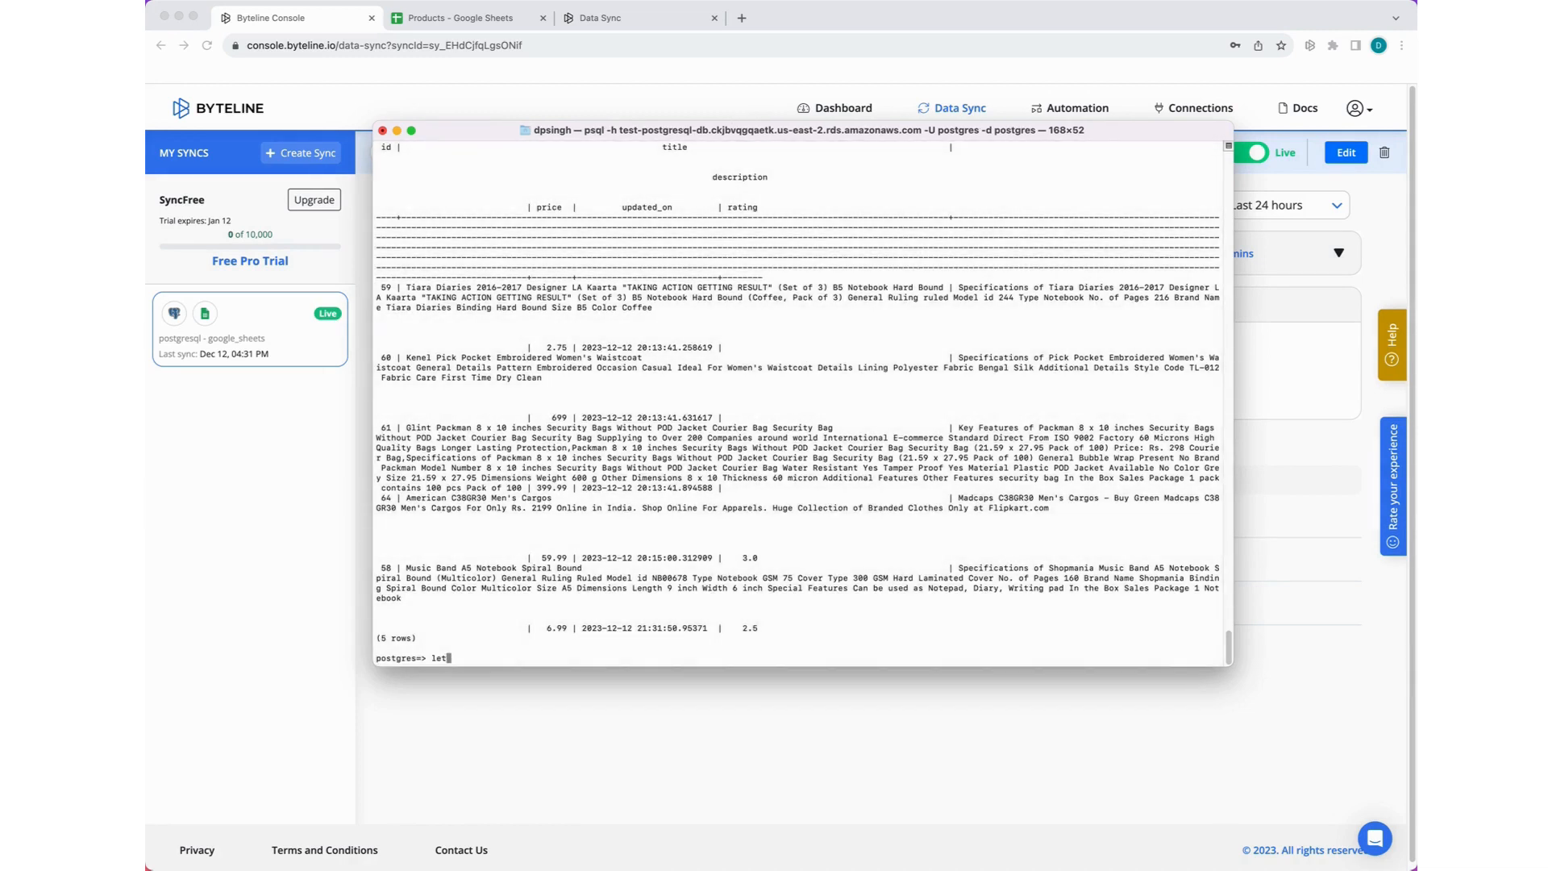
- Delete the product with id 58 from the products table and list all rows again with select * from products
type("delete from products where id=58;")
key("Return")
key("Up")
key("Up")
key("Return")
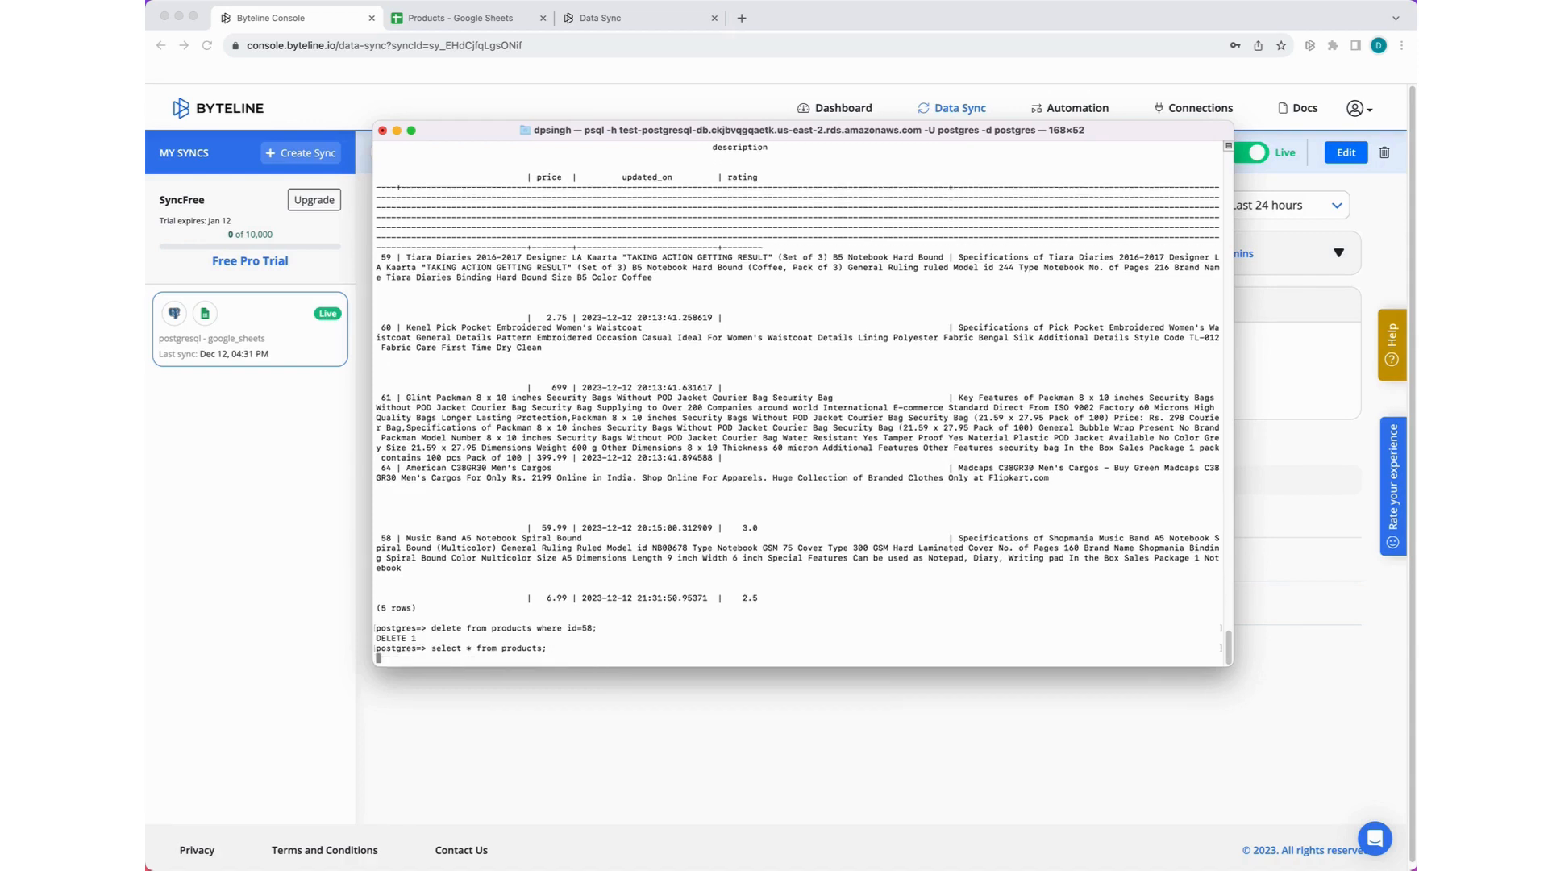
key("q")
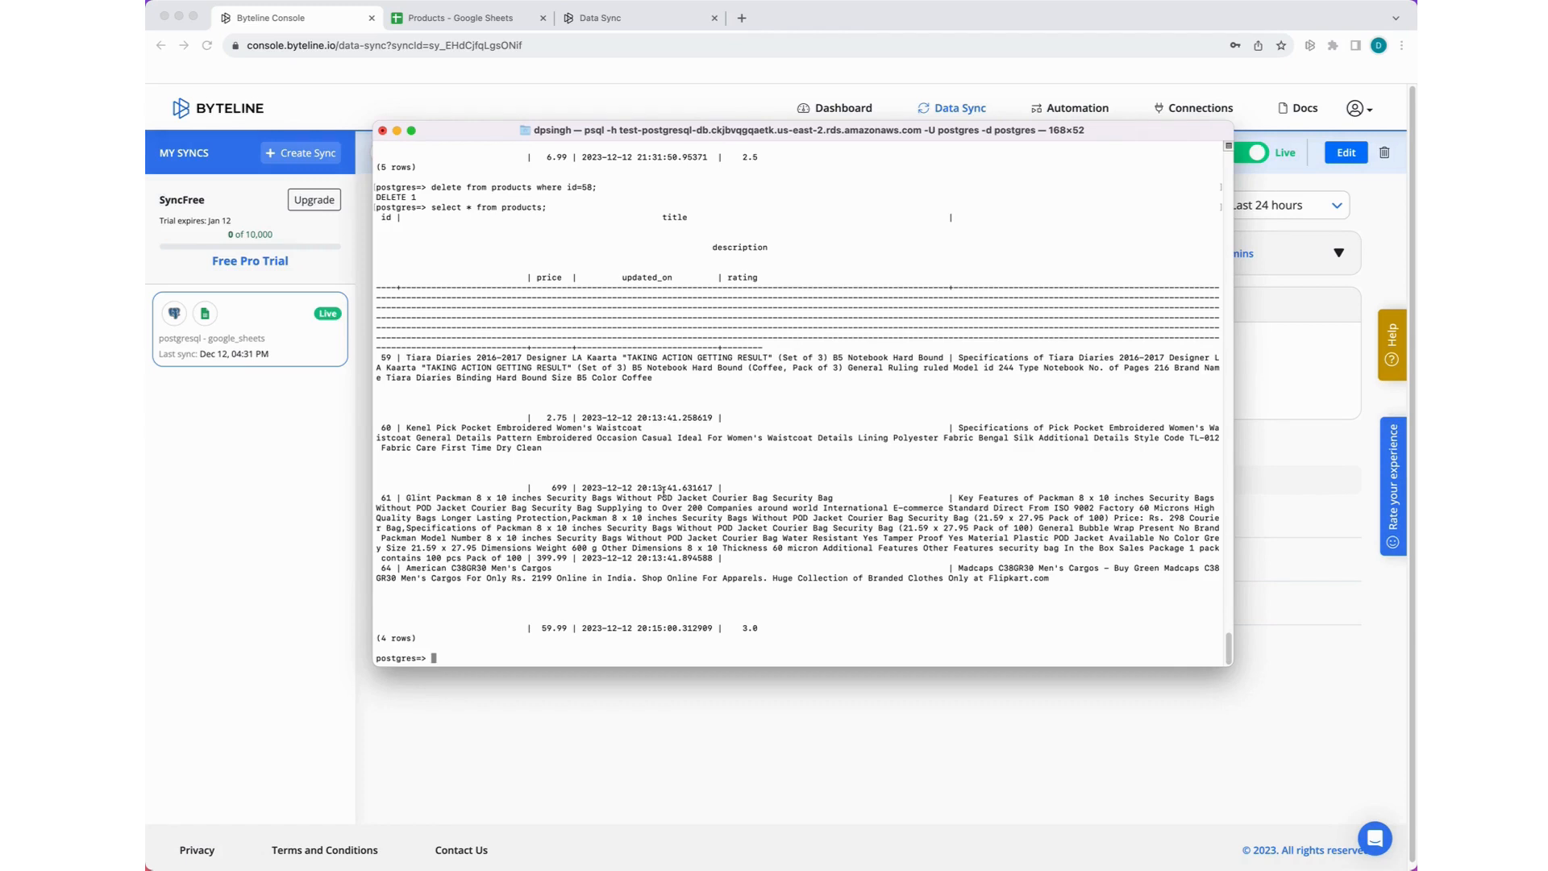
- Update the price of the product with id 61 to 199.99 and list the products table again to check that row
type("update prodi")
type("cts set price=")
triple_click(385, 501)
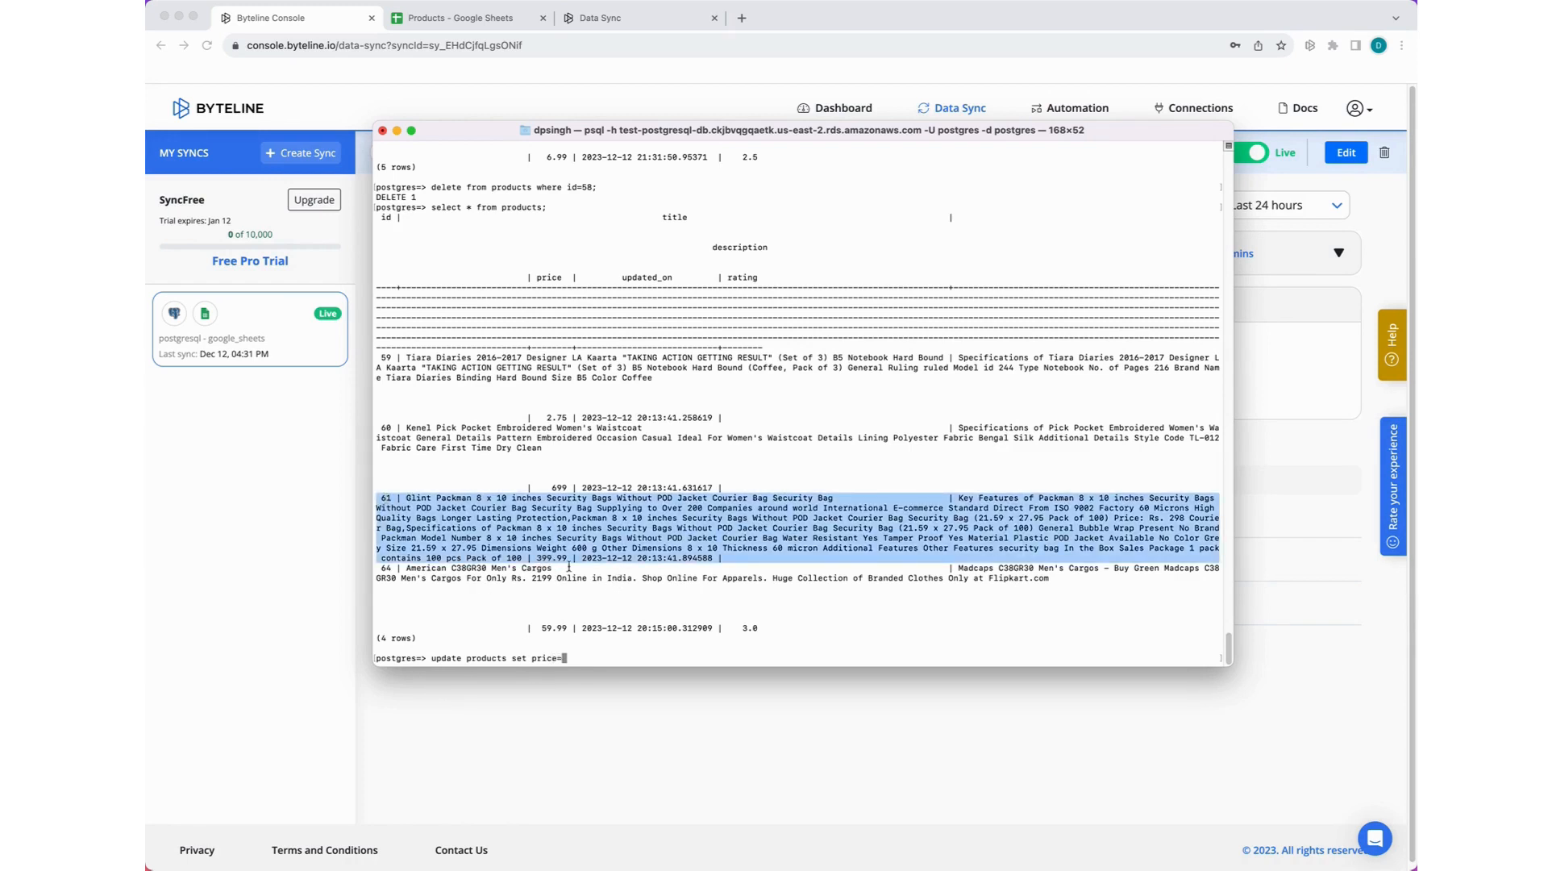
type("199.")
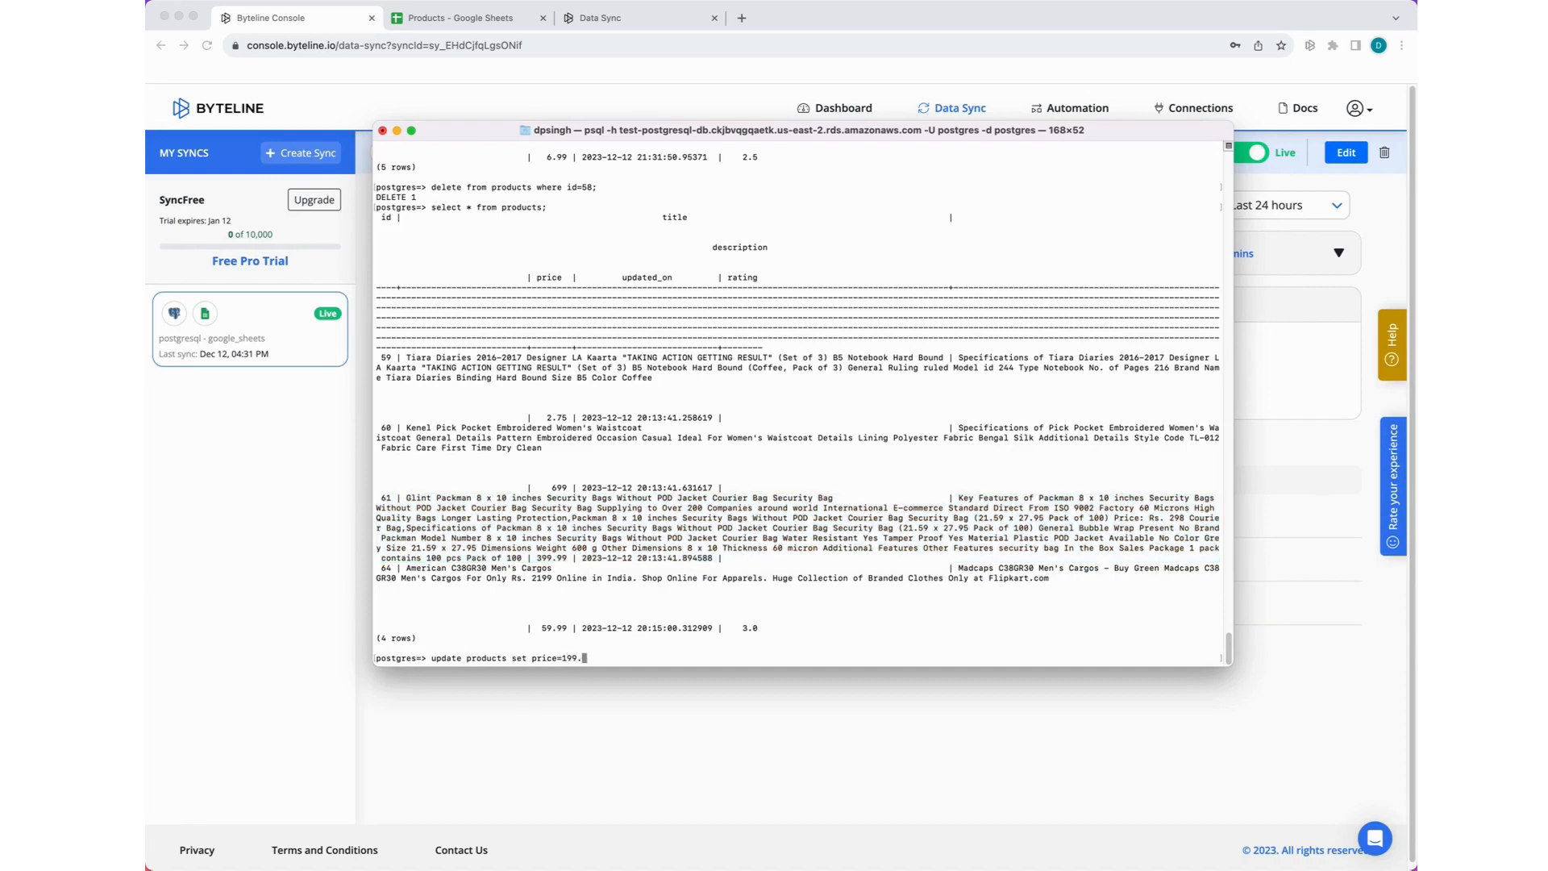
type("99 where id=61;")
key("Return")
key("Up")
key("Up")
key("Return")
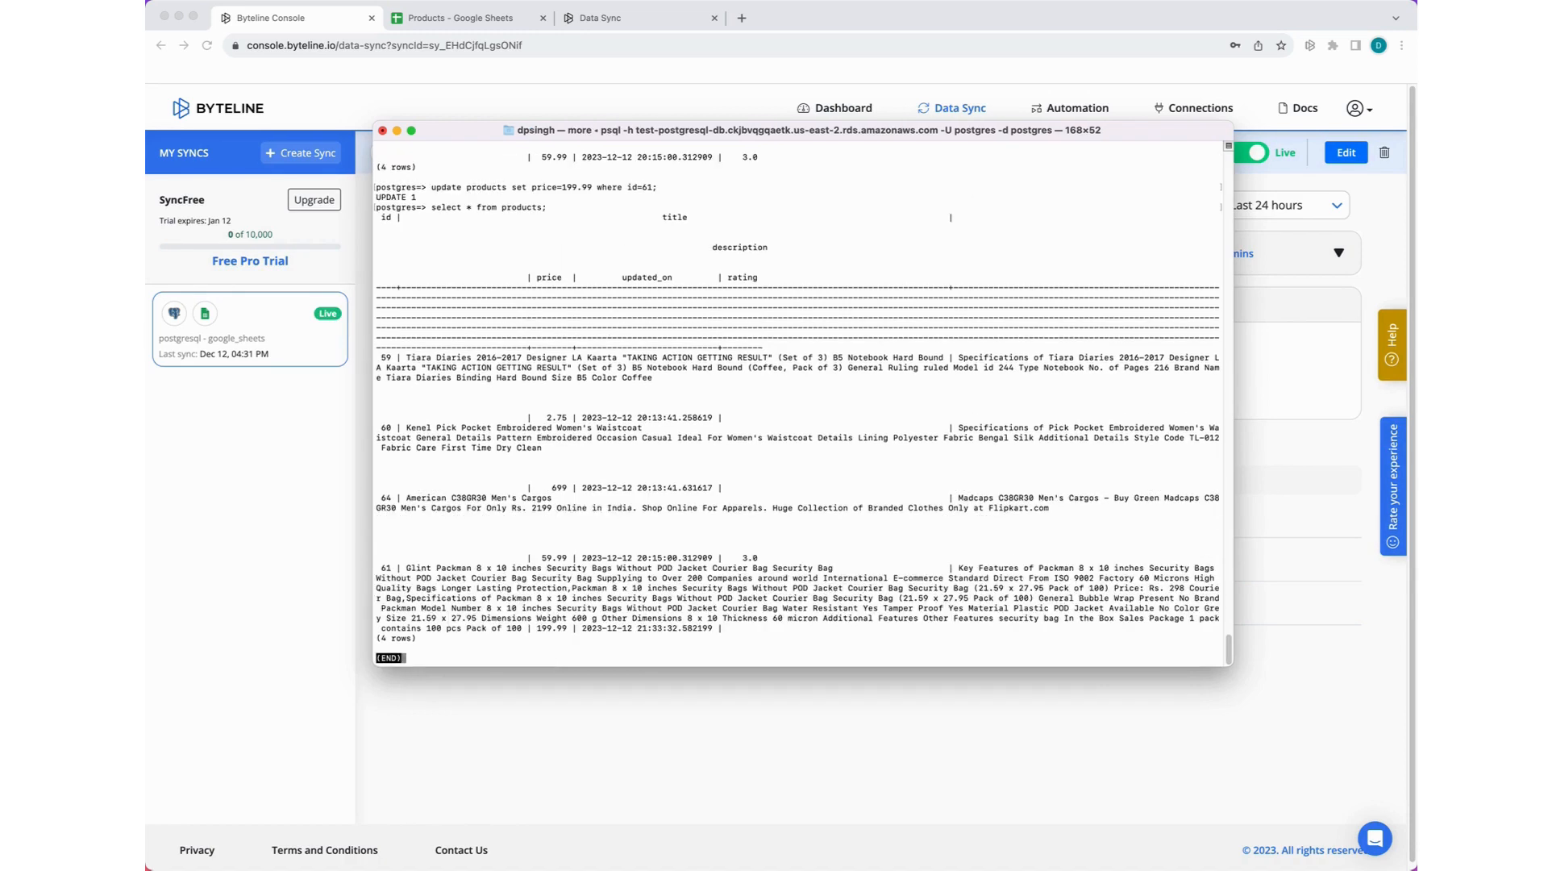
key("q")
triple_click(546, 588)
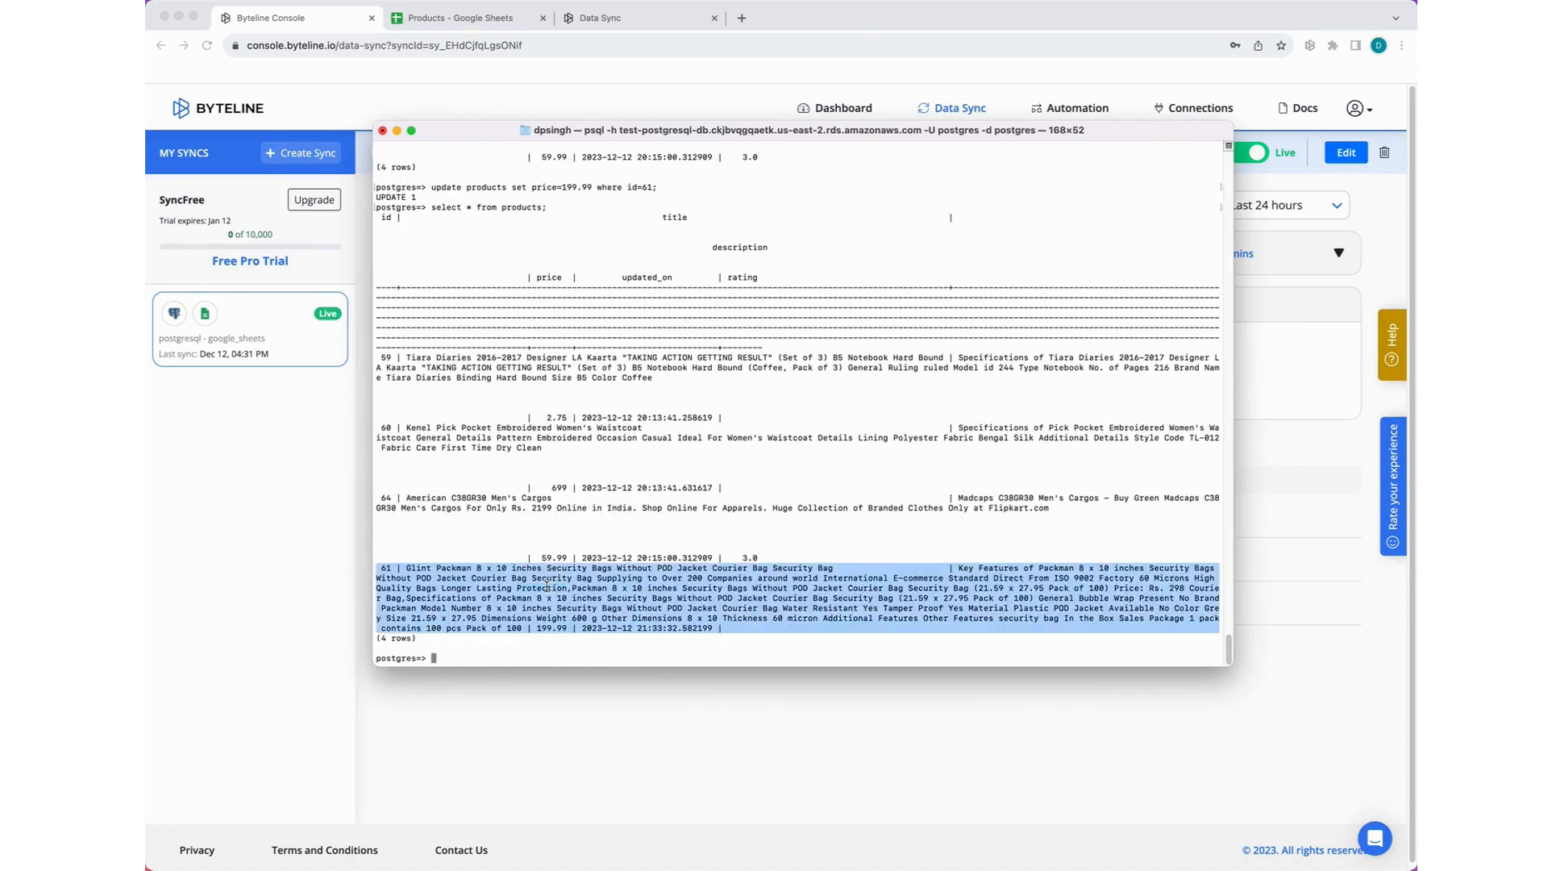
left_click(734, 633)
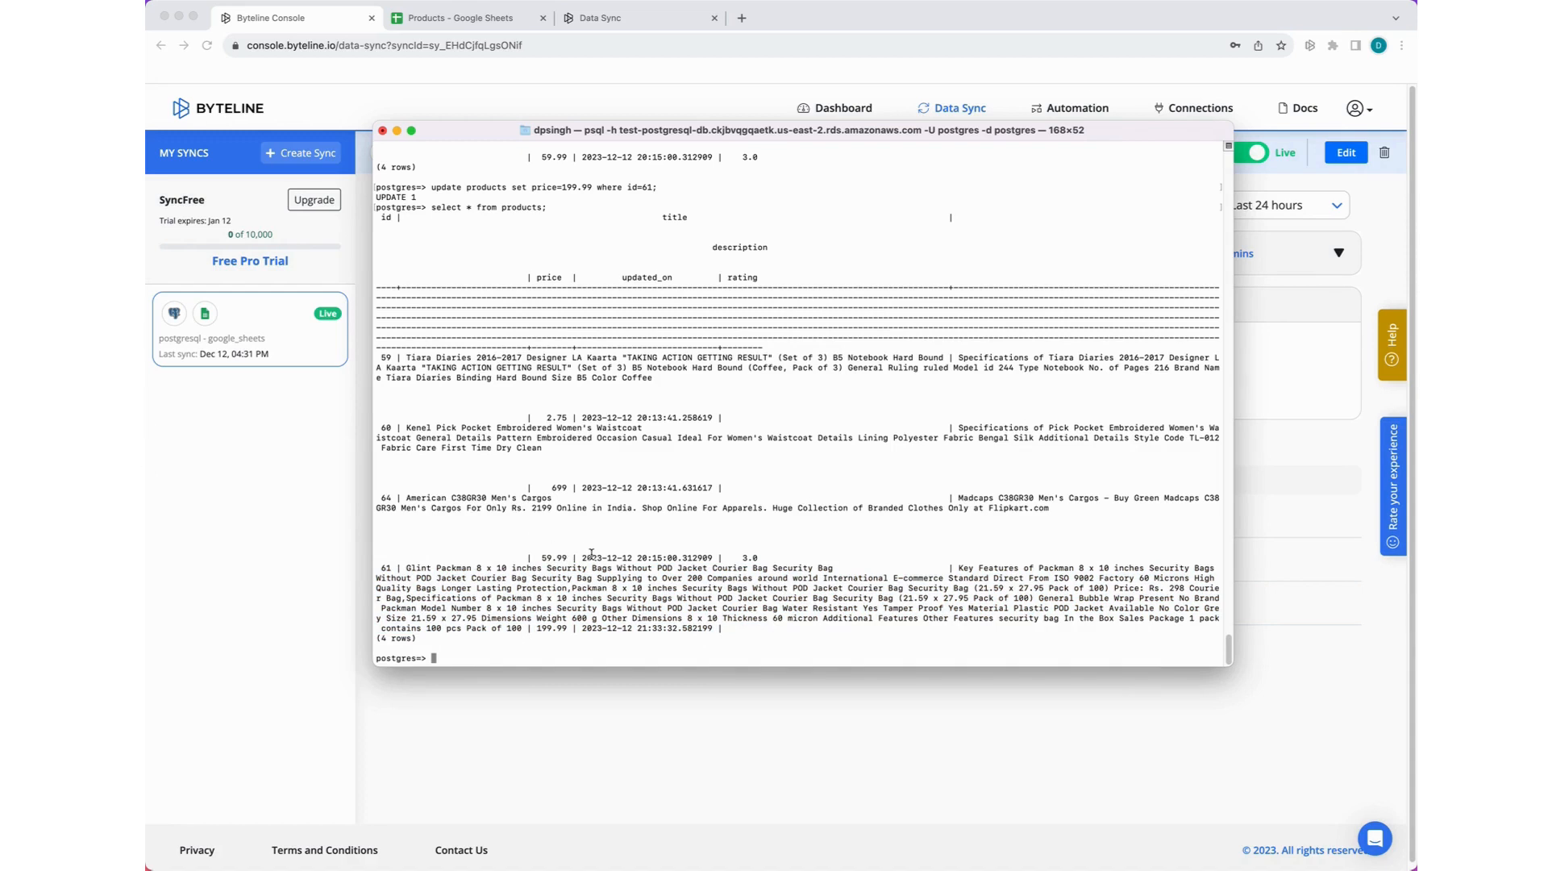
- Insert a product titled 'new basic trouser' with description 'black L', price 109.99 and rating 3.5 into the products table, then quit psql
type("insert into products (title, description, price, rating) values ('new basic trouser', 'black L', 109.99, 3.5);")
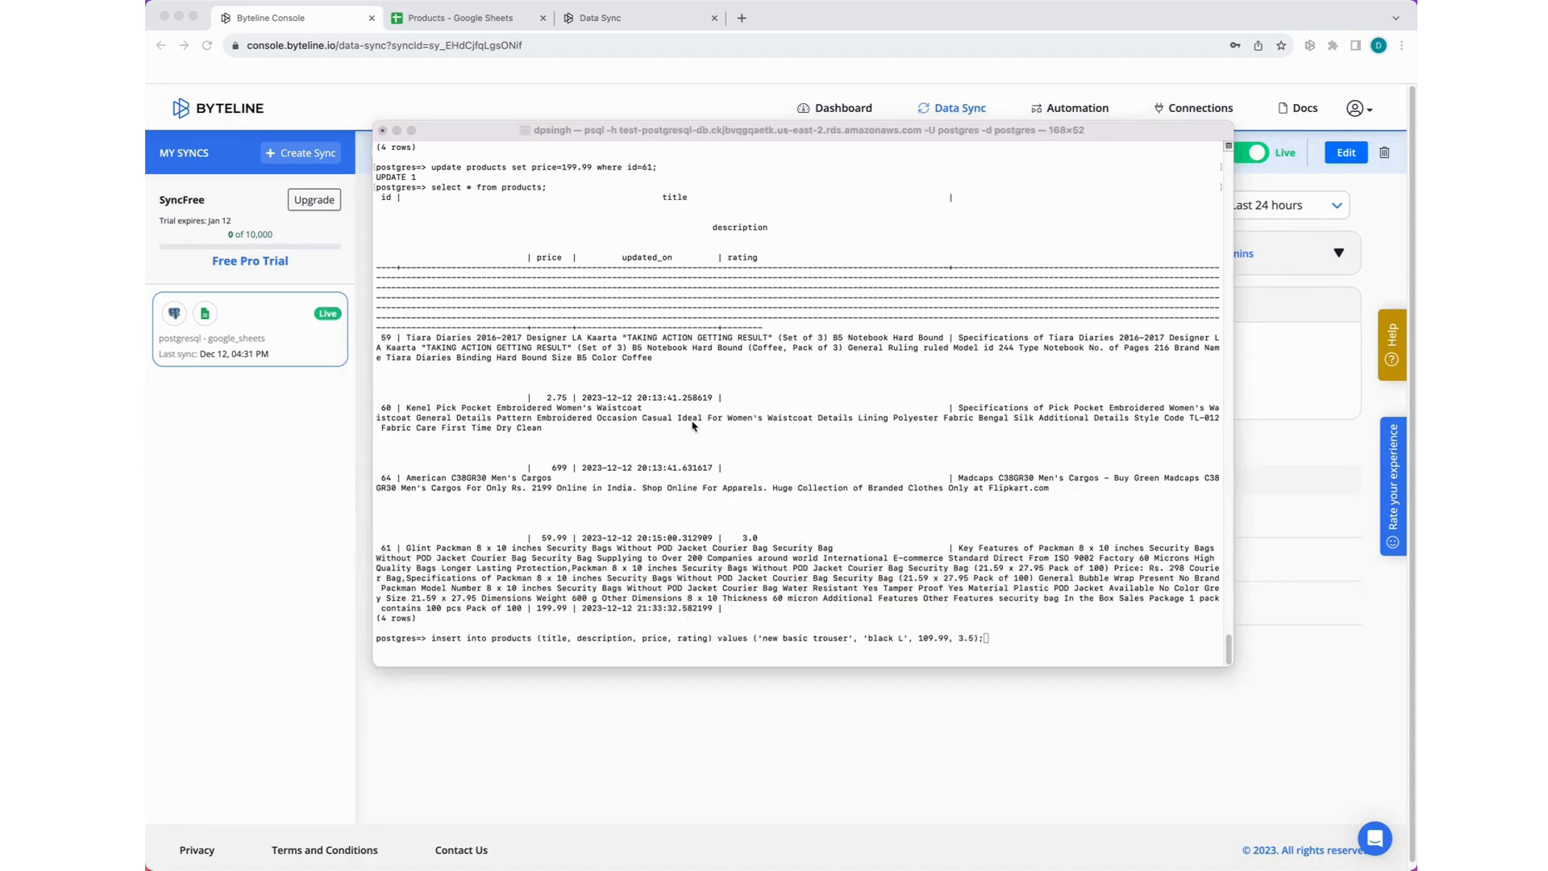
left_click(811, 532)
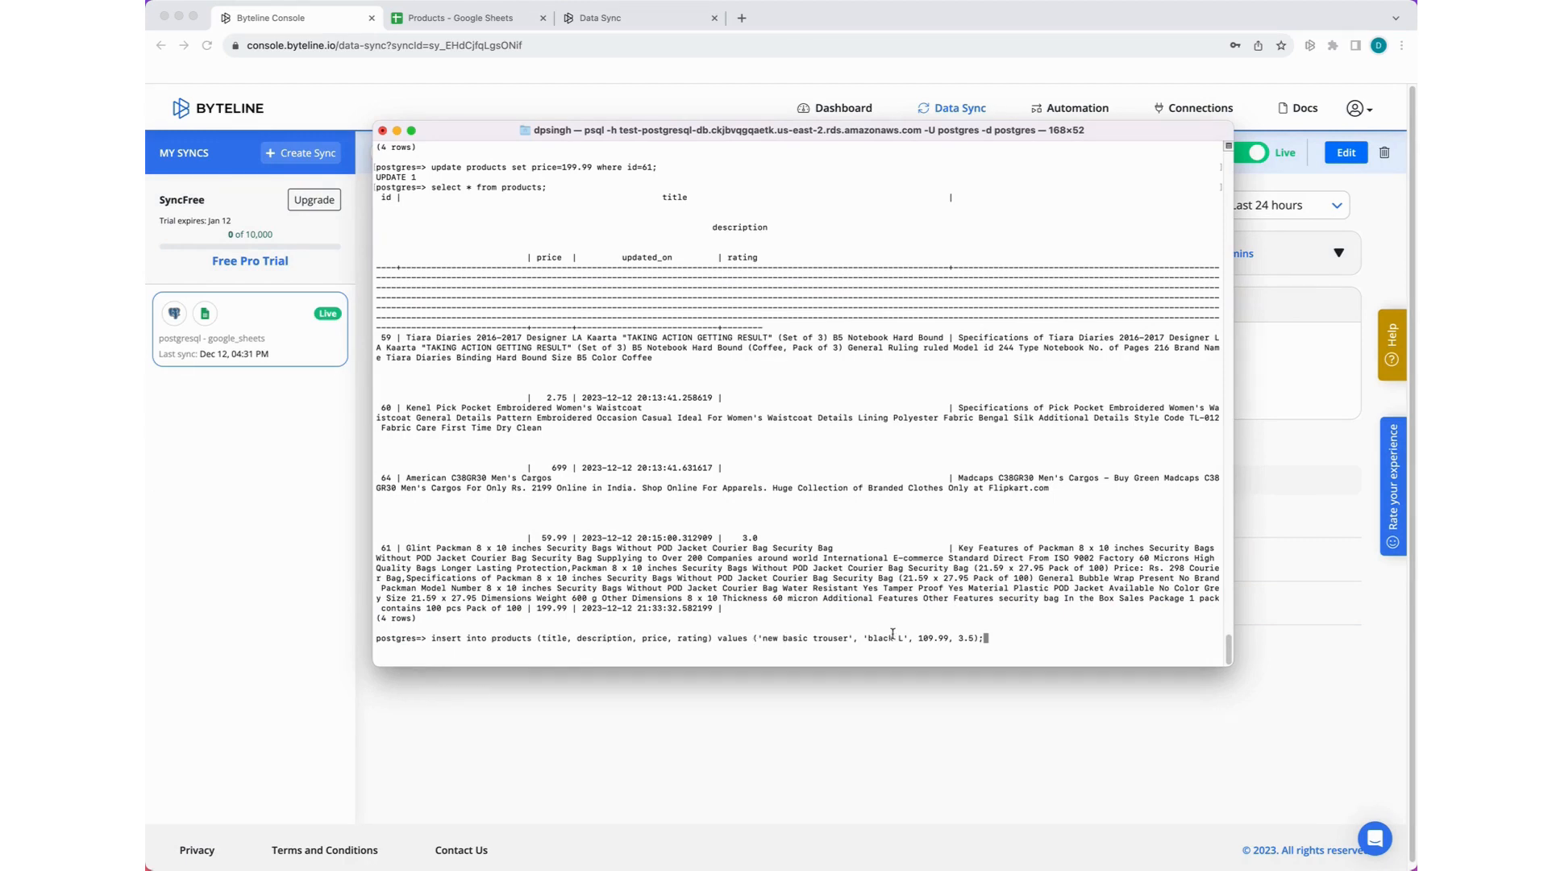
key("Return")
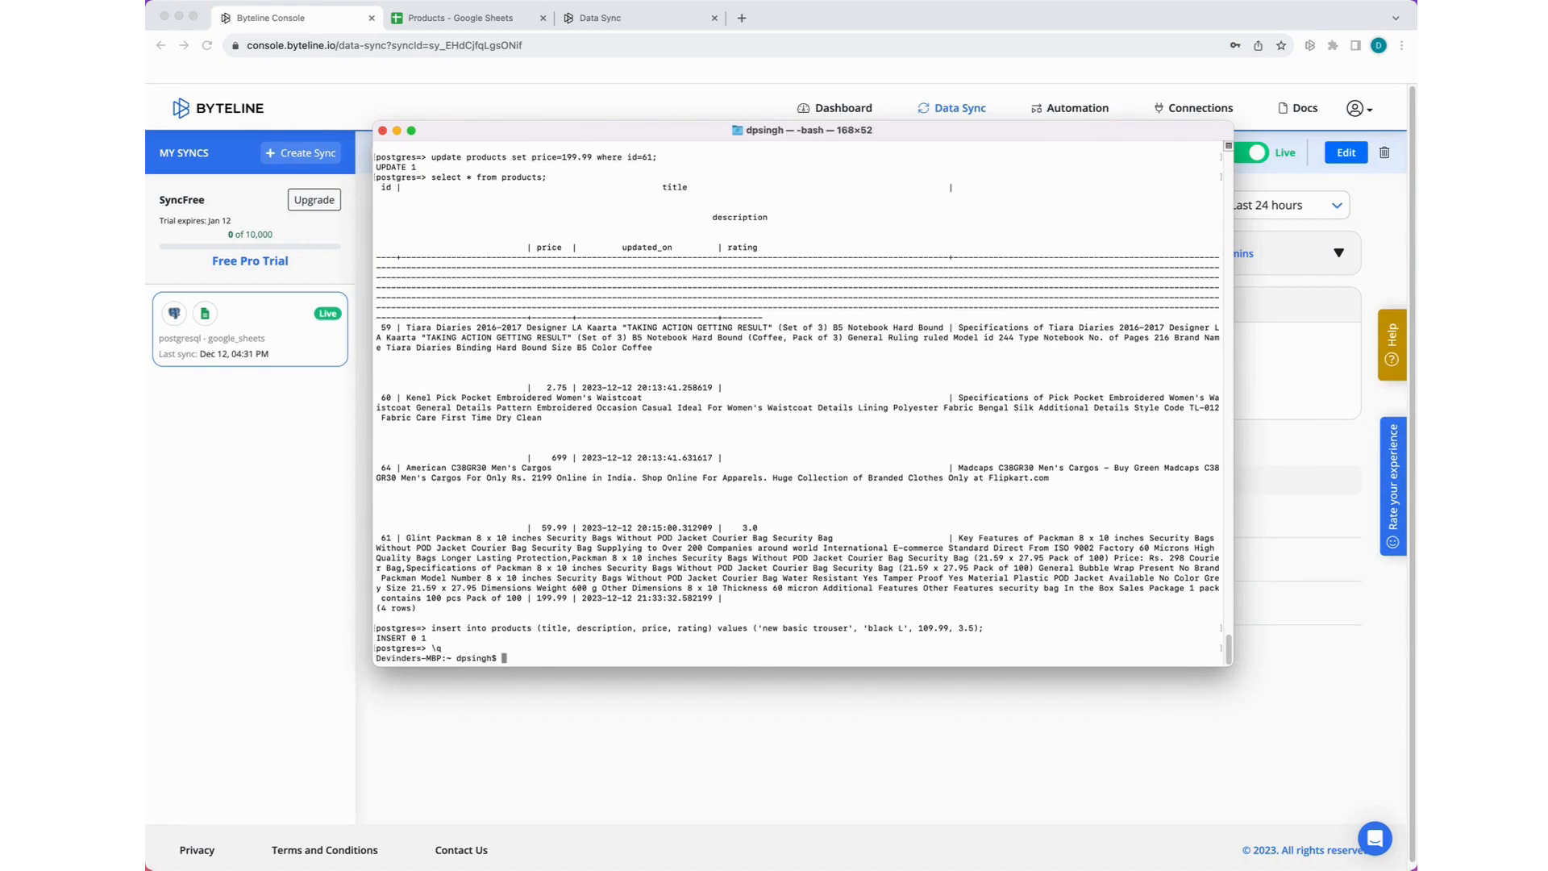
- Return to the Byteline Console and inspect the details of the newest update, create and delete entries in the change history
left_click(840, 708)
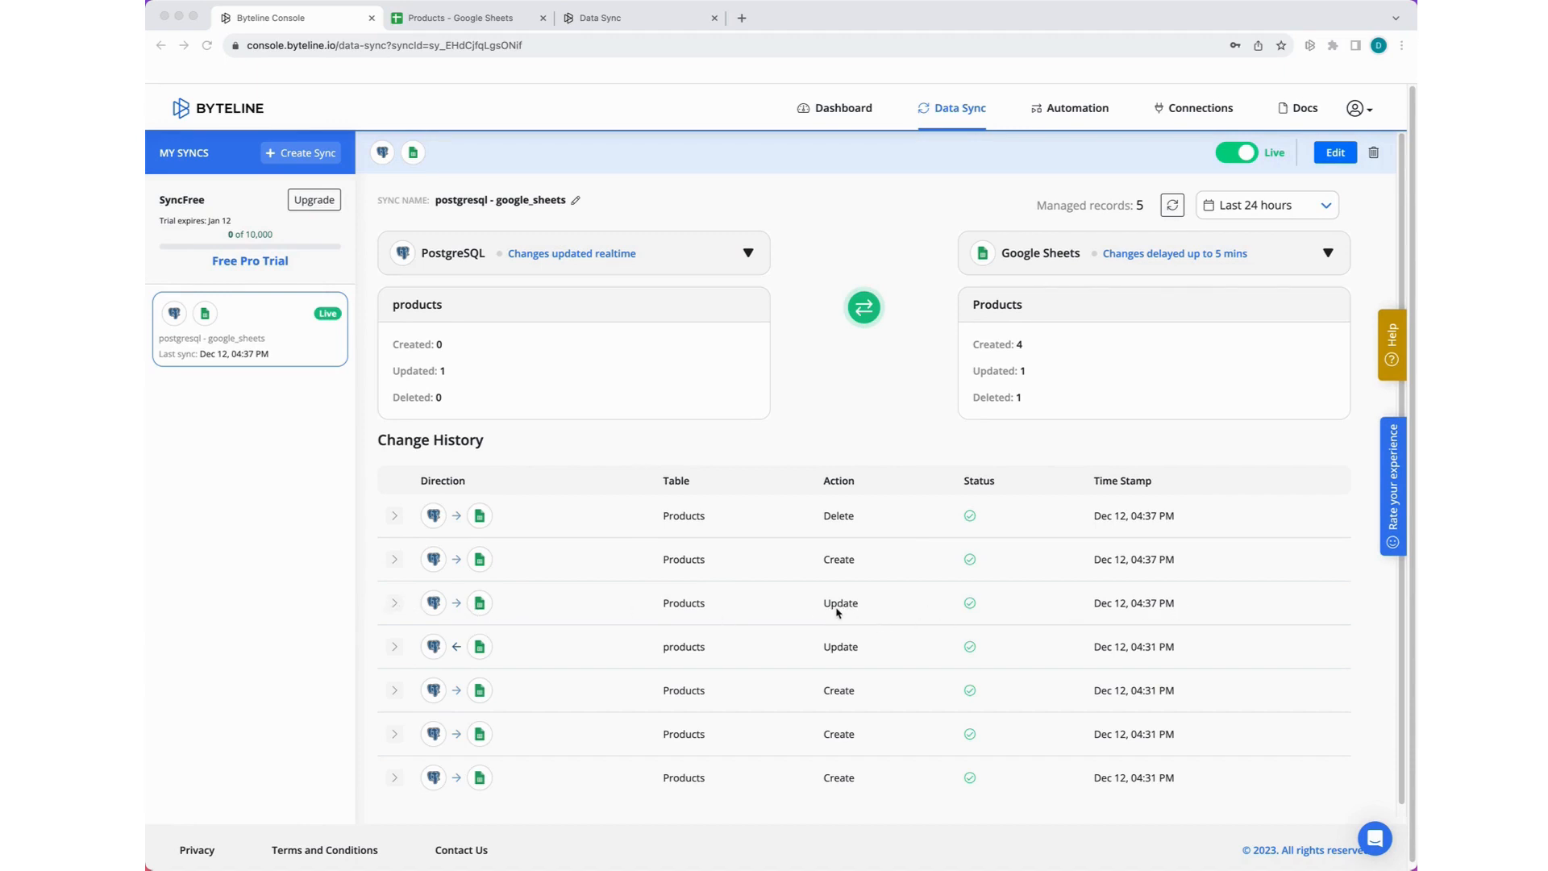
left_click(394, 603)
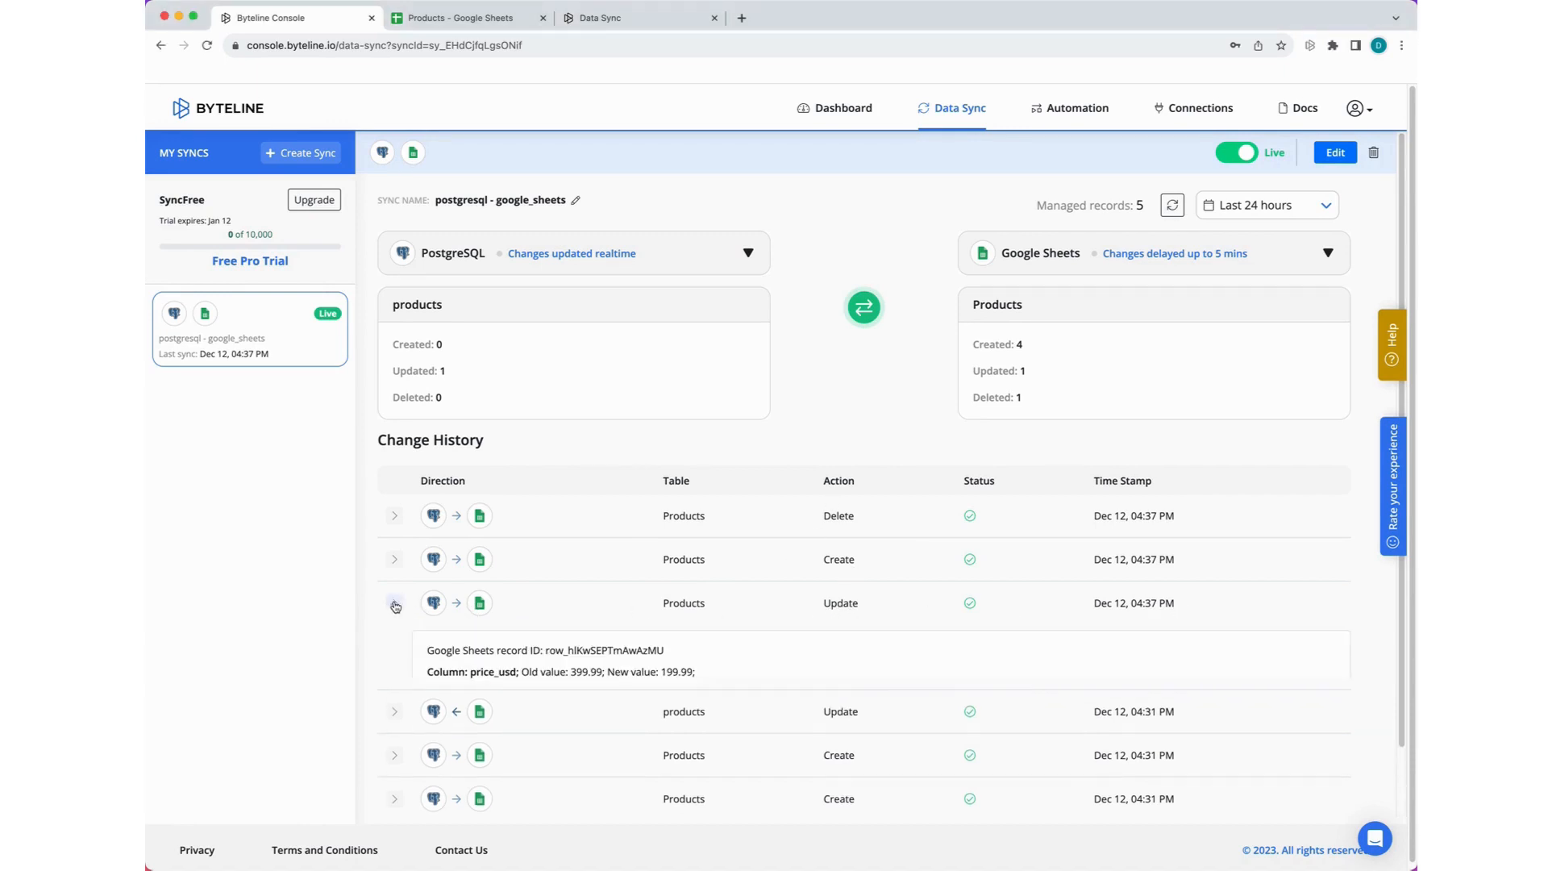
scroll(694, 638, "down", 1)
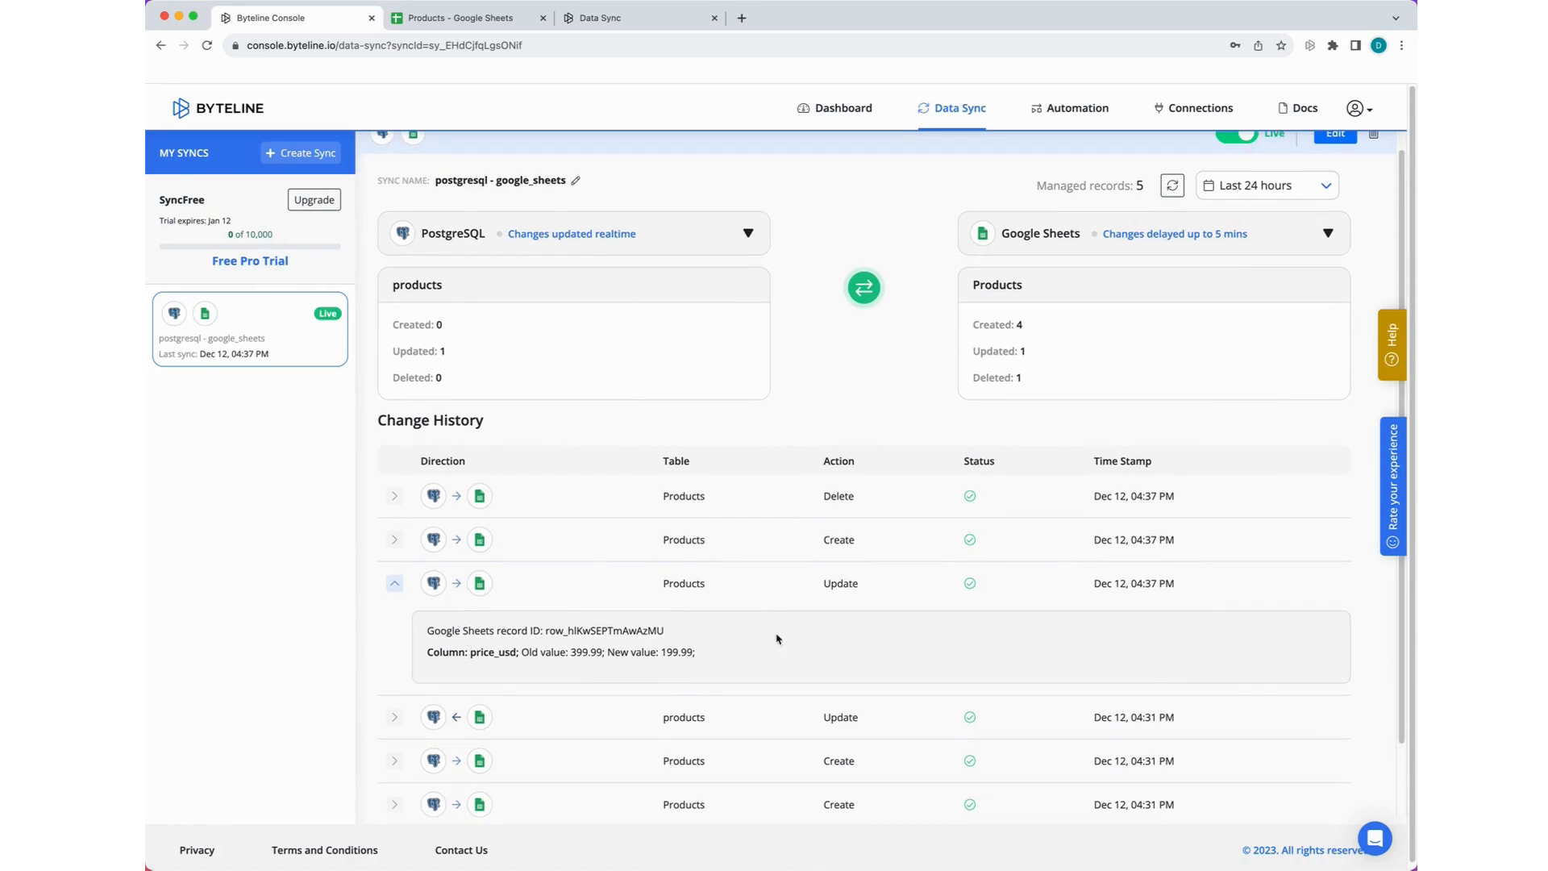
left_click(394, 540)
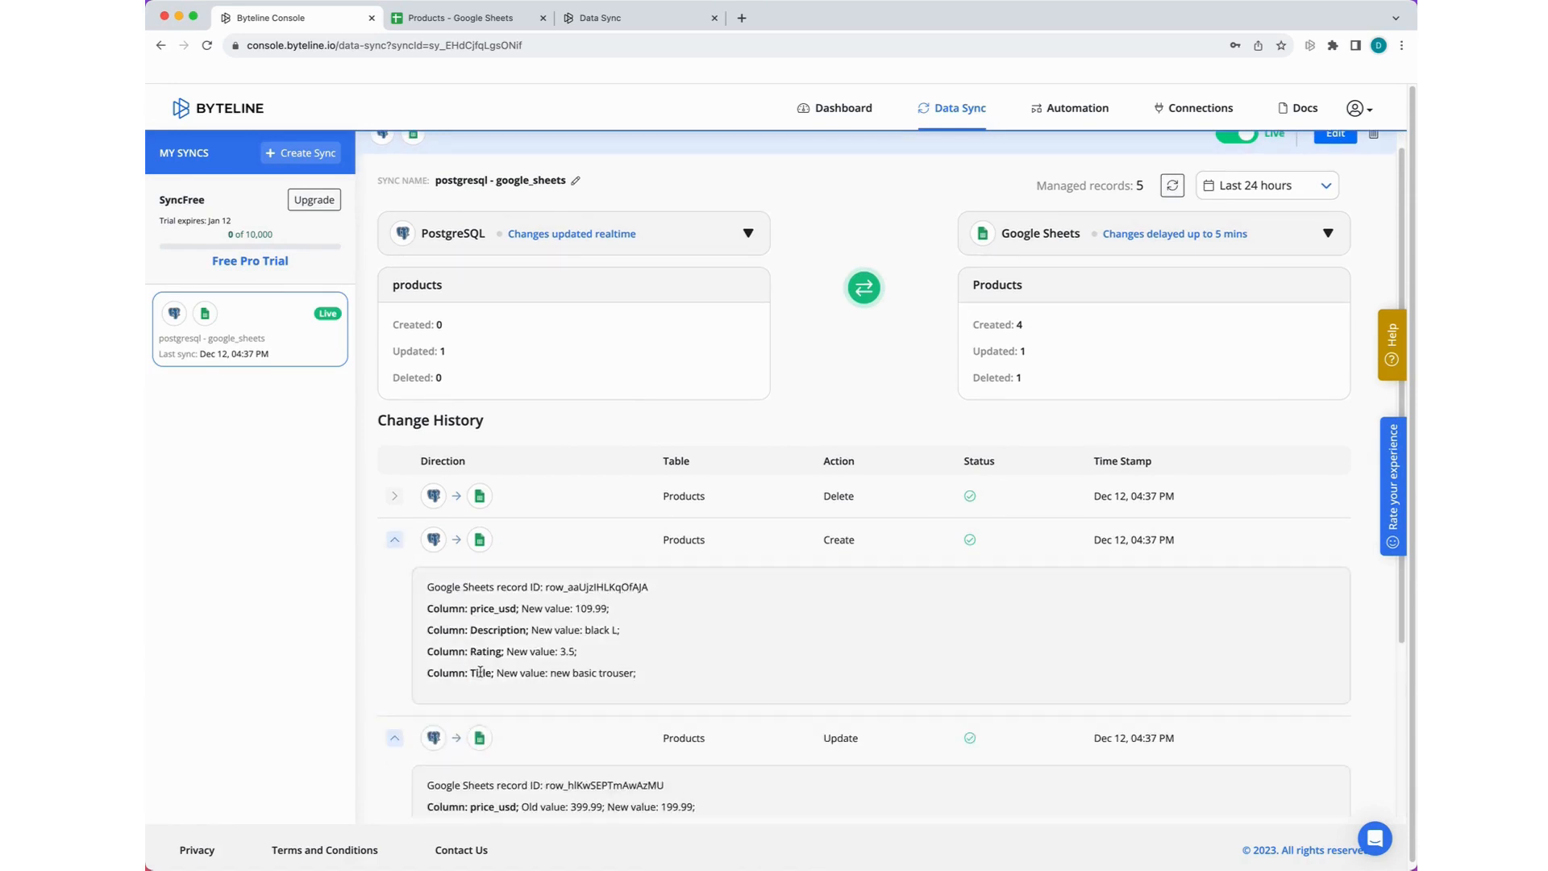
left_click_drag(494, 672, 426, 673)
left_click(395, 498)
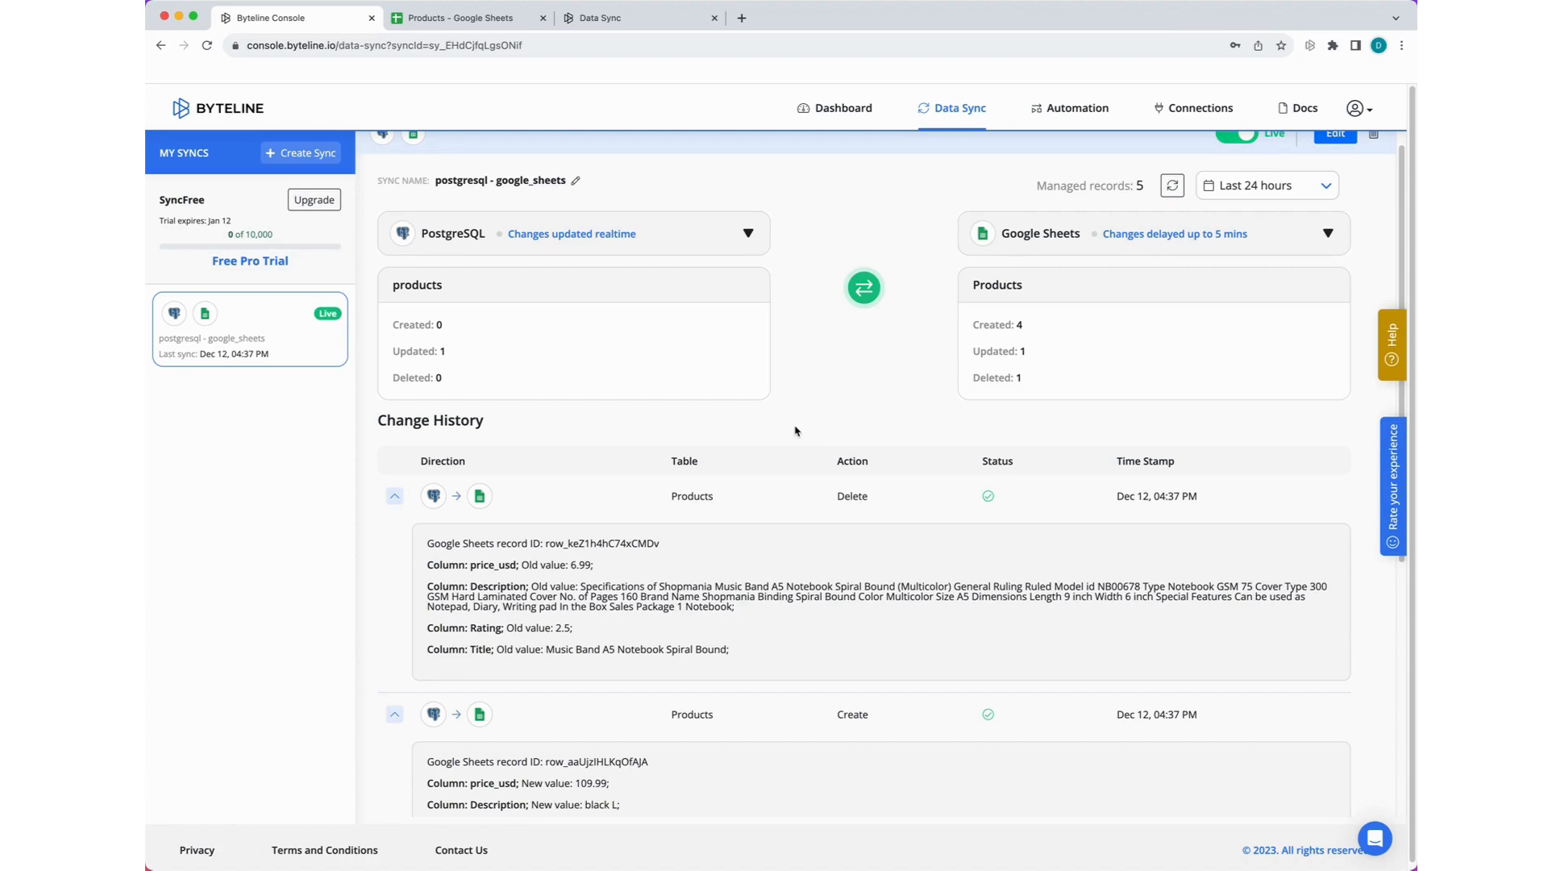
- In the Products spreadsheet, change the description of the new basic trouser row to 'black XL'
left_click(504, 19)
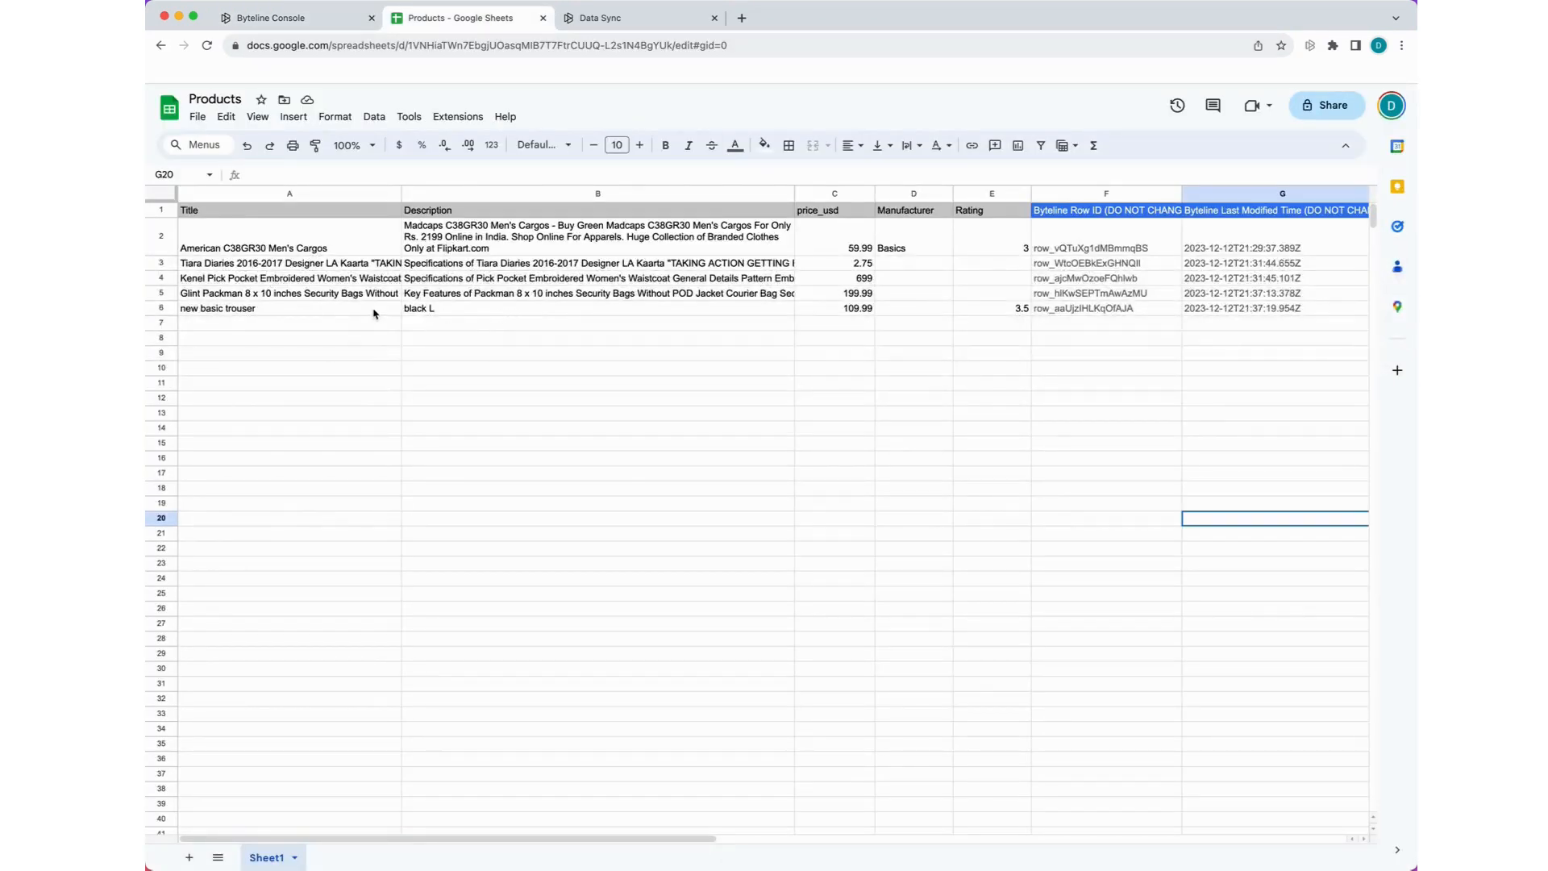
double_click(477, 318)
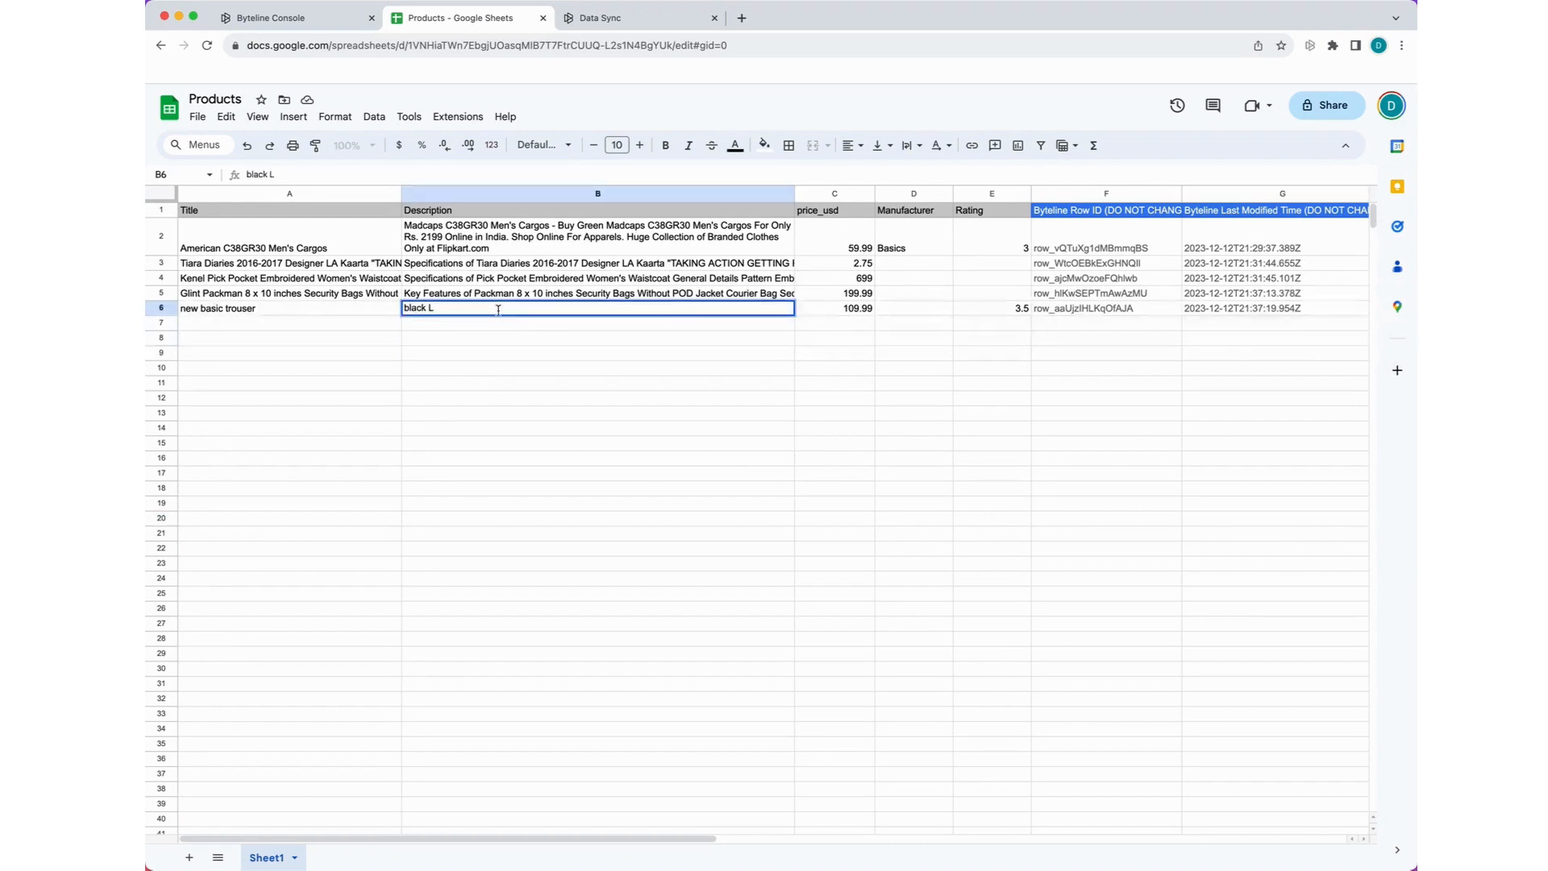
key("BackSpace")
type("XL")
left_click(491, 403)
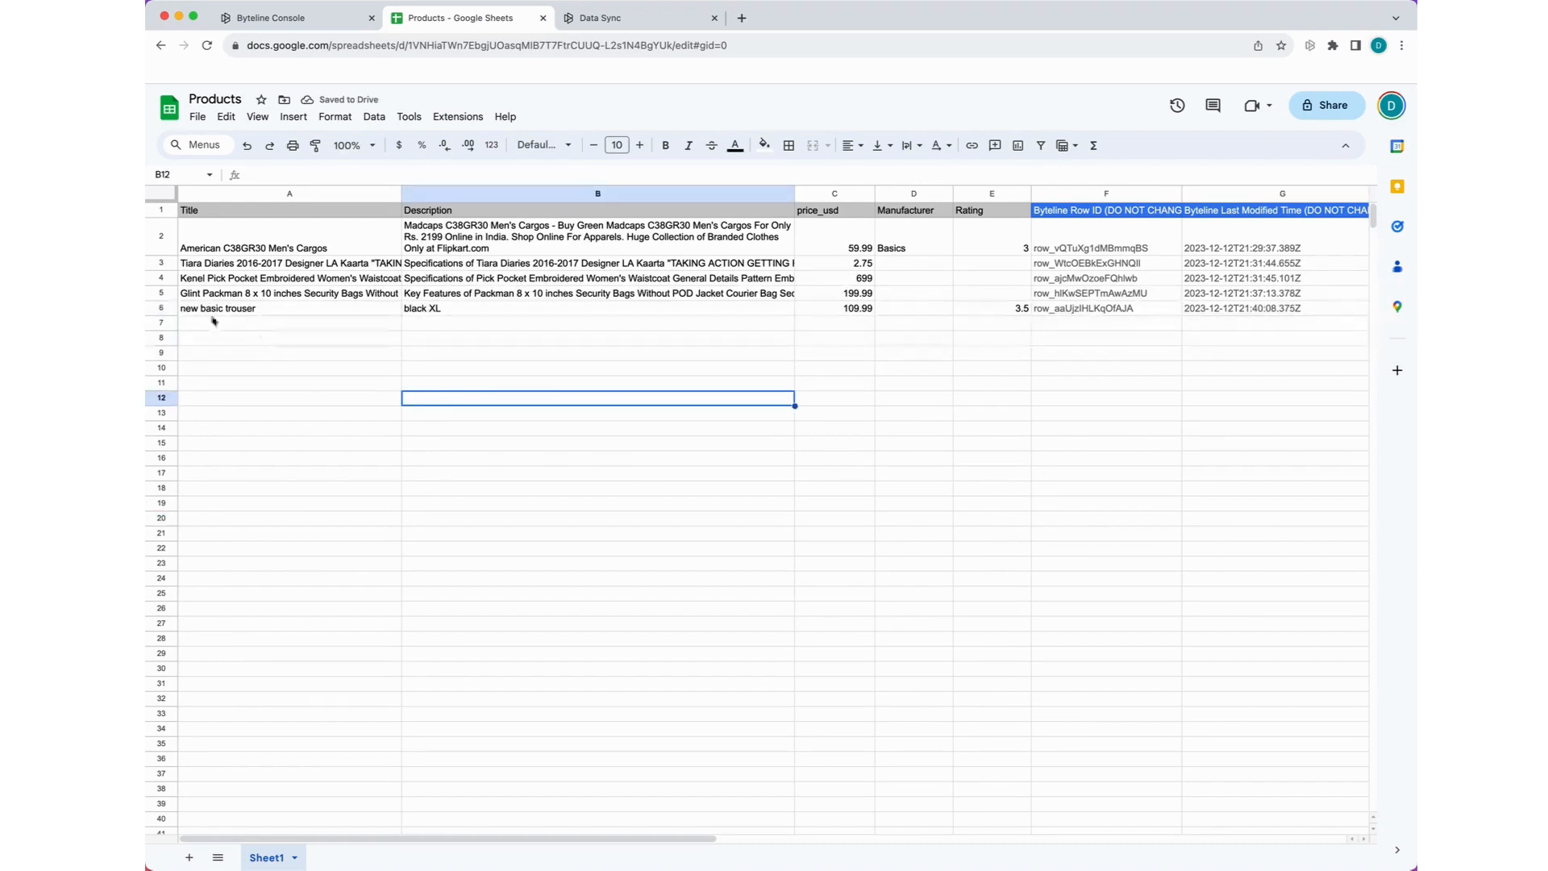
- Delete the Glint Packman 8 x 10 inches Security Bags row from the Products spreadsheet
left_click(161, 293)
right_click(199, 296)
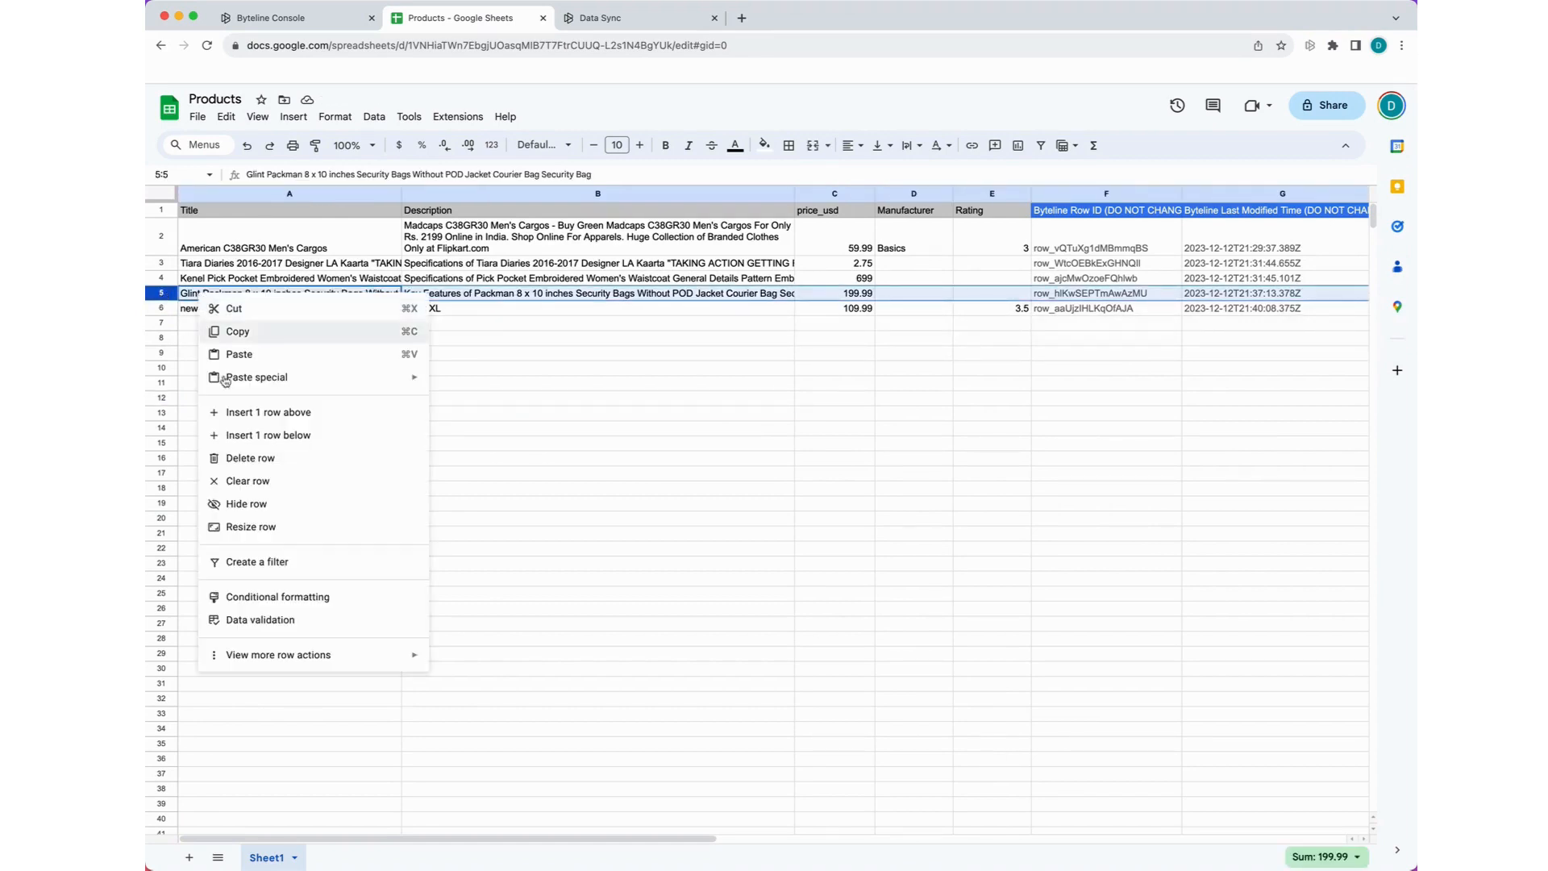
left_click(234, 452)
- Add a product in the first empty row with title 'G trouser', description 'White L', price_usd 59.99 and rating 4.5, leaving Manufacturer blank
left_click(213, 309)
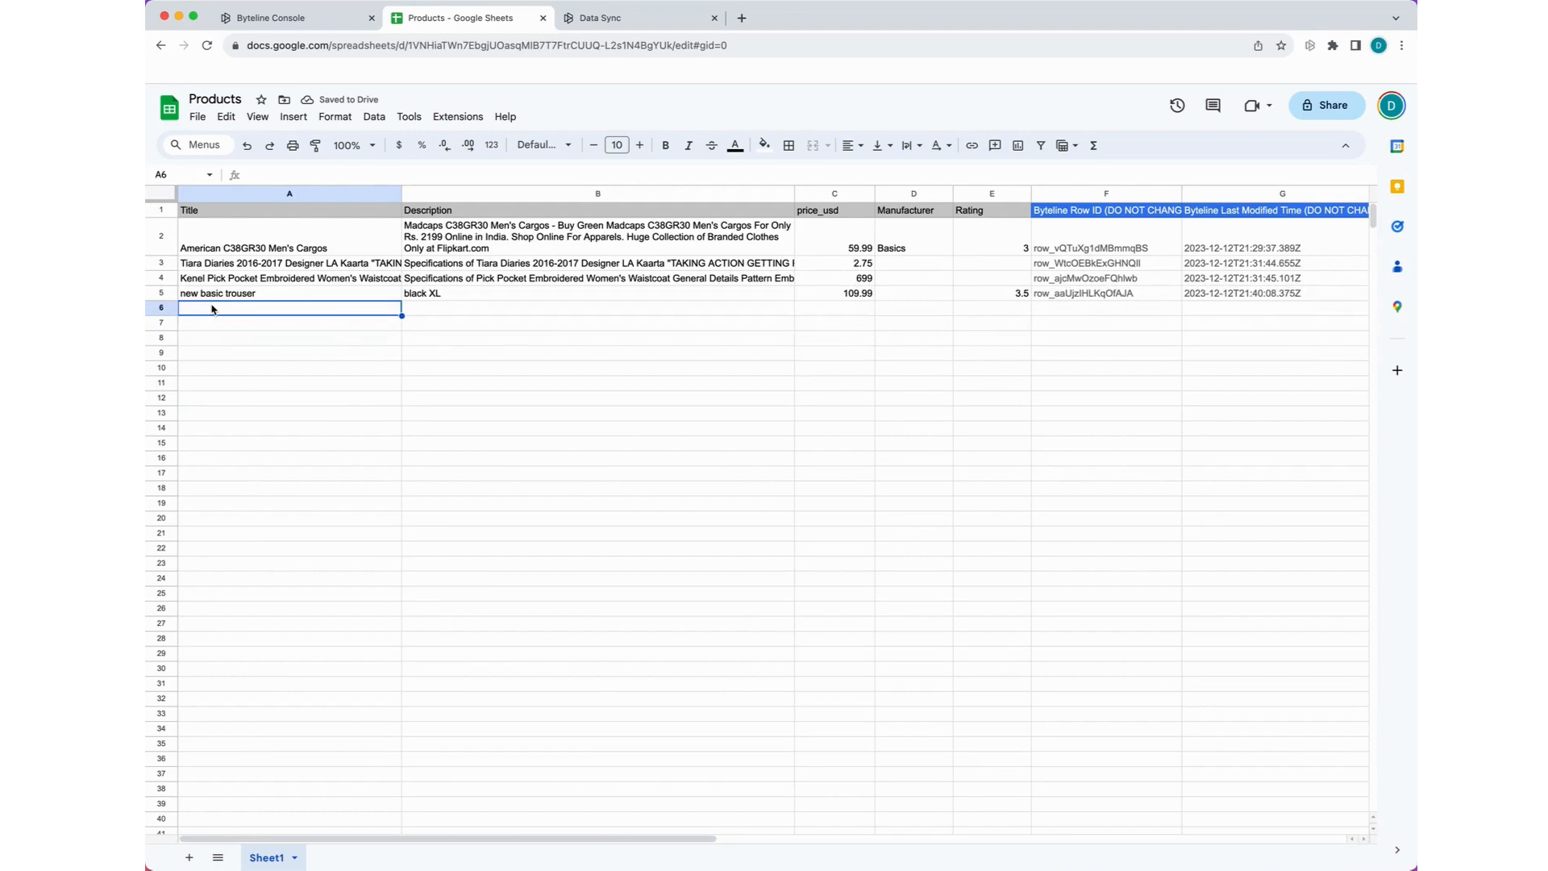
type("G trouser")
key("Tab")
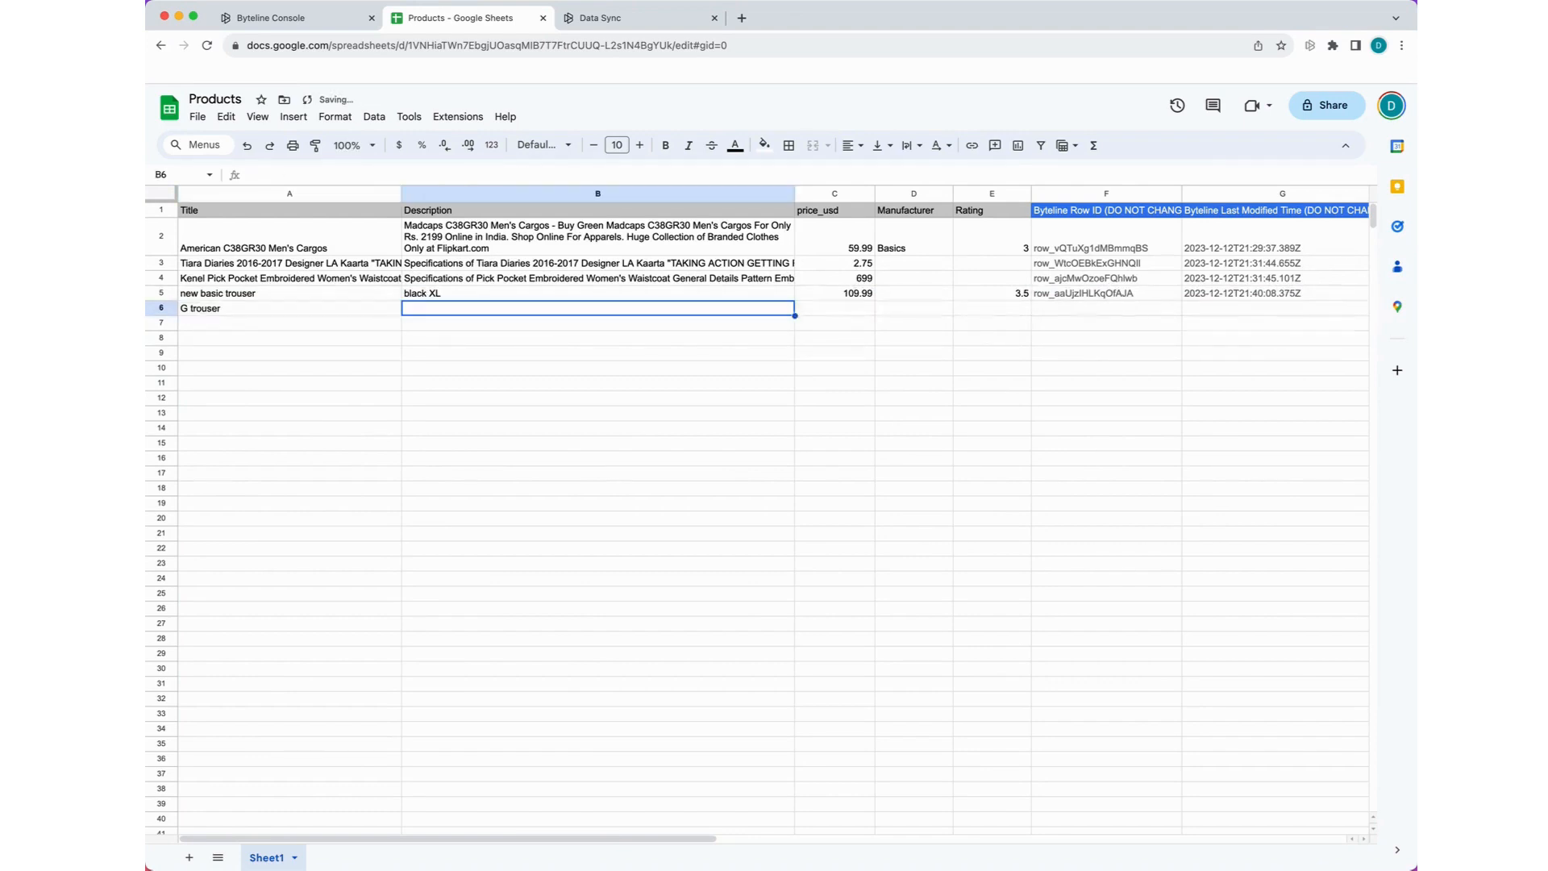
type("White L")
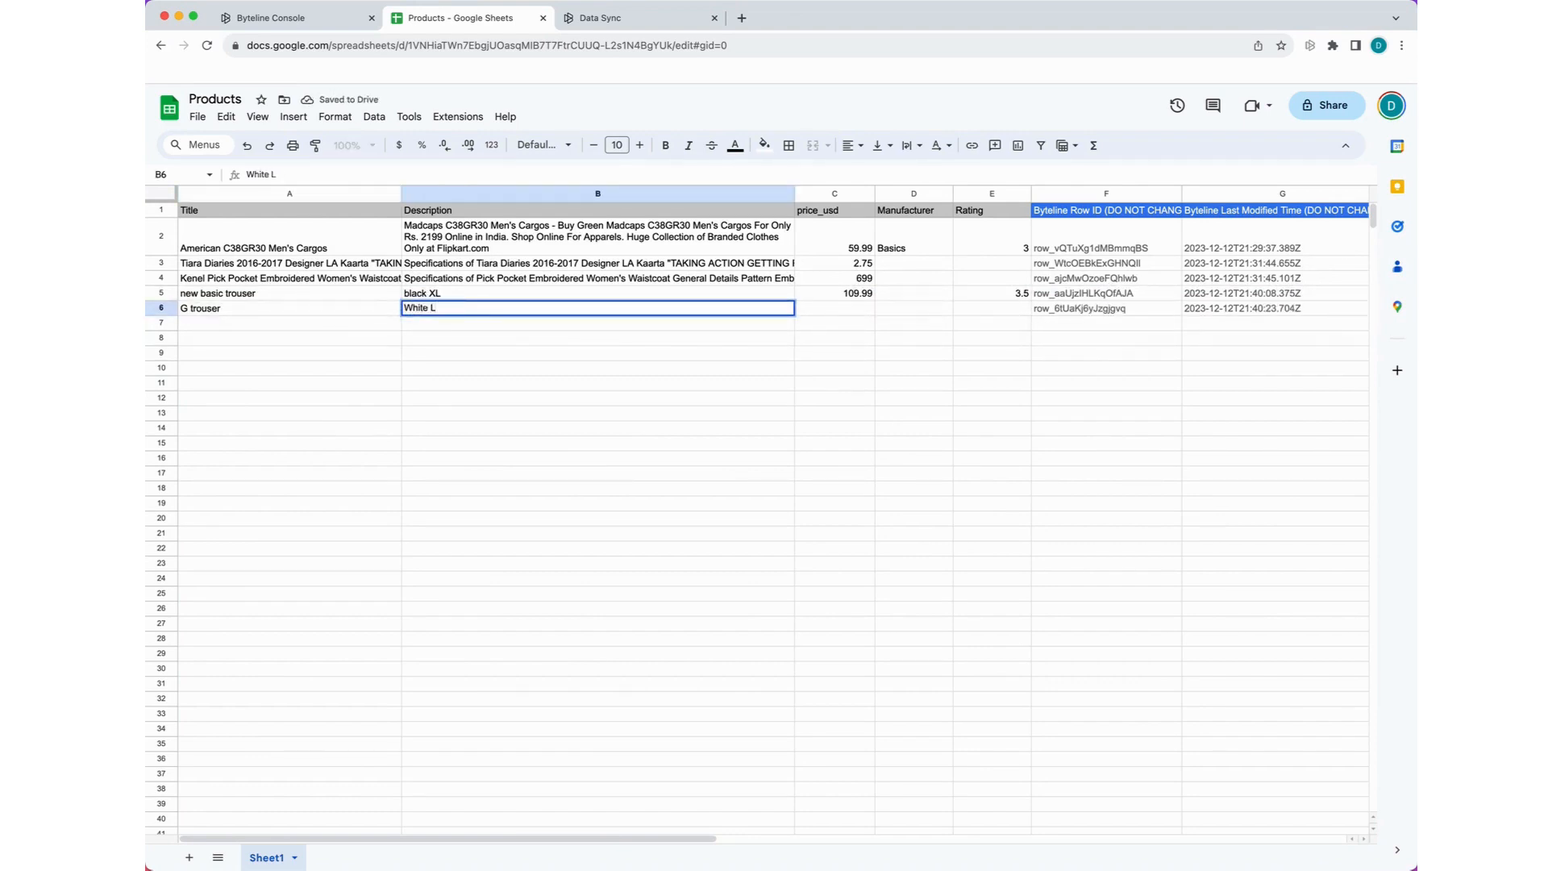
key("Tab")
type("59.99")
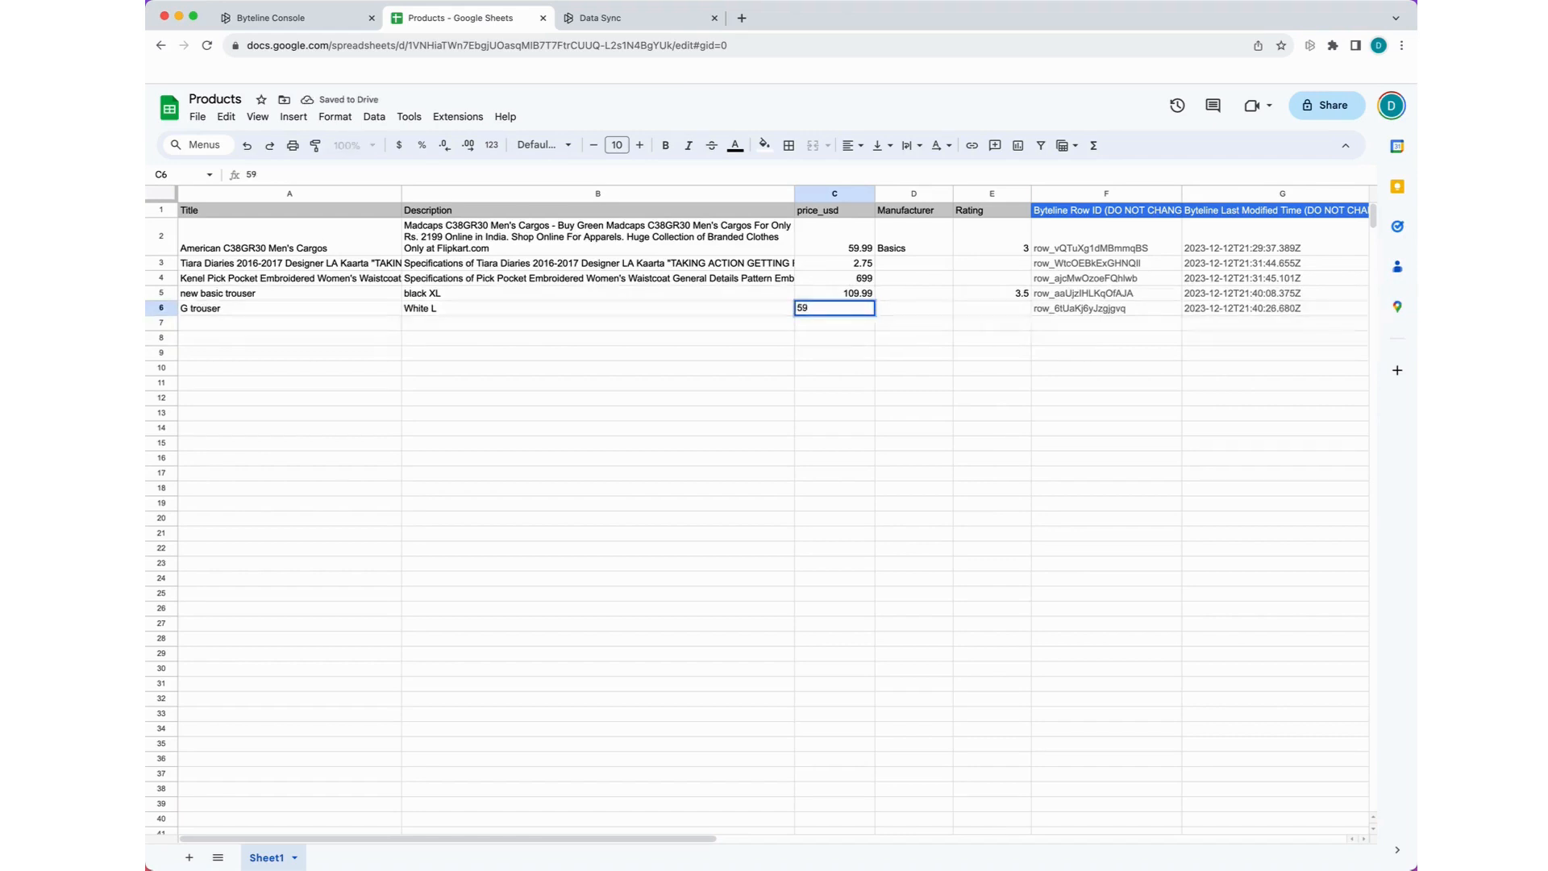
key("Tab")
key("Tab")
type("4.5")
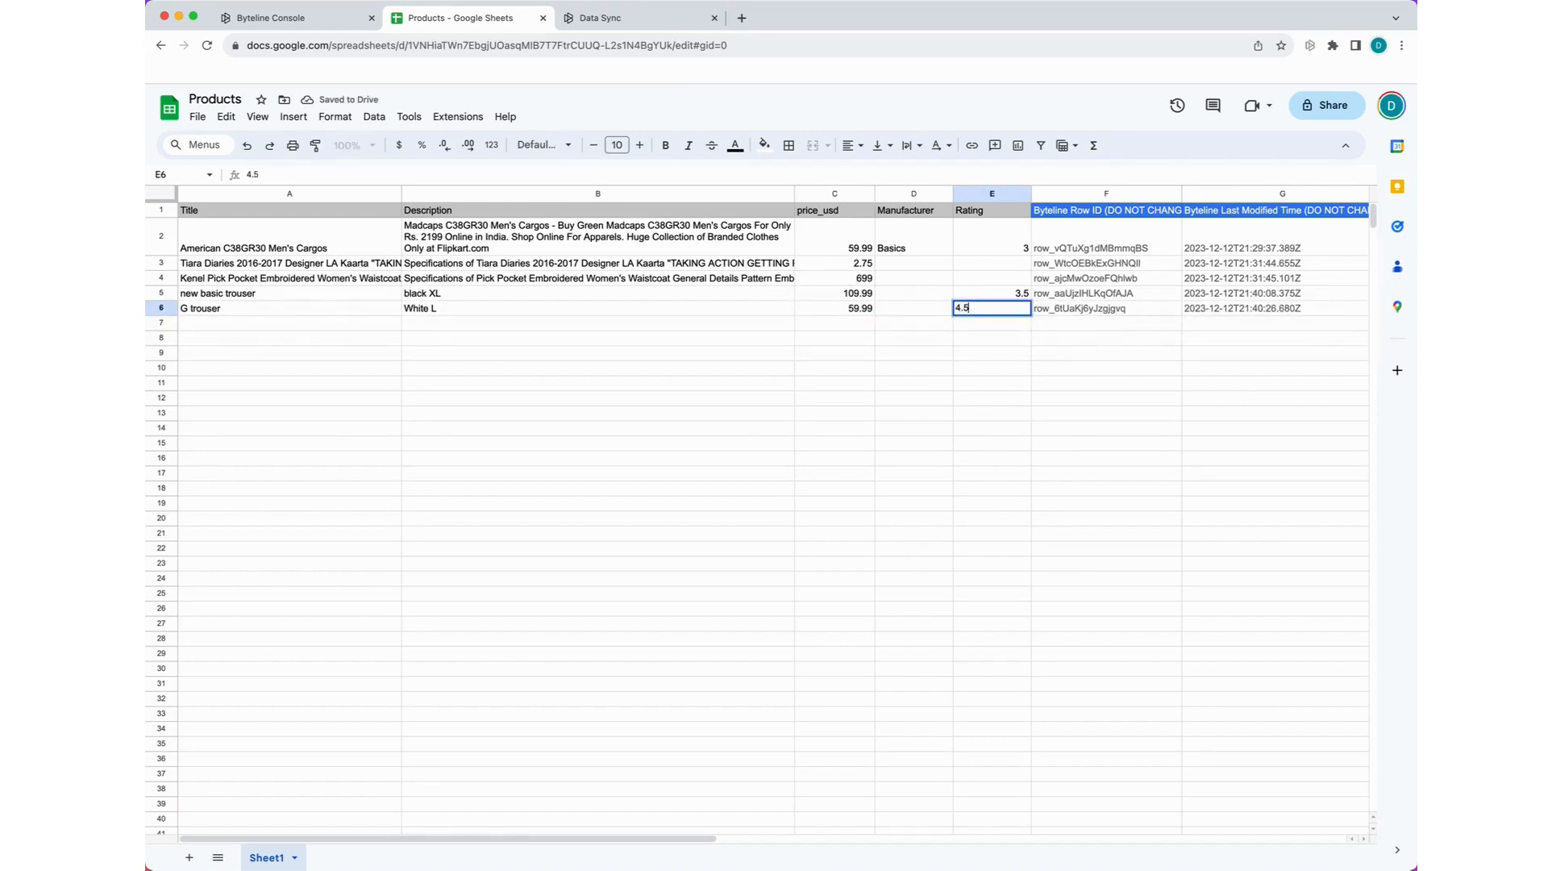
key("Tab")
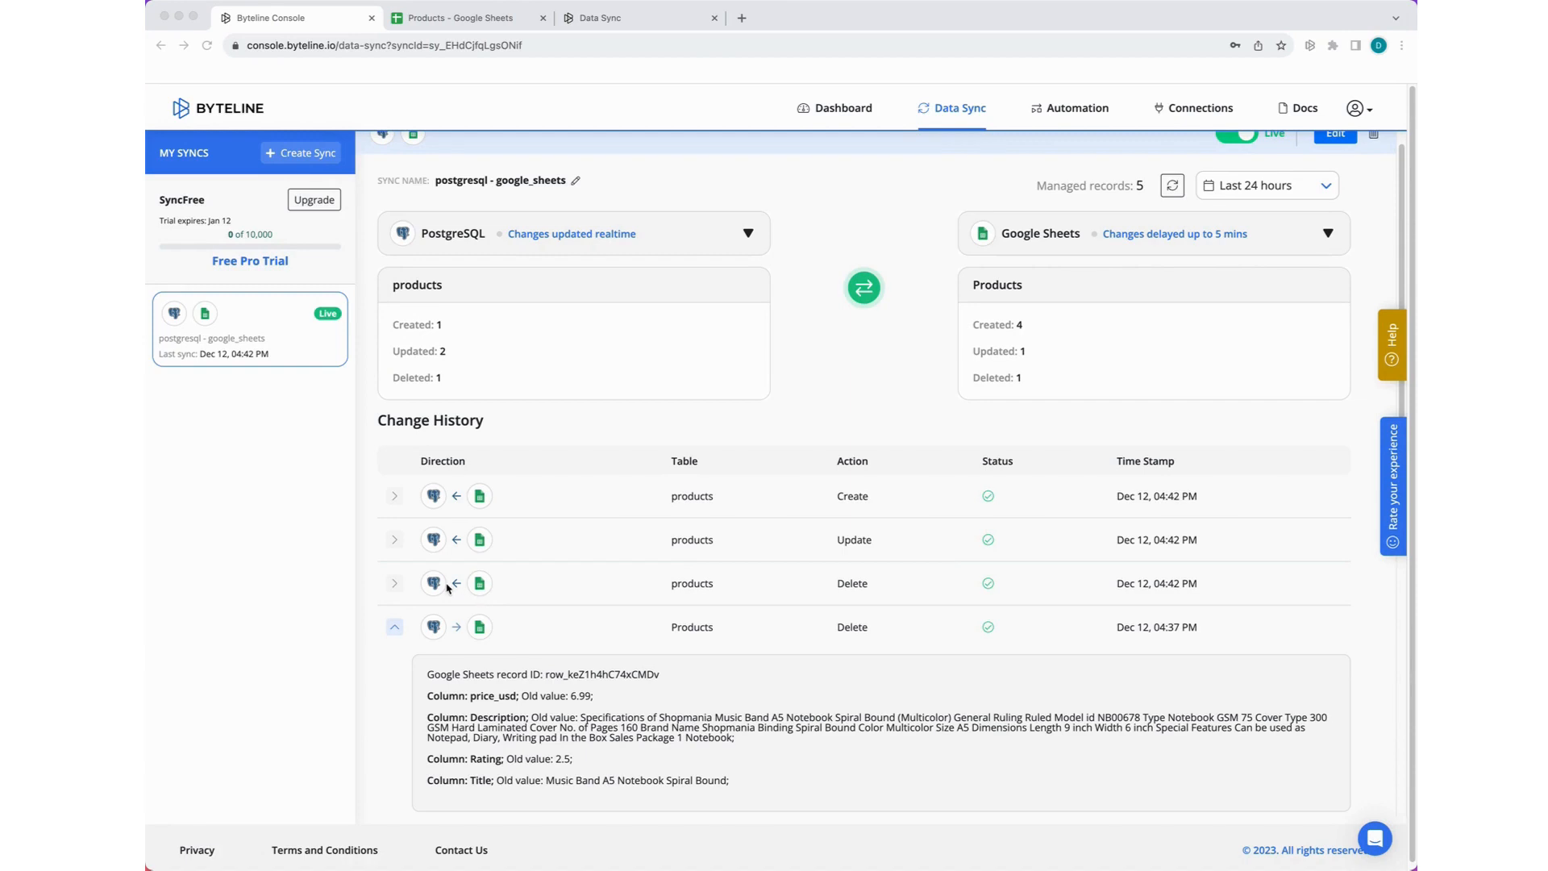
- In the Byteline Console, inspect the details of the latest delete, update and create entries synced from Google Sheets to PostgreSQL
left_click(394, 586)
scroll(606, 616, "down", 2)
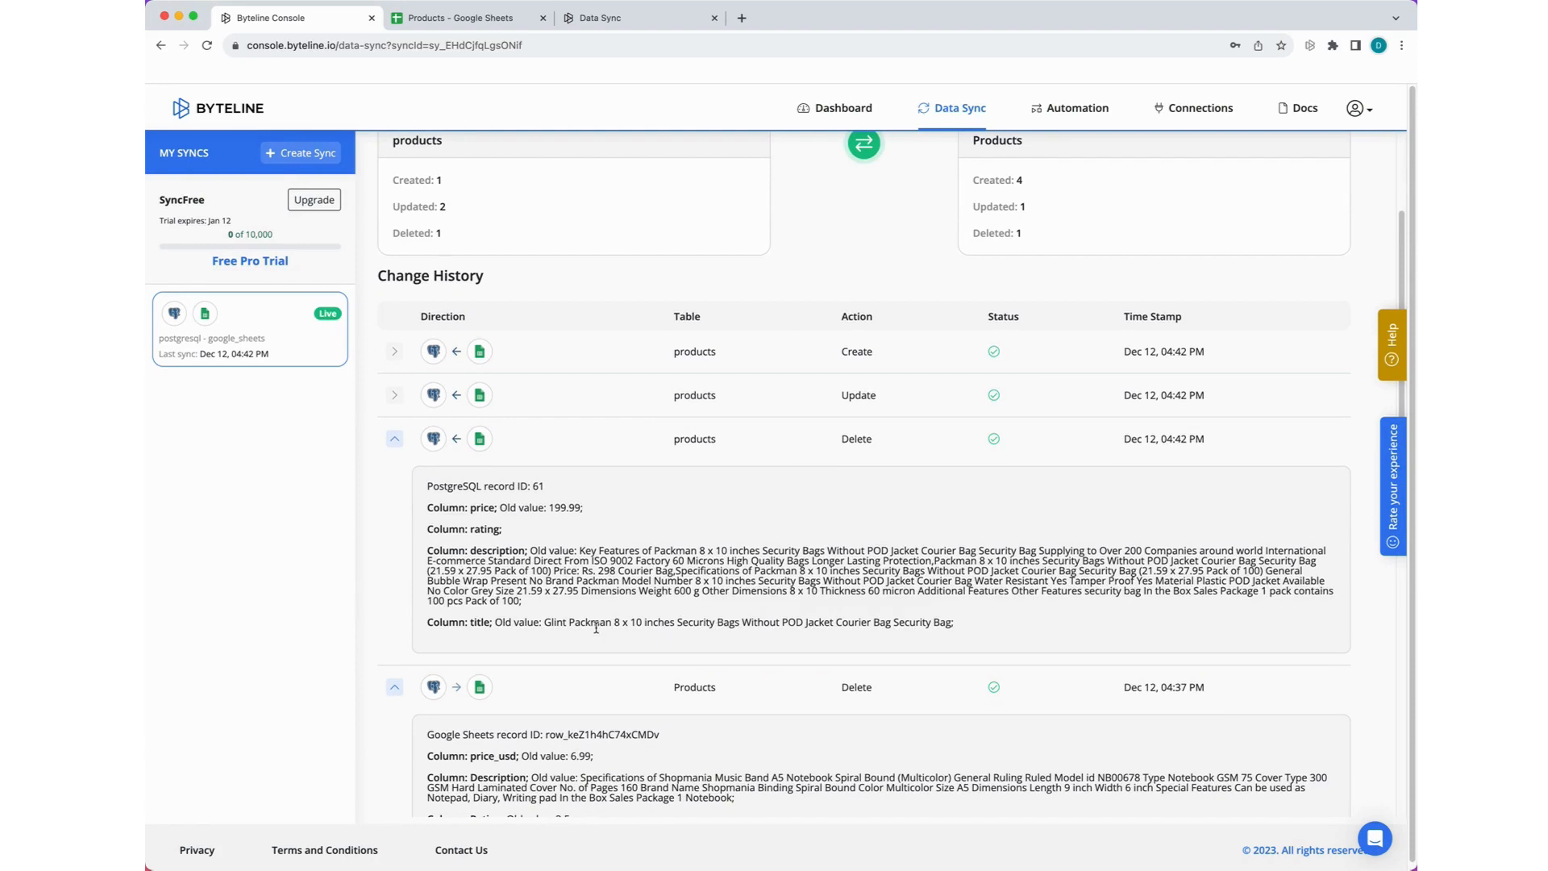
left_click(394, 395)
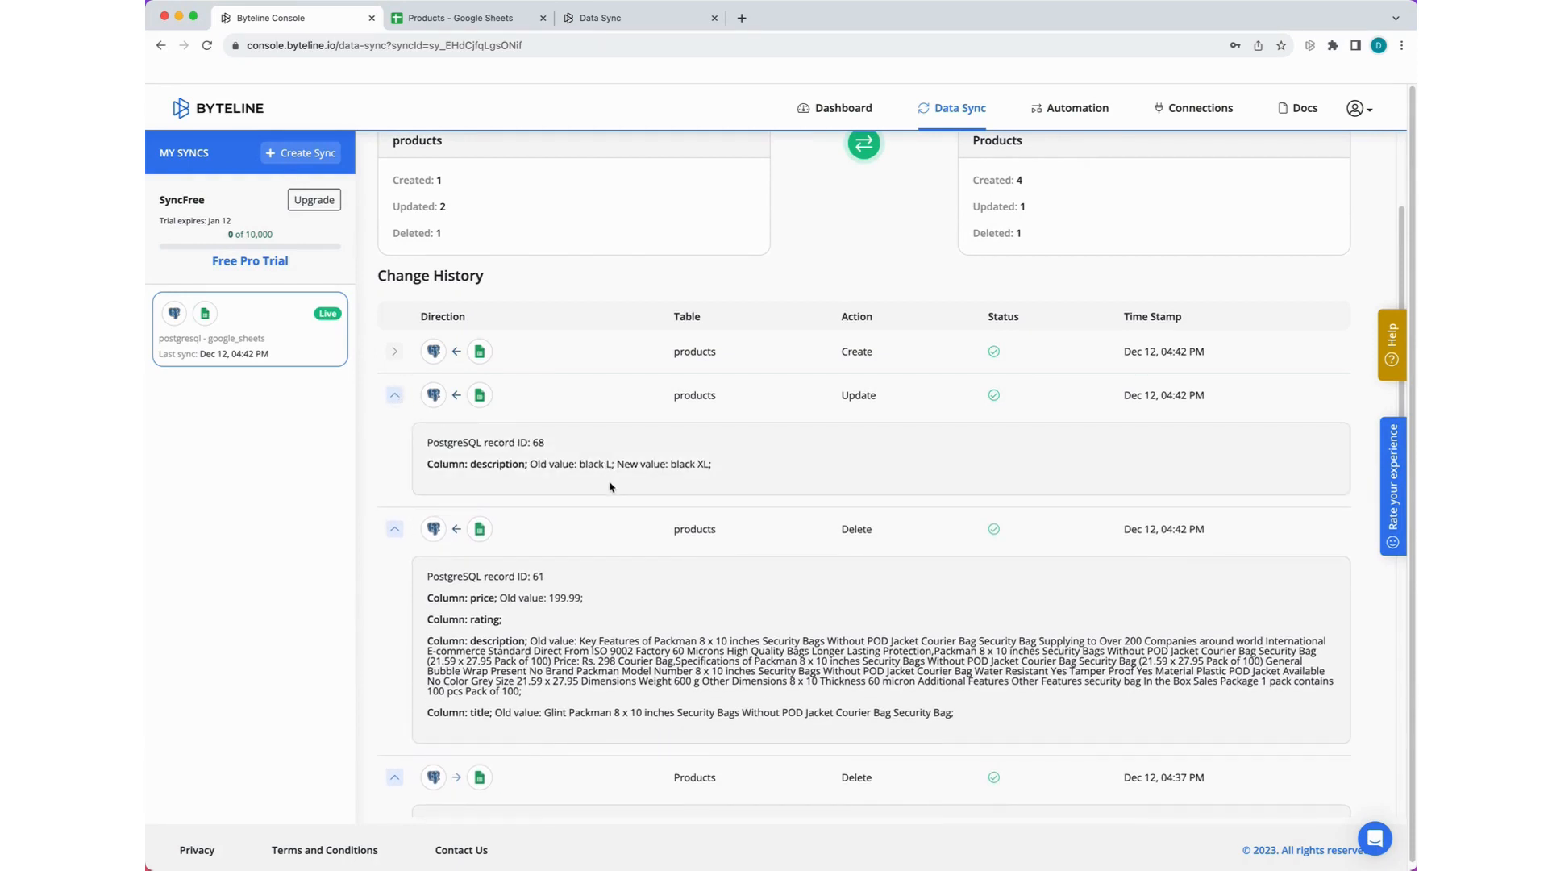
left_click_drag(577, 465, 727, 468)
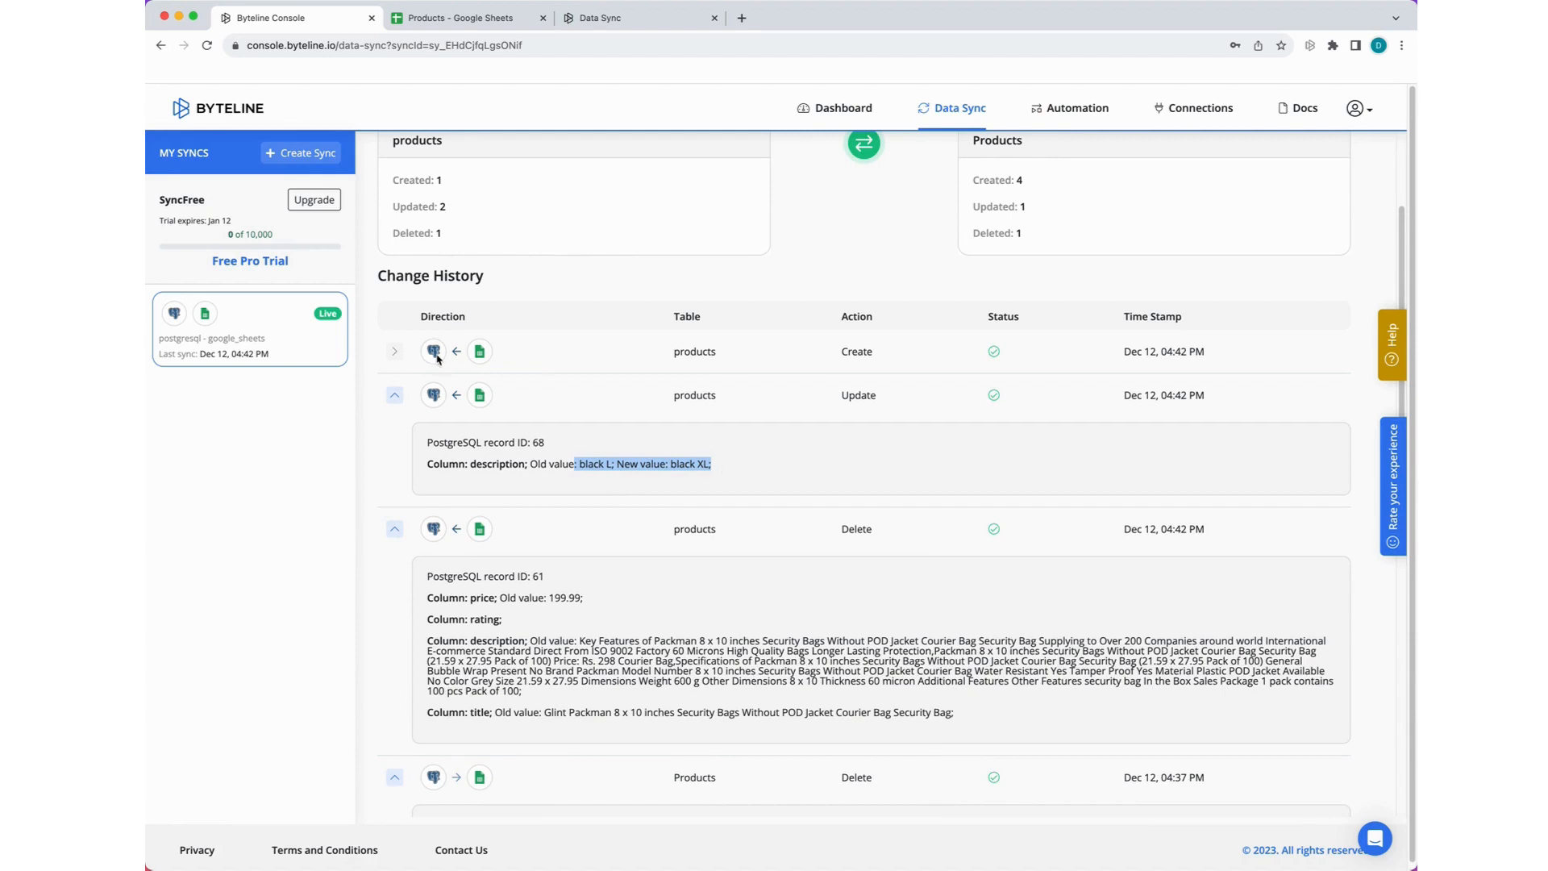
left_click(394, 351)
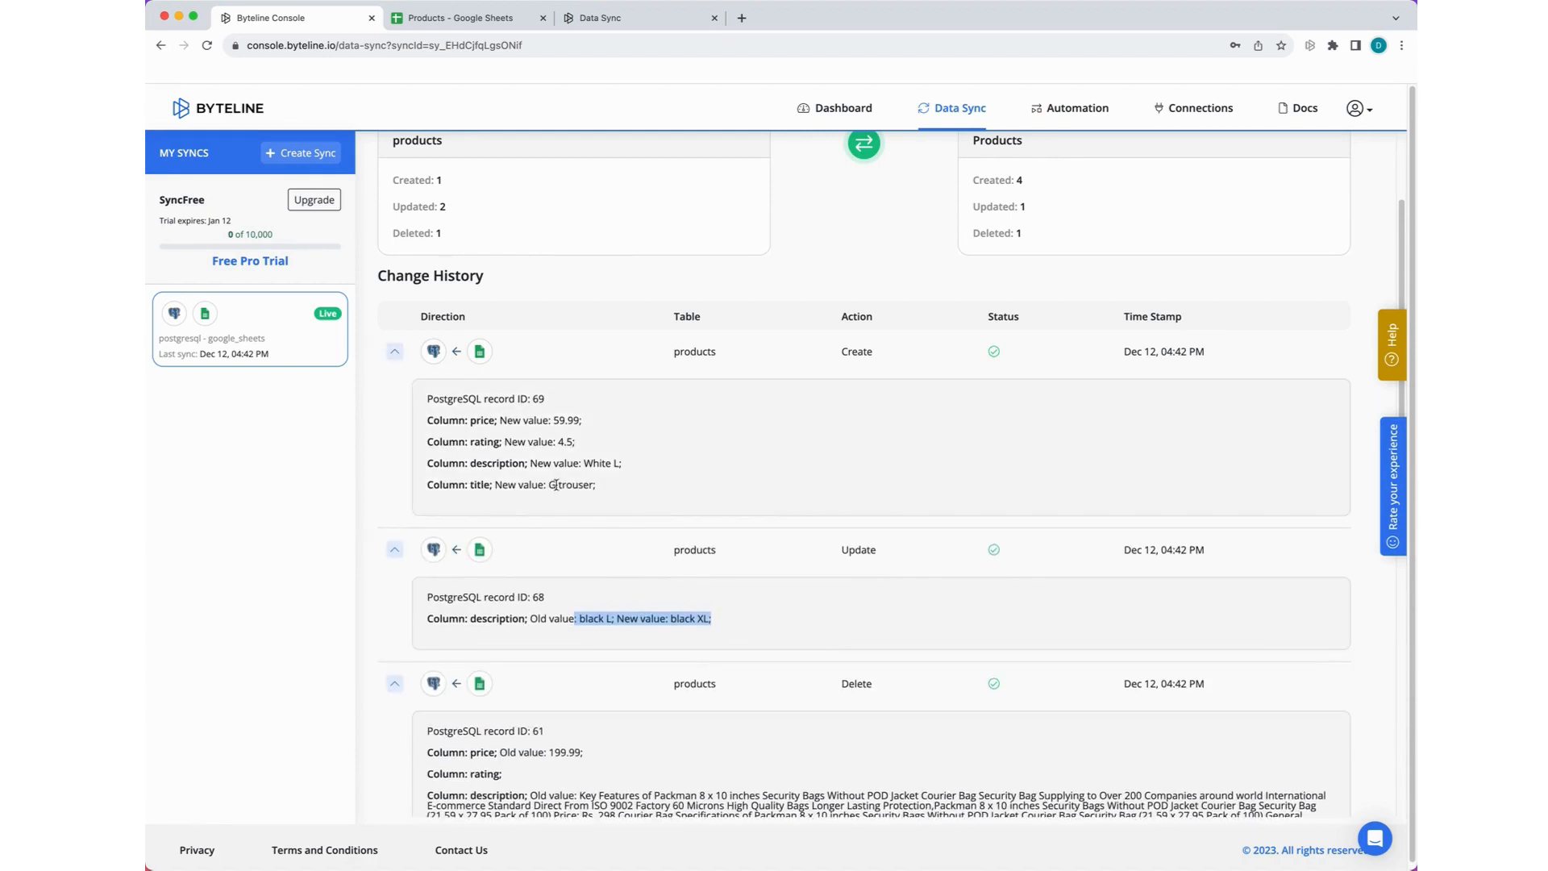
left_click_drag(549, 485, 609, 487)
scroll(809, 439, "up", 3)
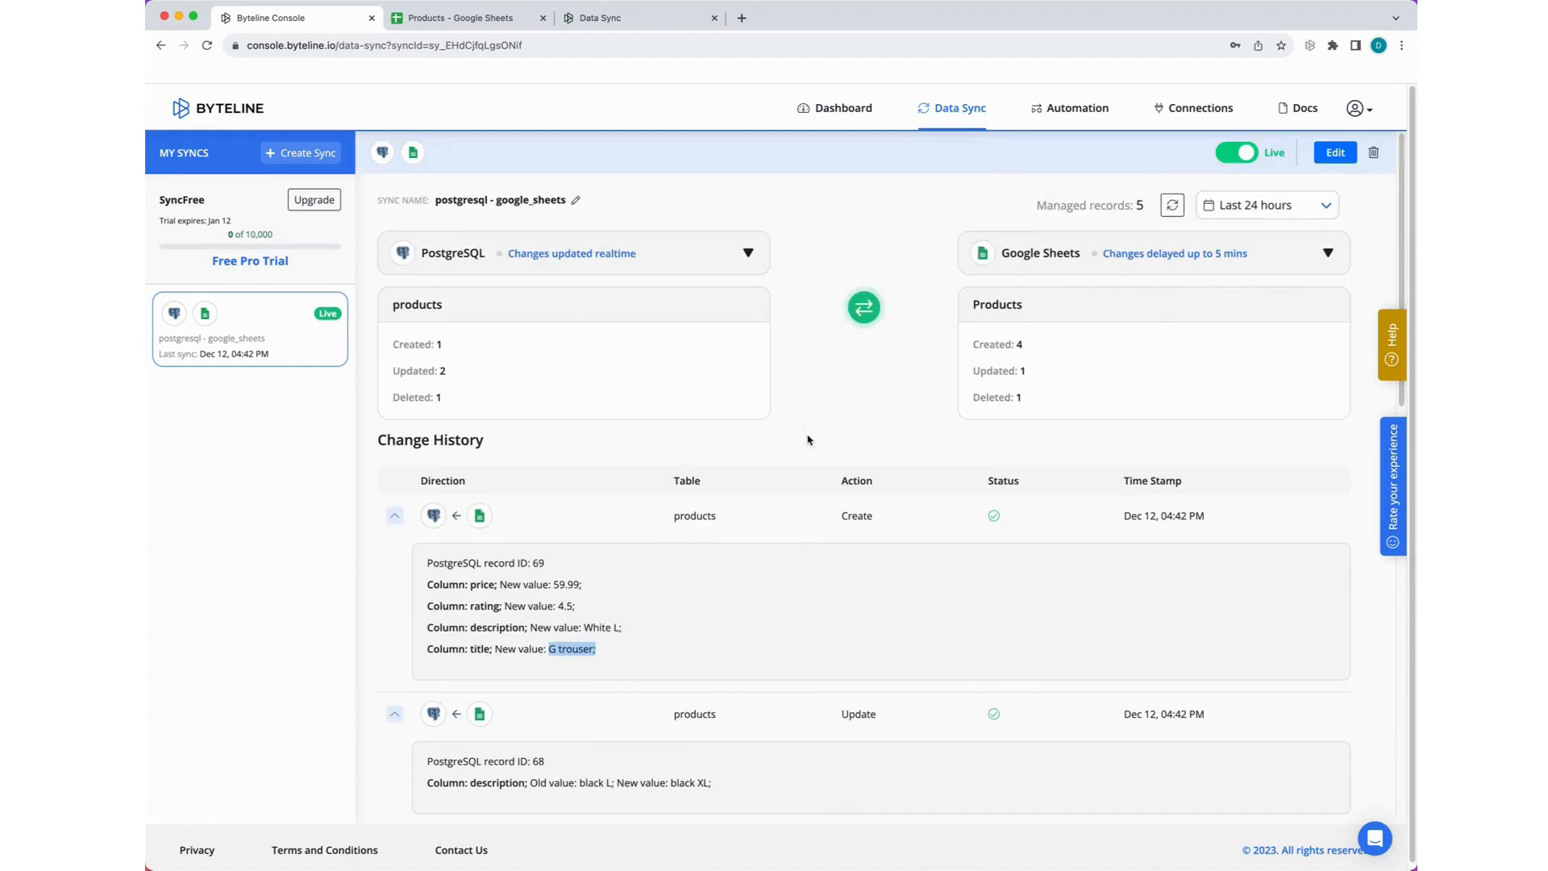